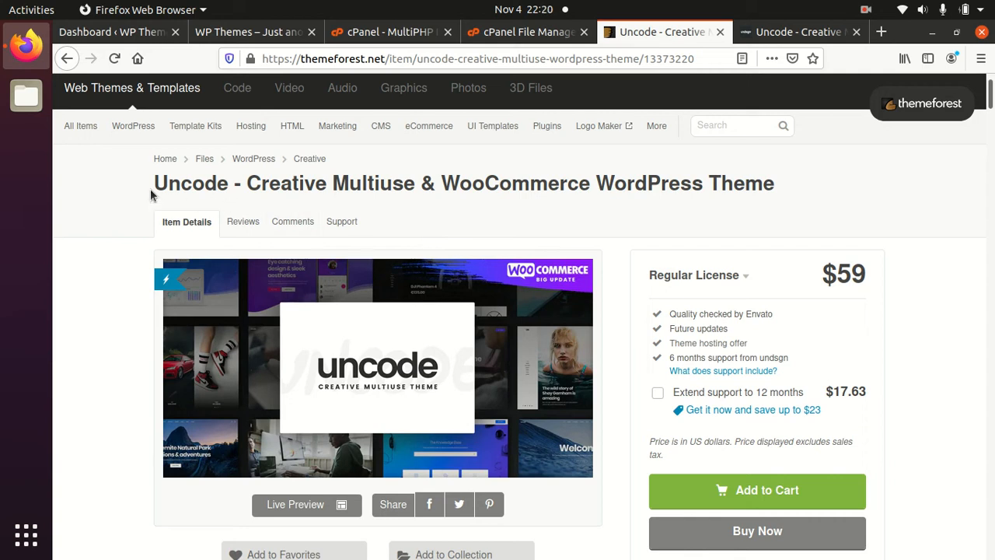
Step: Examine the Uncode theme's title, author status, sales, rating, and creation and last update dates on its ThemeForest listing
left_click_drag(152, 191, 810, 189)
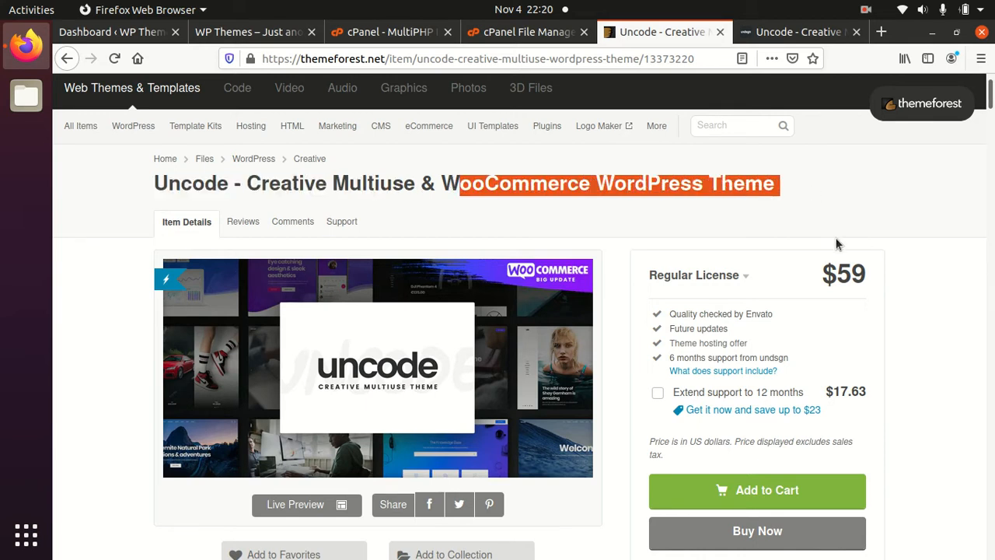
scroll(832, 243, "down", 3)
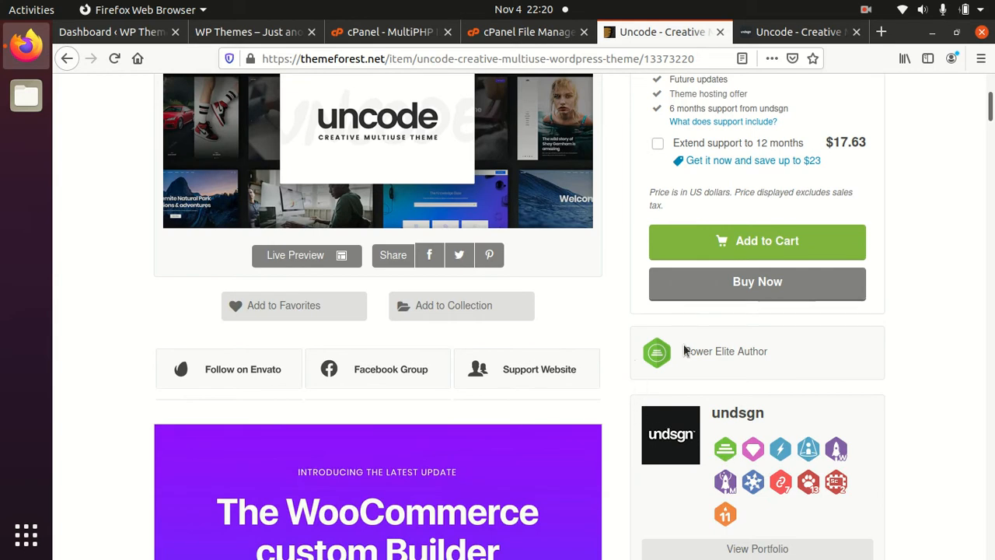
left_click_drag(768, 351, 688, 349)
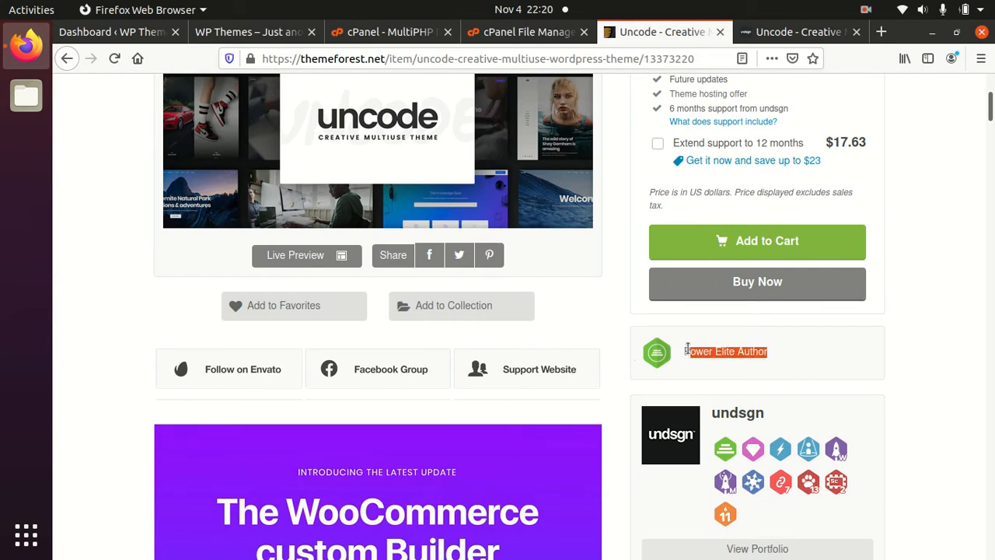
scroll(809, 341, "down", 3)
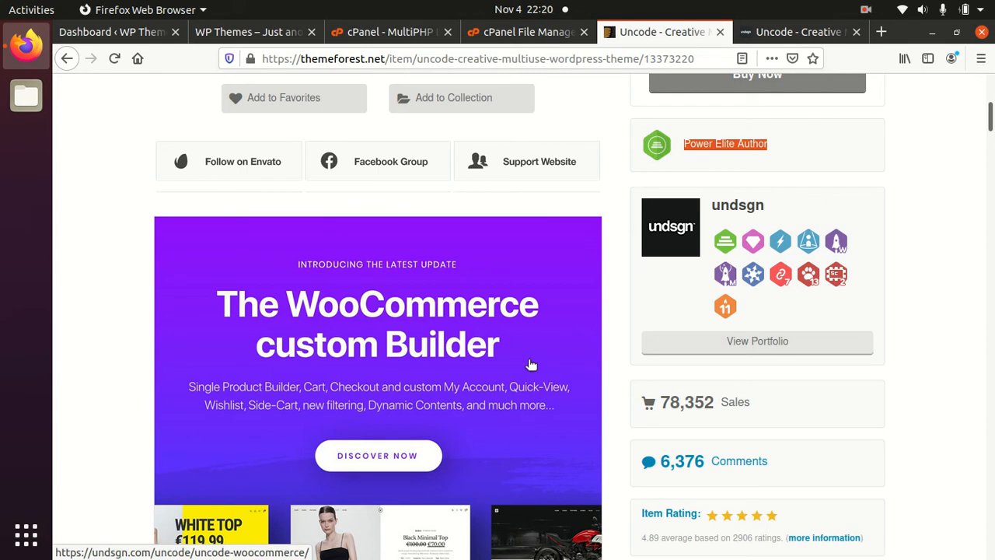
scroll(529, 363, "down", 3)
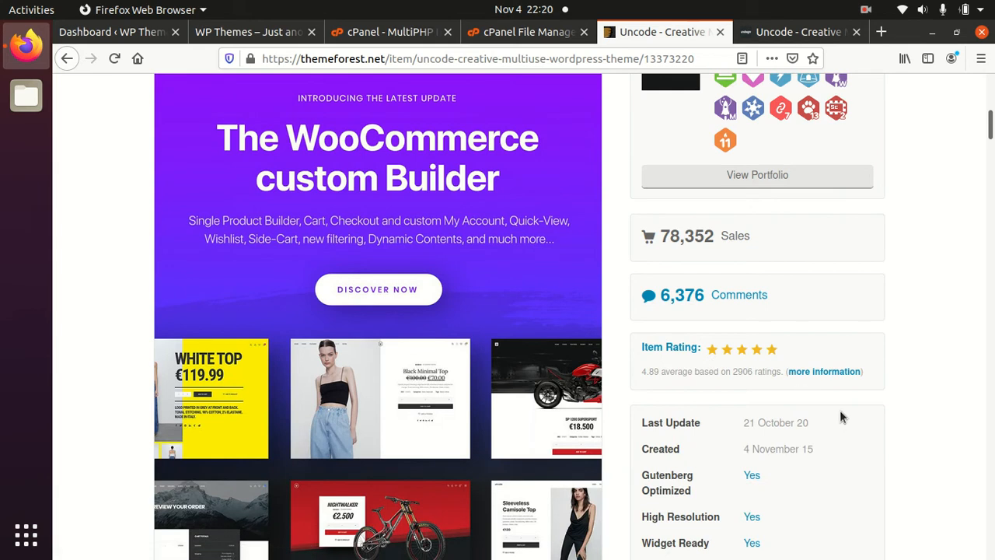
left_click_drag(793, 450, 742, 454)
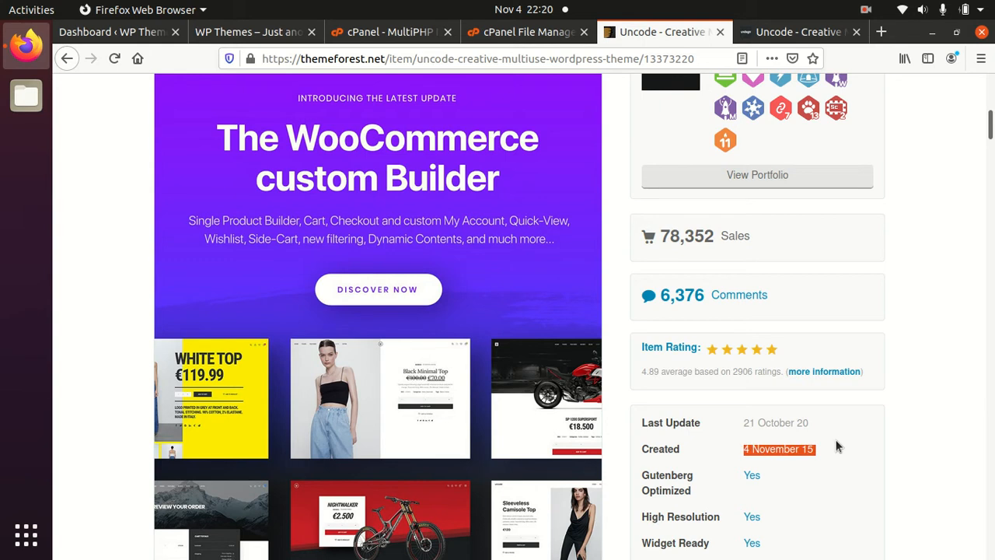
left_click_drag(824, 429, 743, 435)
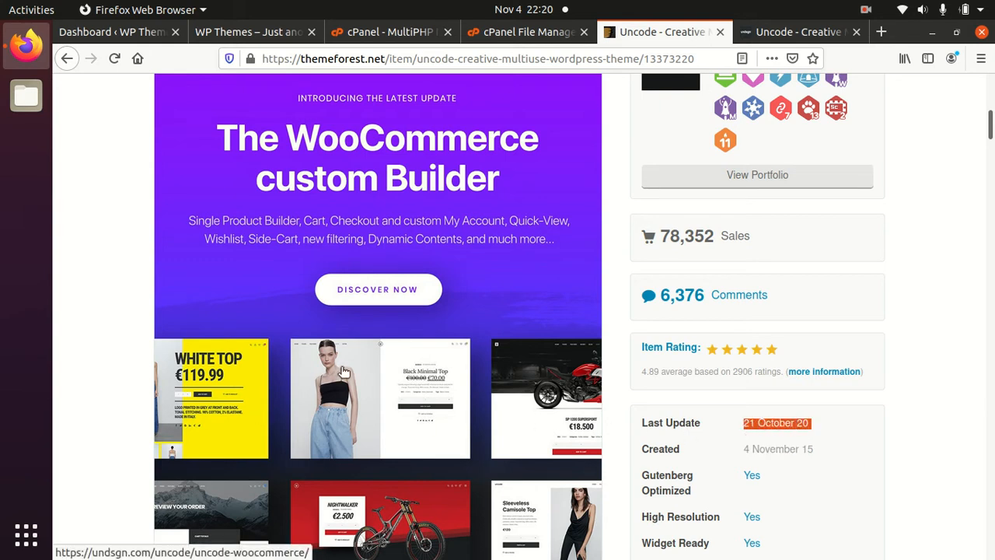
Step: Review the listing's compatibility details and the description sections on the Frontend Editor, wireframes, video promo, One-Click Import and press features
scroll(342, 371, "down", 5)
scroll(359, 367, "down", 3)
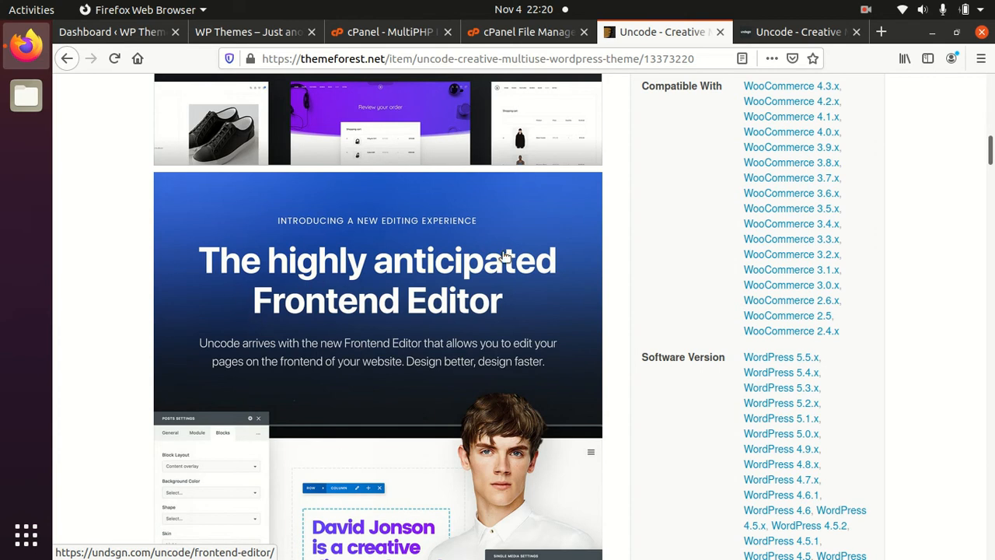
scroll(503, 255, "down", 5)
scroll(504, 254, "up", 1)
scroll(504, 255, "down", 5)
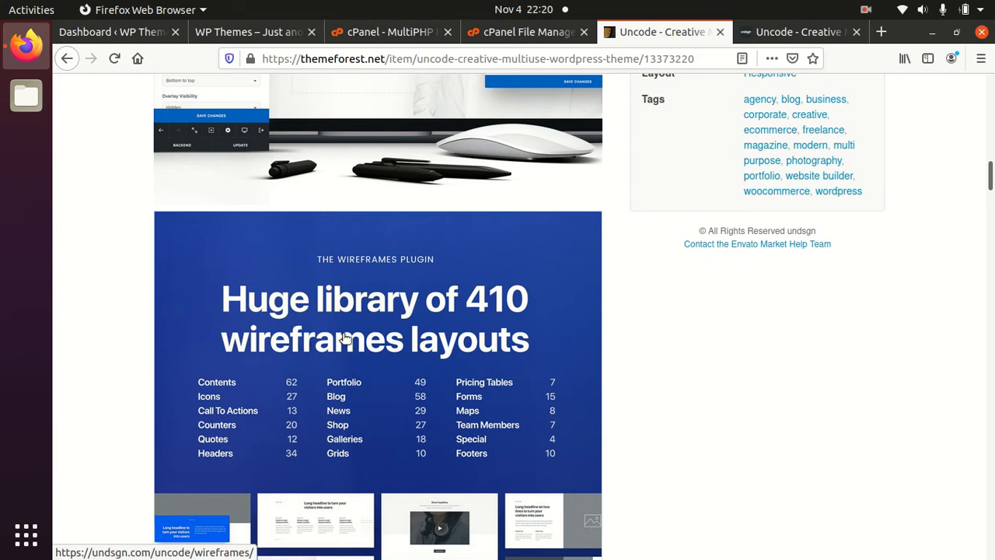
scroll(561, 306, "down", 5)
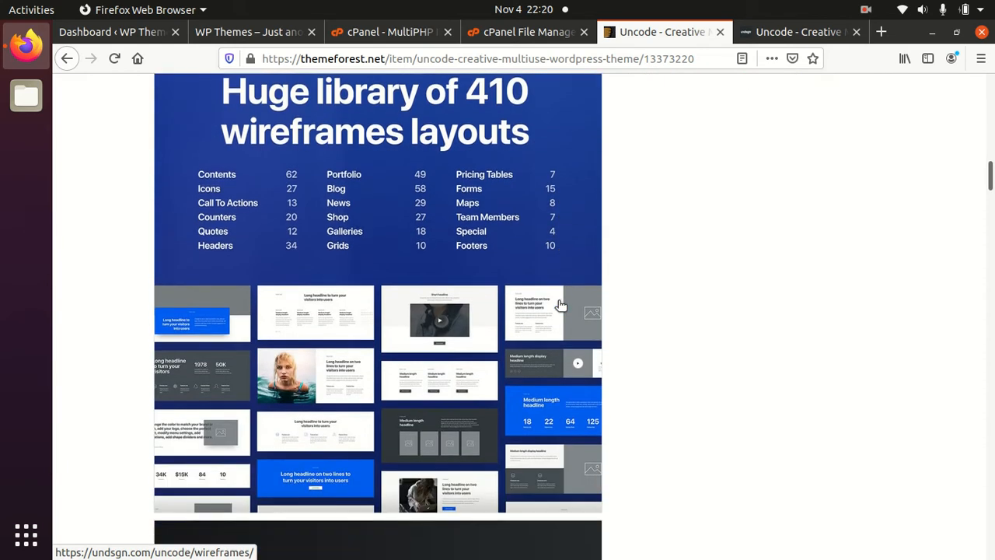
scroll(389, 272, "down", 4)
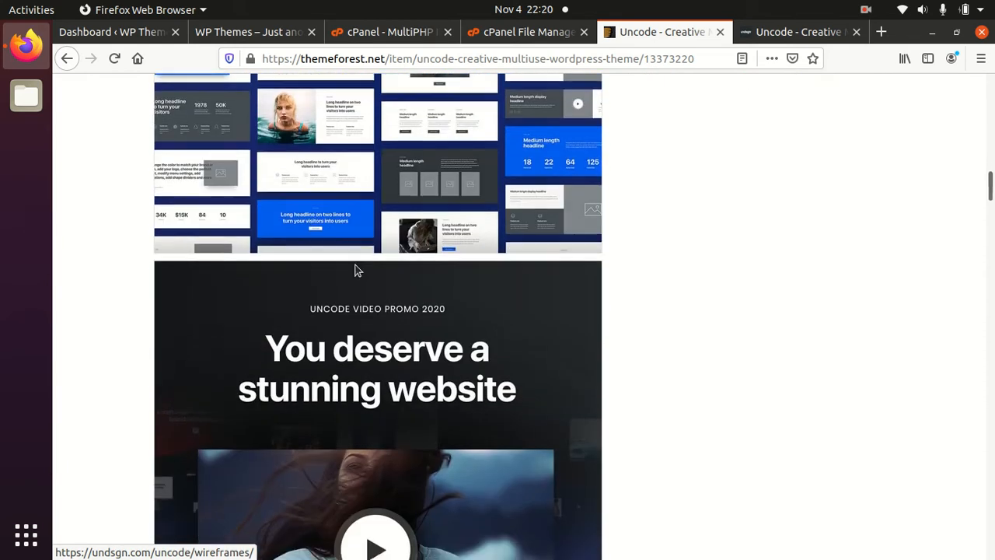
scroll(365, 280, "down", 2)
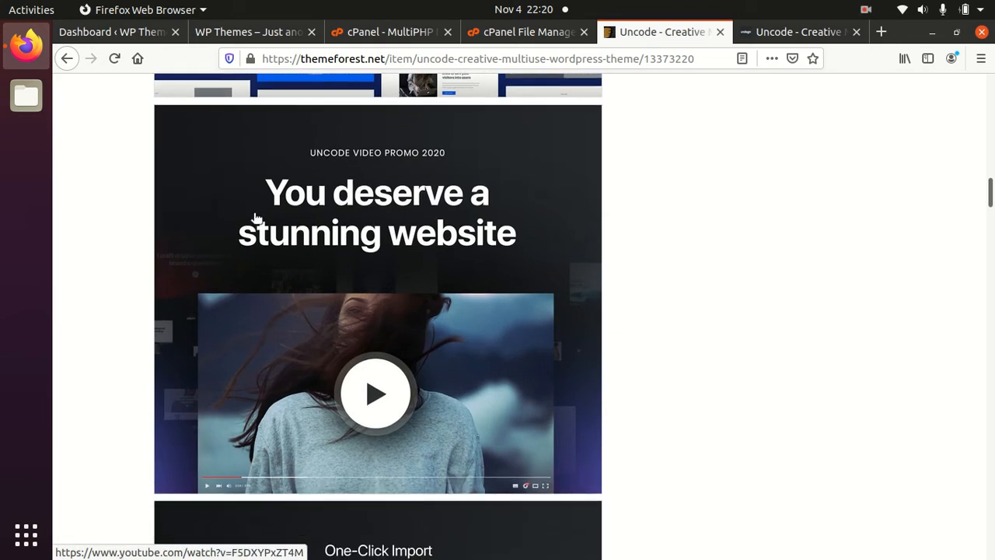
scroll(494, 211, "down", 8)
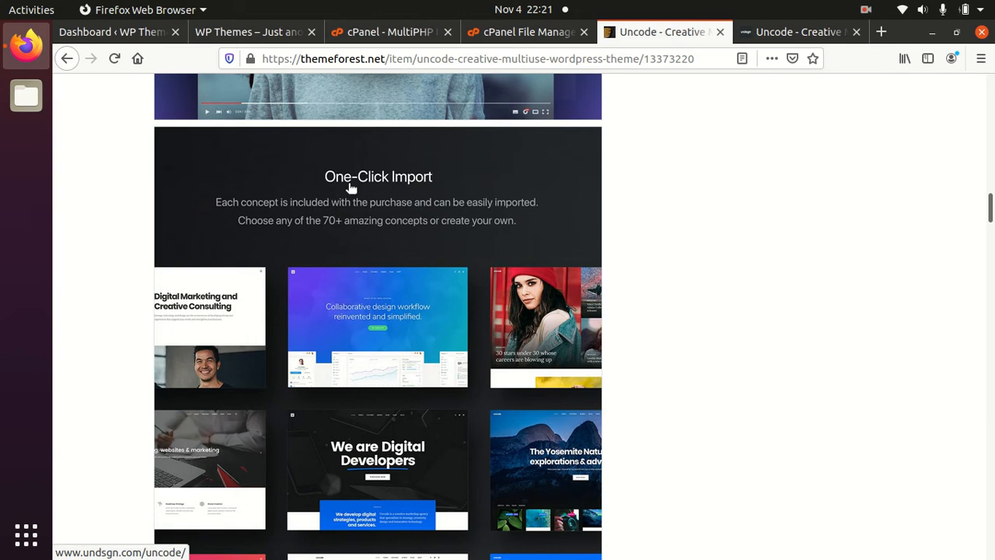
scroll(434, 181, "down", 3)
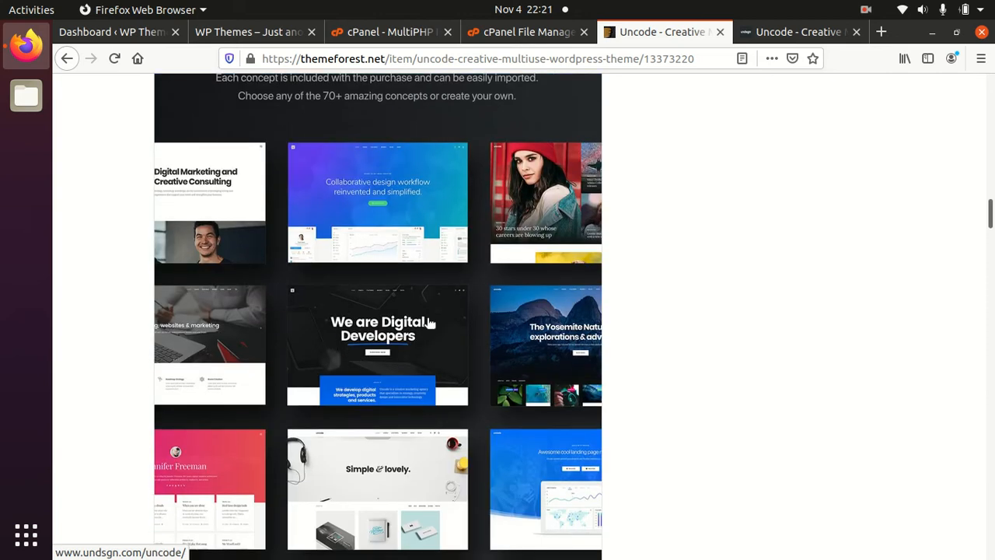
scroll(394, 325, "down", 12)
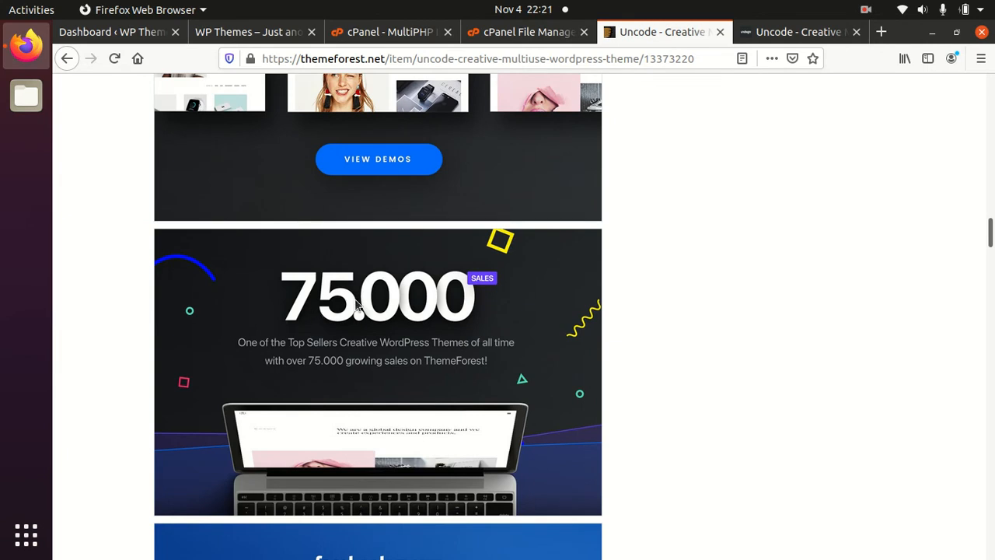
scroll(505, 303, "down", 9)
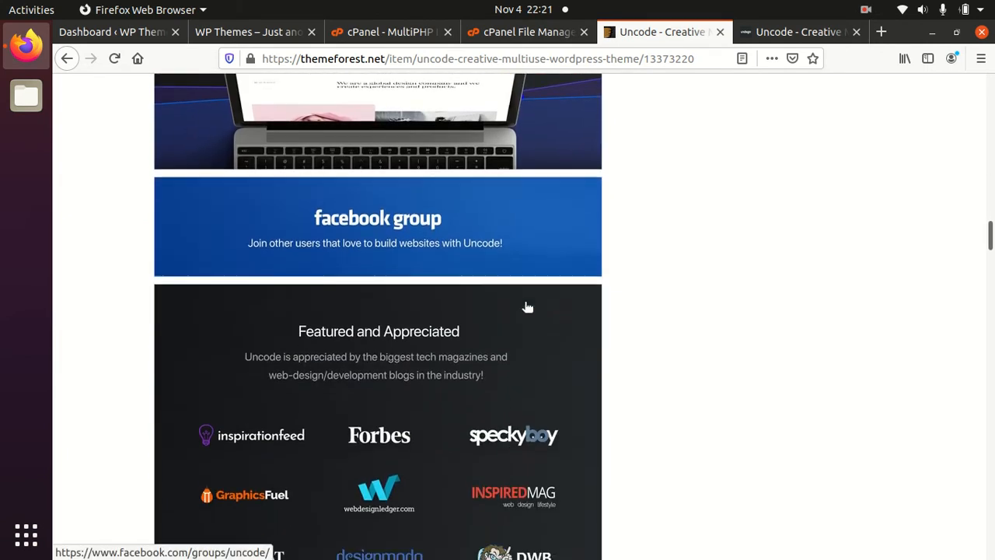
scroll(524, 309, "down", 1)
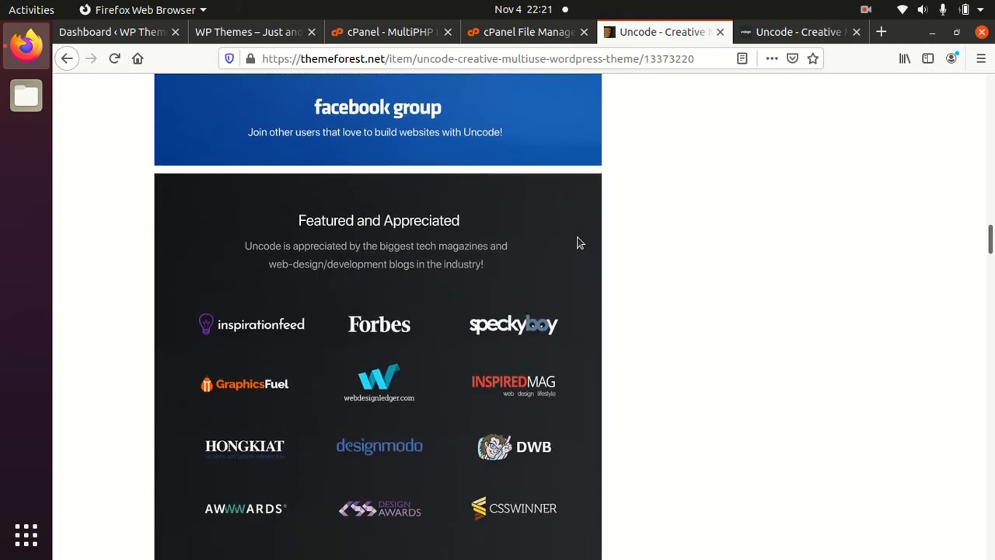
Step: Switch to the Uncode demo site, highlight its "You deserve a stunning website" headline, and accept the cookie notice
left_click(773, 35)
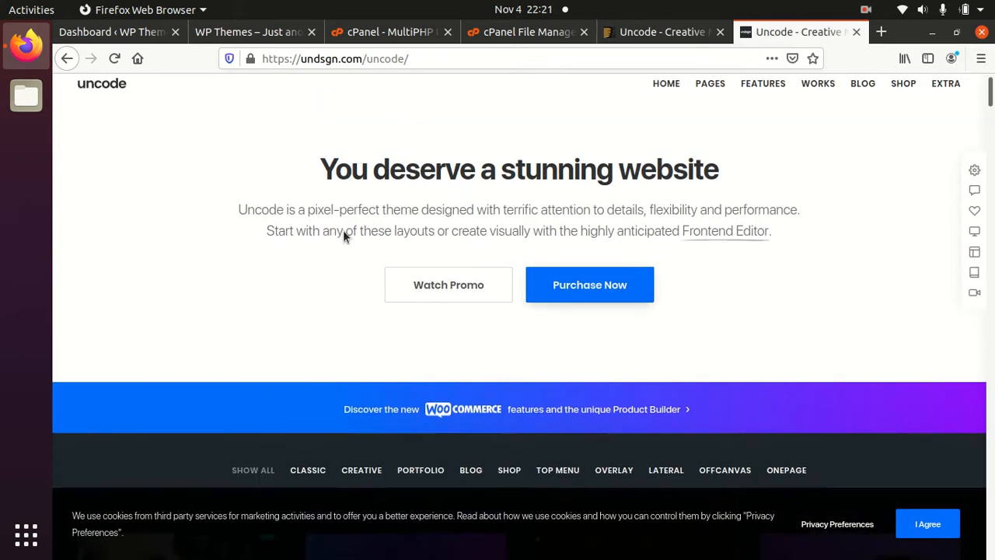
scroll(339, 218, "down", 2)
left_click_drag(320, 115, 710, 117)
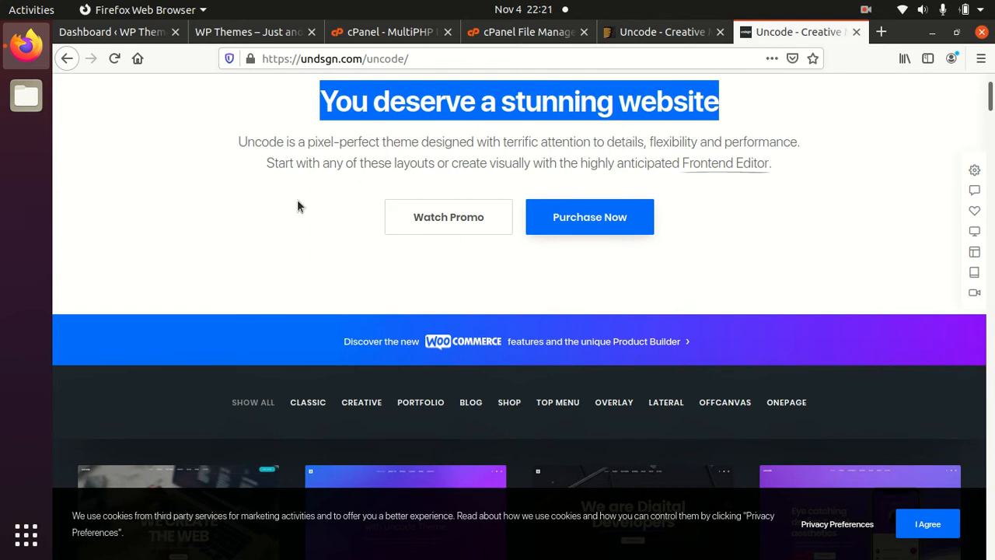
scroll(298, 201, "down", 3)
scroll(298, 206, "down", 2)
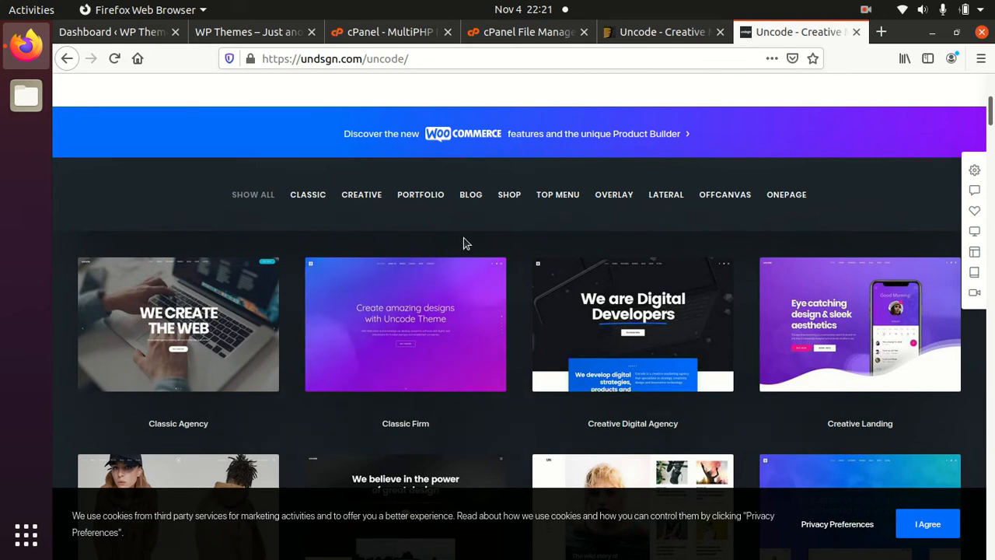
scroll(458, 241, "down", 1)
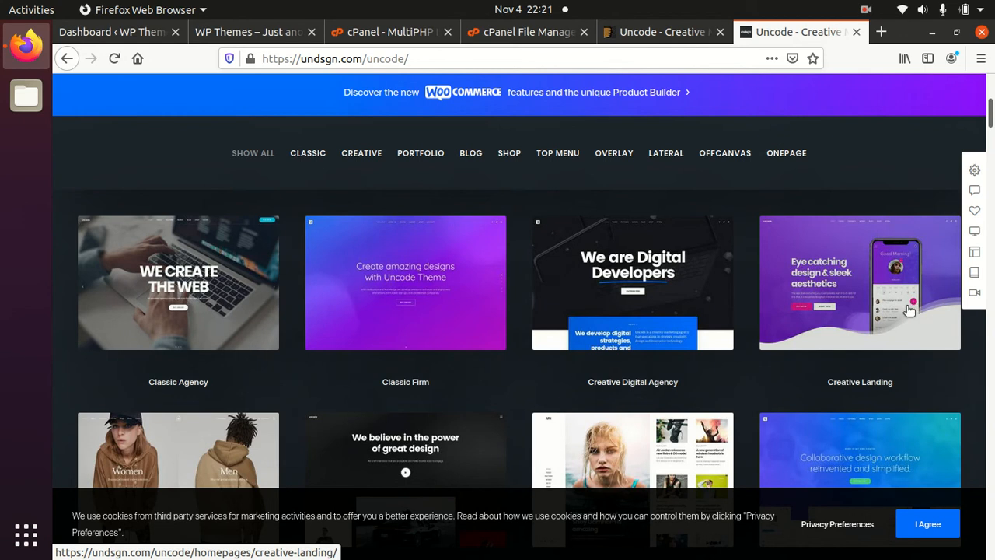
scroll(918, 305, "down", 3)
left_click(929, 526)
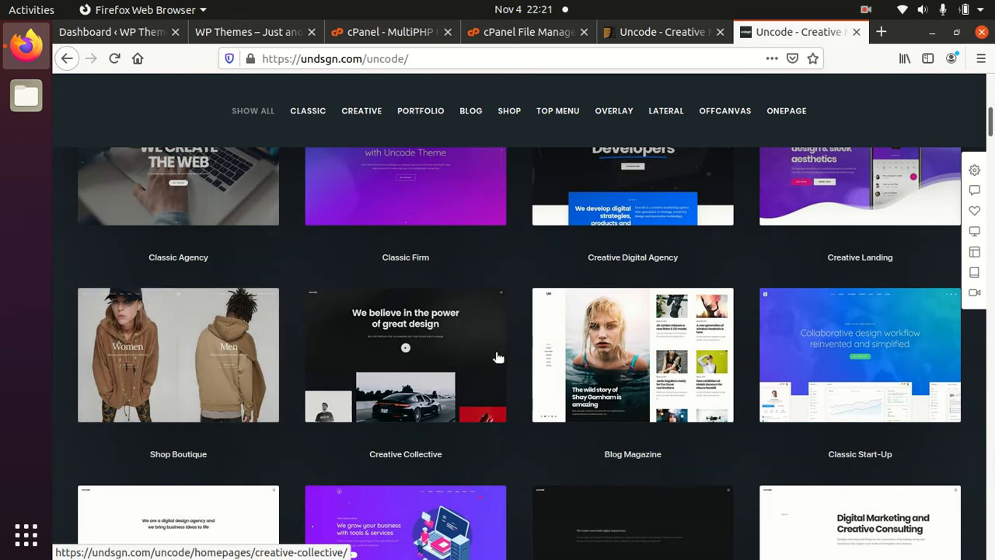
Step: Browse the full gallery of Uncode demo homepages, comparing the classic, creative, portfolio, blog and shop designs
scroll(837, 339, "down", 3)
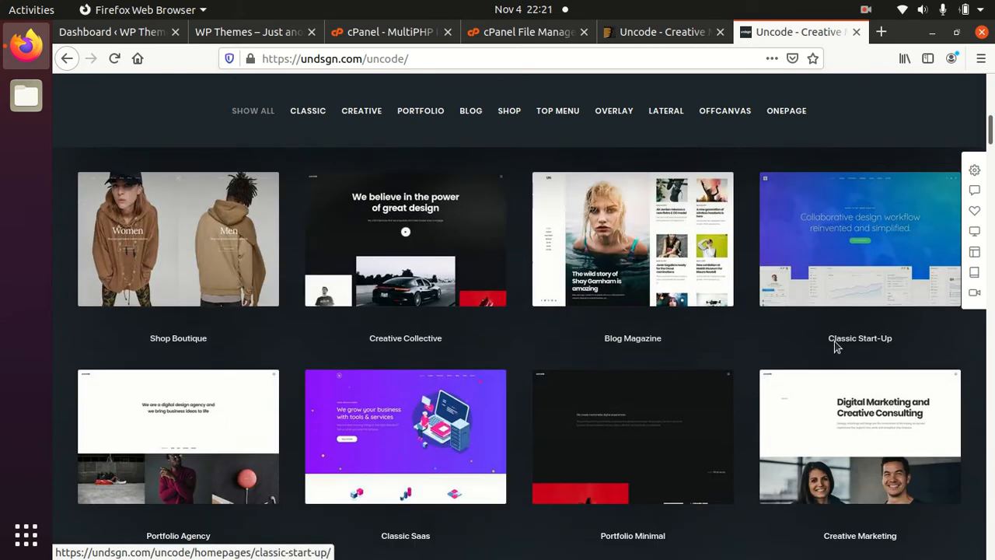
scroll(834, 345, "down", 2)
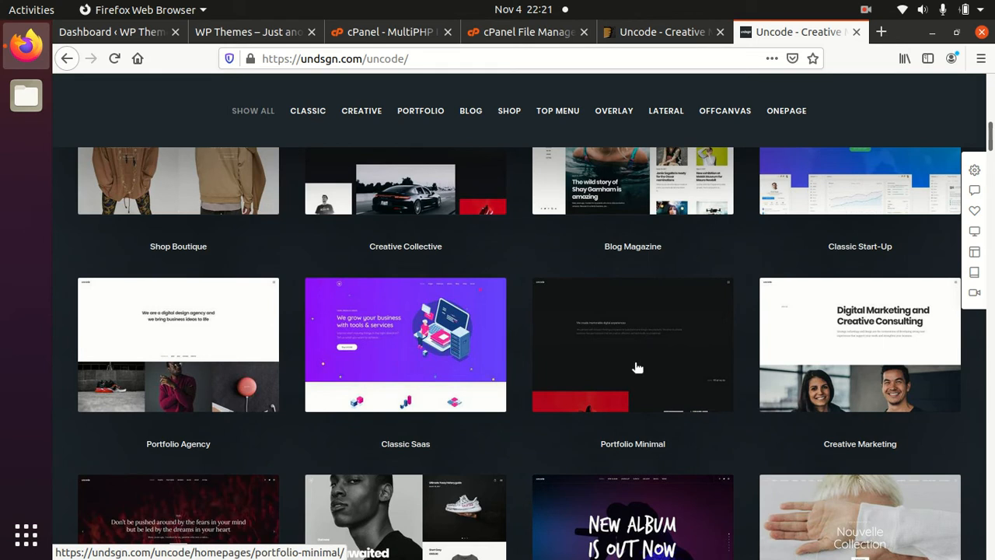
scroll(887, 362, "down", 6)
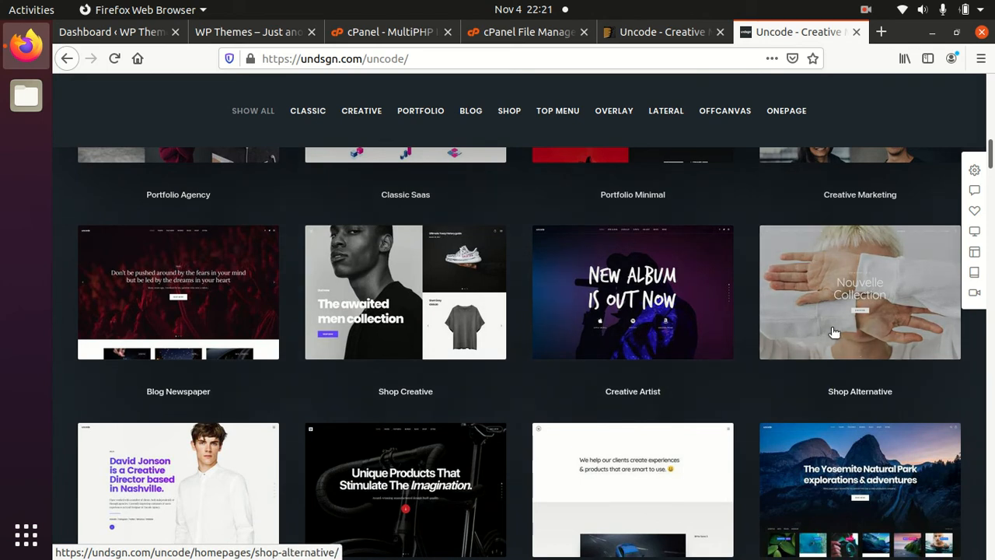
scroll(835, 327, "down", 5)
scroll(834, 333, "down", 10)
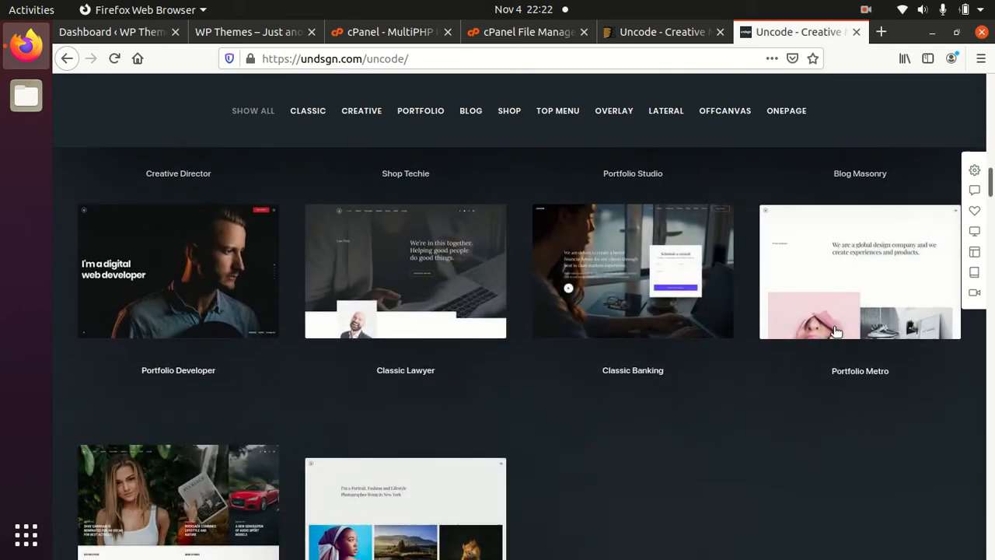
scroll(819, 327, "down", 4)
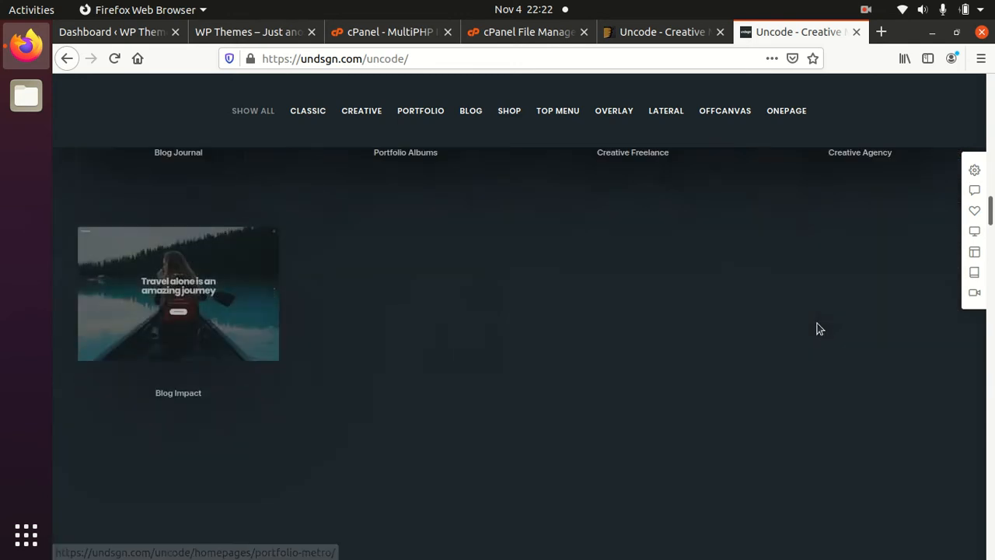
scroll(708, 332, "down", 7)
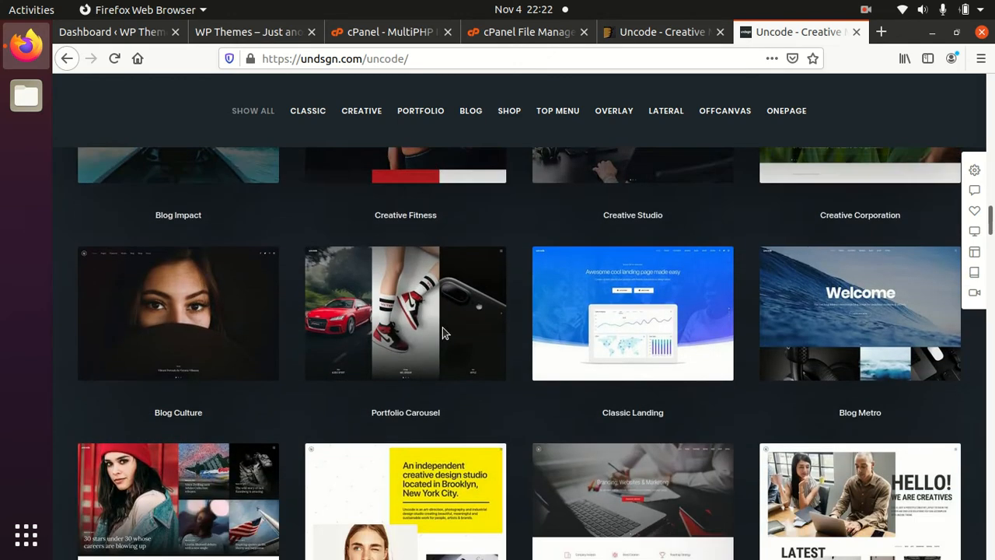
scroll(303, 335, "down", 2)
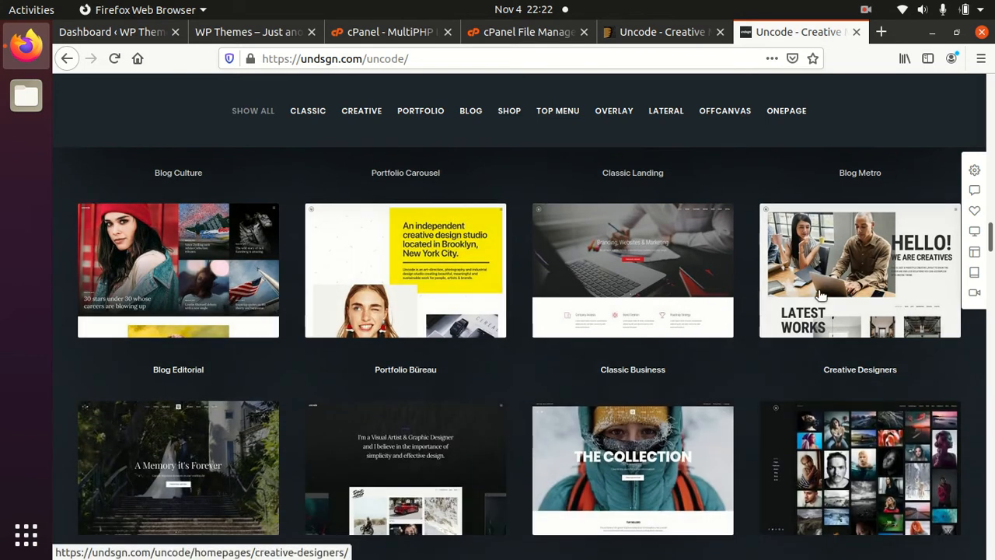
scroll(820, 295, "down", 9)
scroll(820, 295, "down", 4)
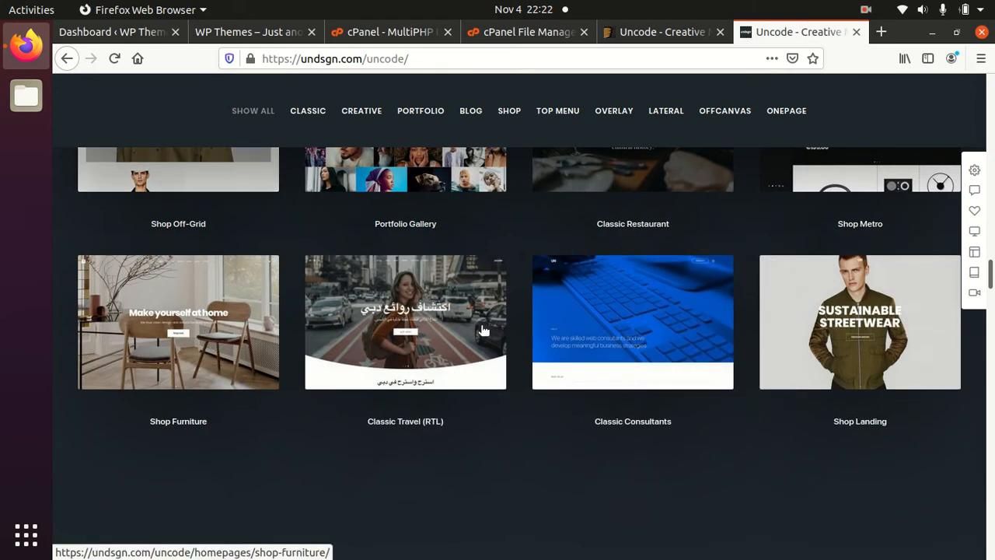
scroll(684, 315, "down", 6)
scroll(688, 317, "down", 6)
scroll(684, 323, "down", 3)
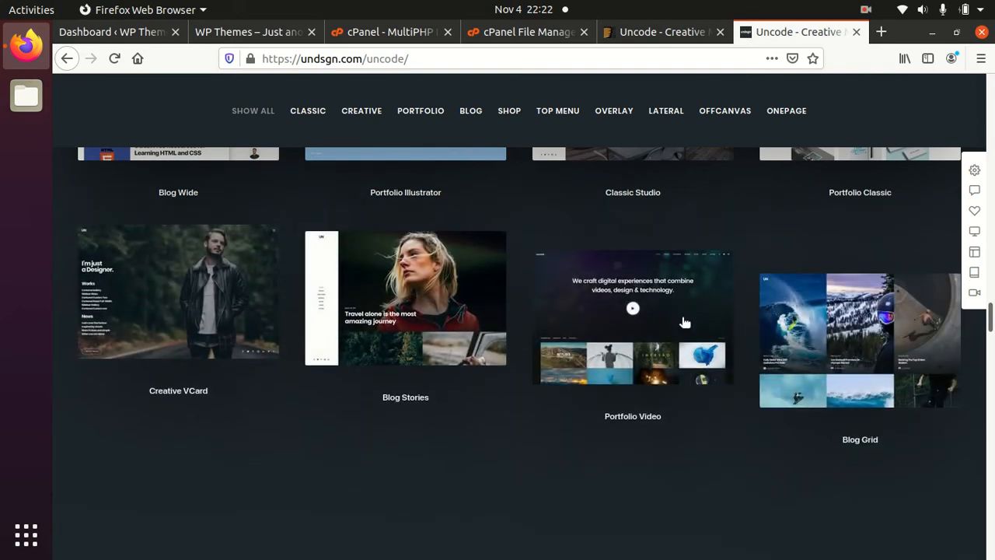
scroll(684, 324, "down", 6)
scroll(684, 321, "down", 2)
scroll(683, 321, "up", 5)
scroll(682, 321, "up", 6)
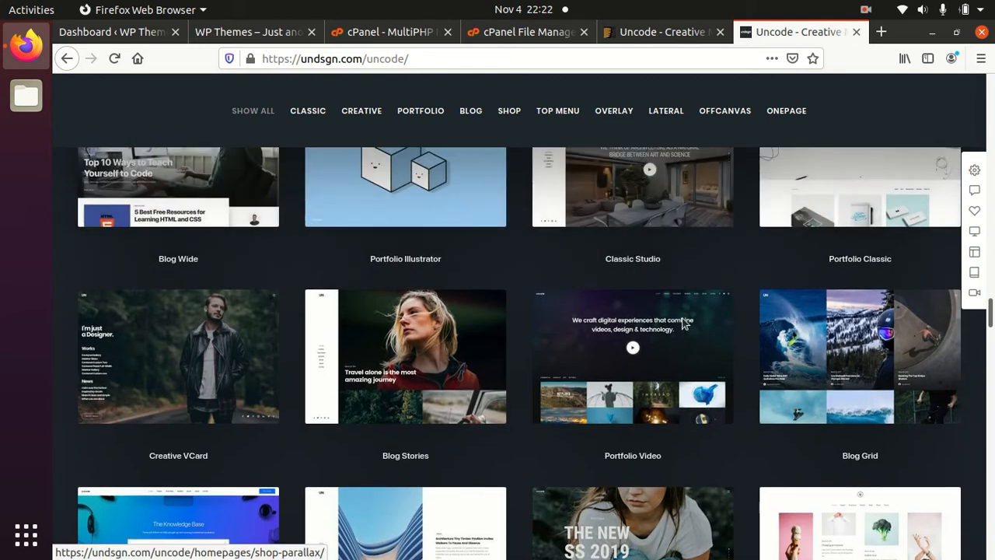
scroll(684, 323, "up", 14)
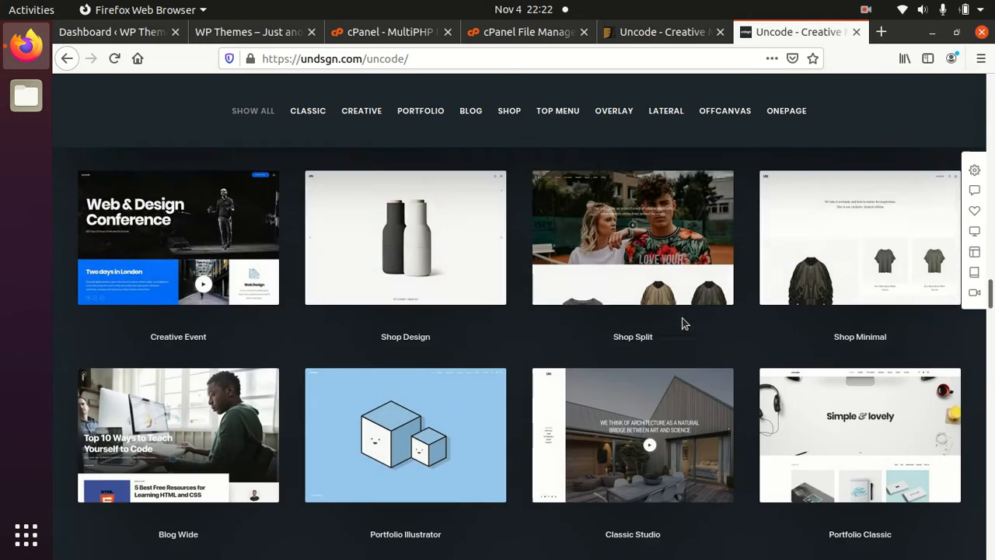
scroll(681, 320, "up", 7)
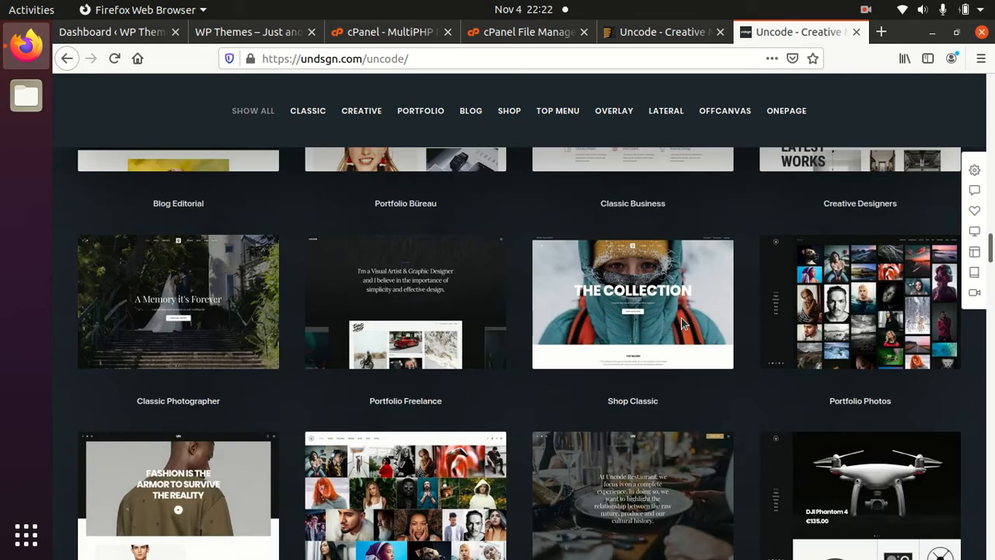
scroll(677, 311, "up", 3)
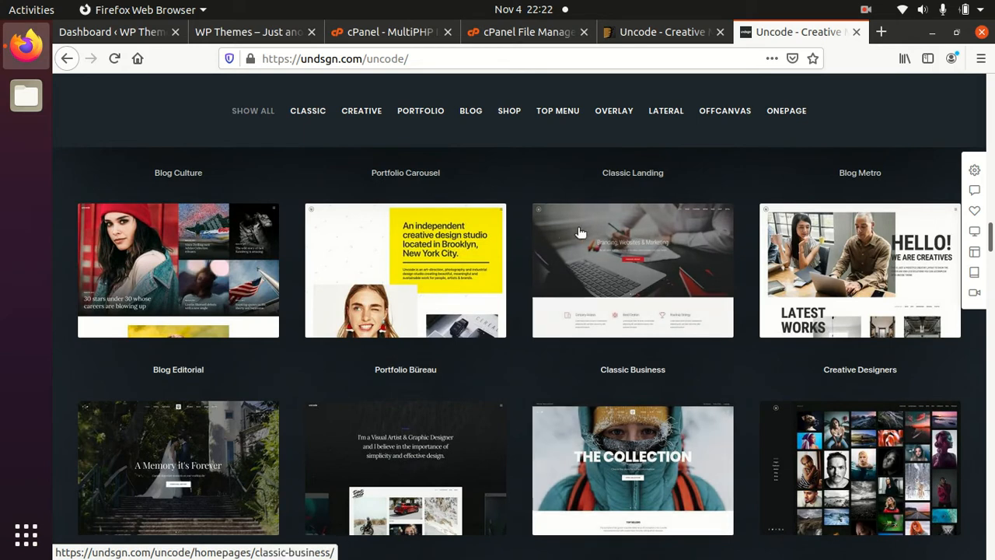
Step: Leave the Uncode demo gallery for the WordPress dashboard, and view and reload the greeto.ml front page
scroll(511, 254, "up", 5)
scroll(512, 258, "up", 20)
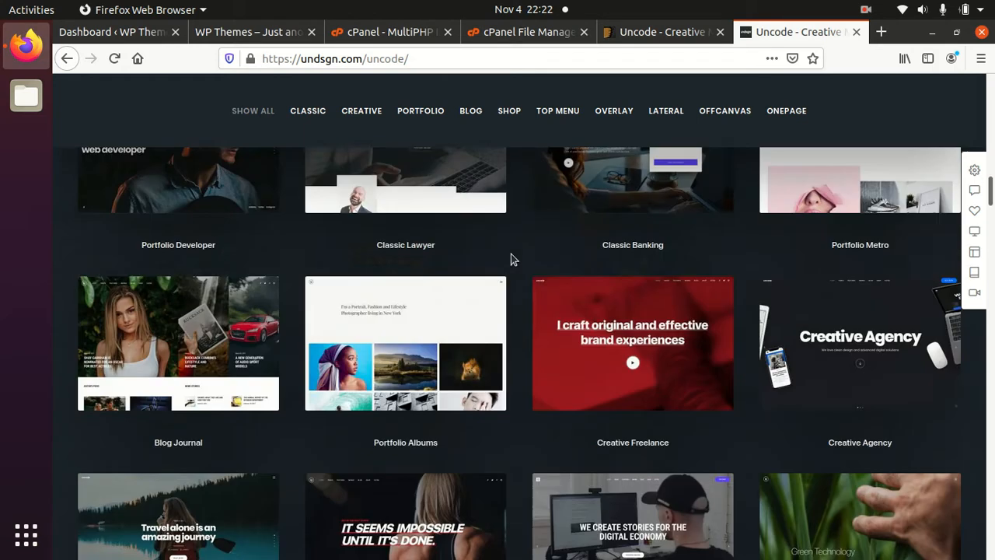
scroll(293, 266, "up", 5)
scroll(234, 191, "up", 5)
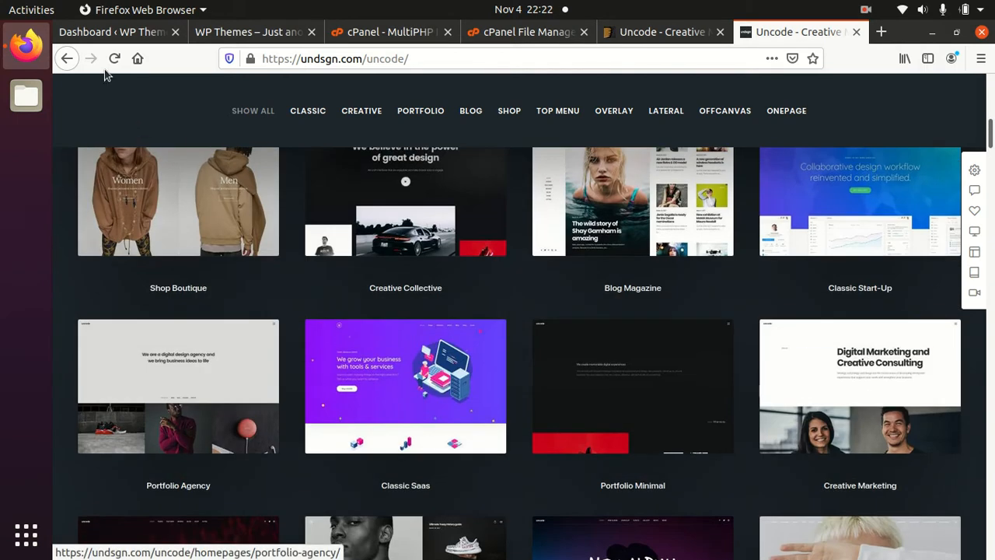
left_click(109, 31)
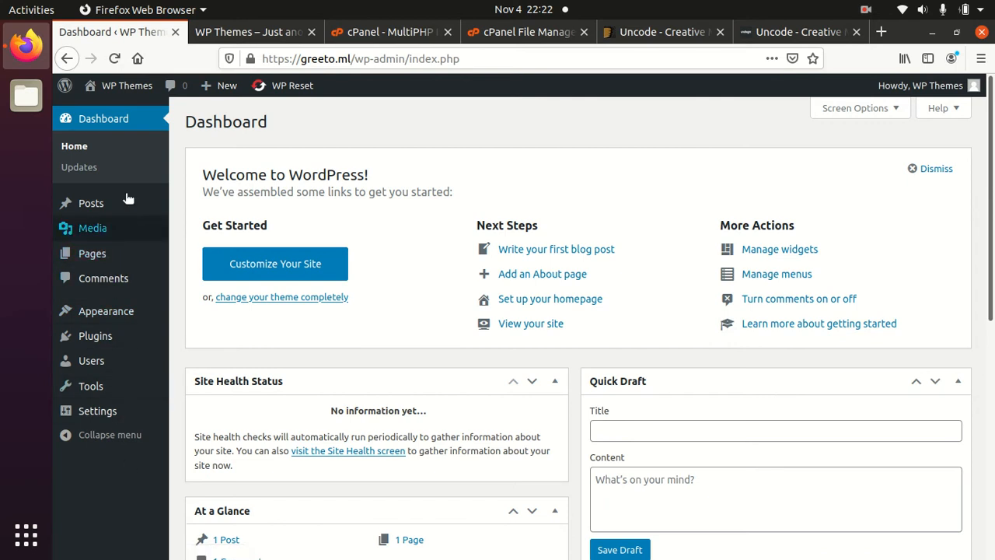
left_click(219, 35)
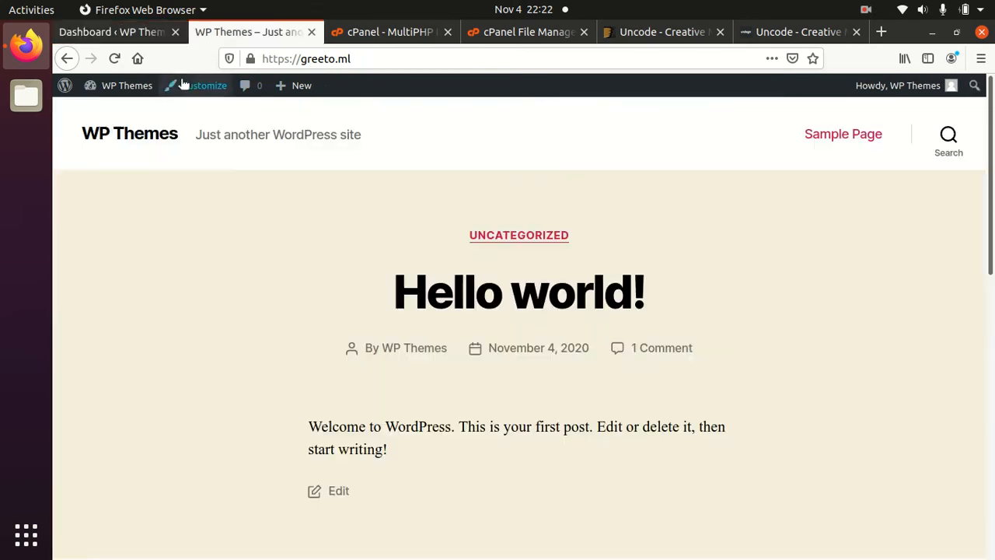
left_click(114, 58)
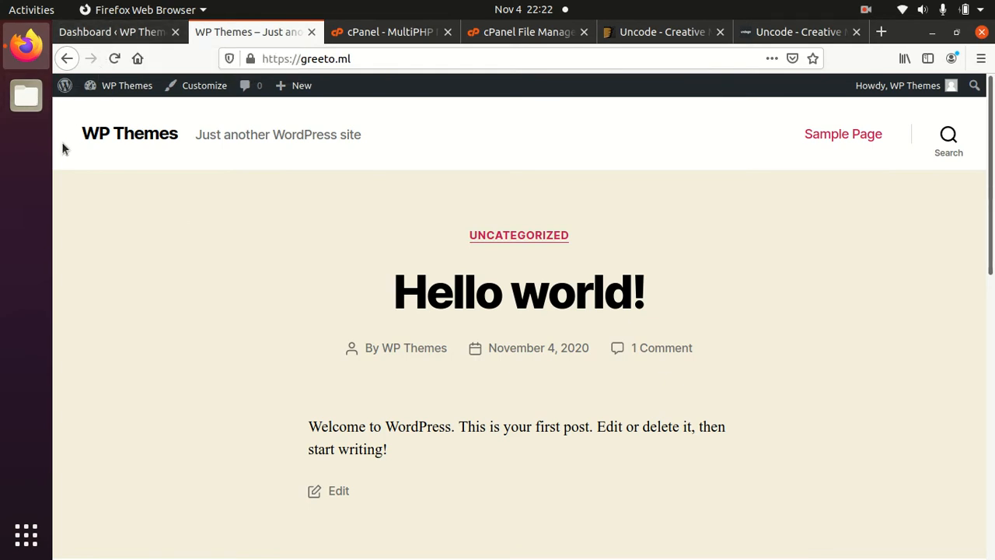
Step: Open the uncode folder on the desktop and inspect the uncode.zip and uncode-child.zip theme packages
key("super+d")
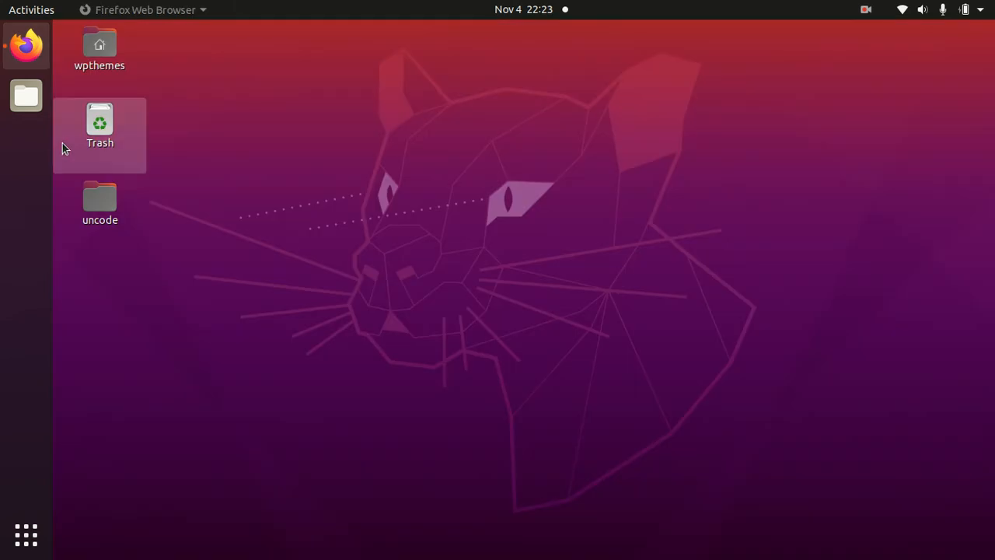
left_click(103, 200)
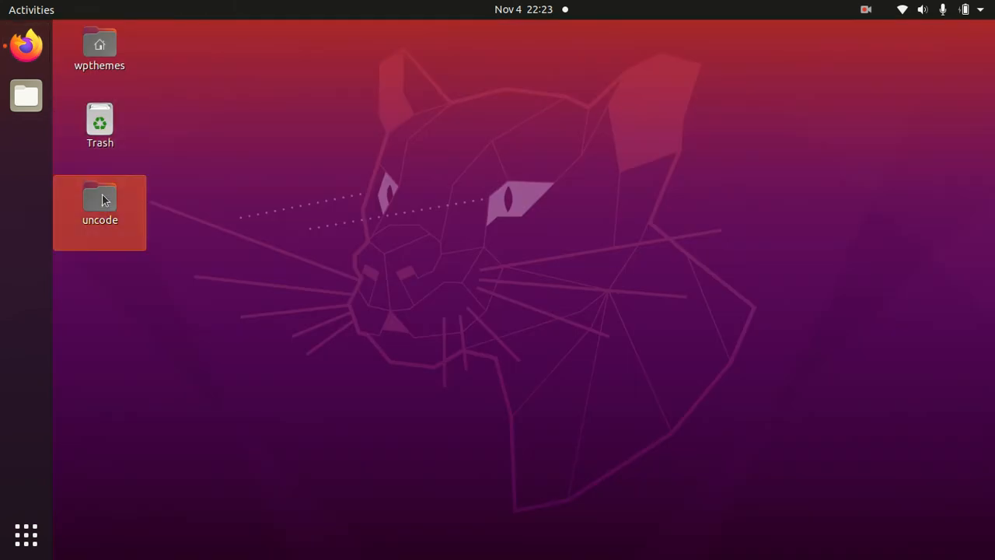
double_click(103, 201)
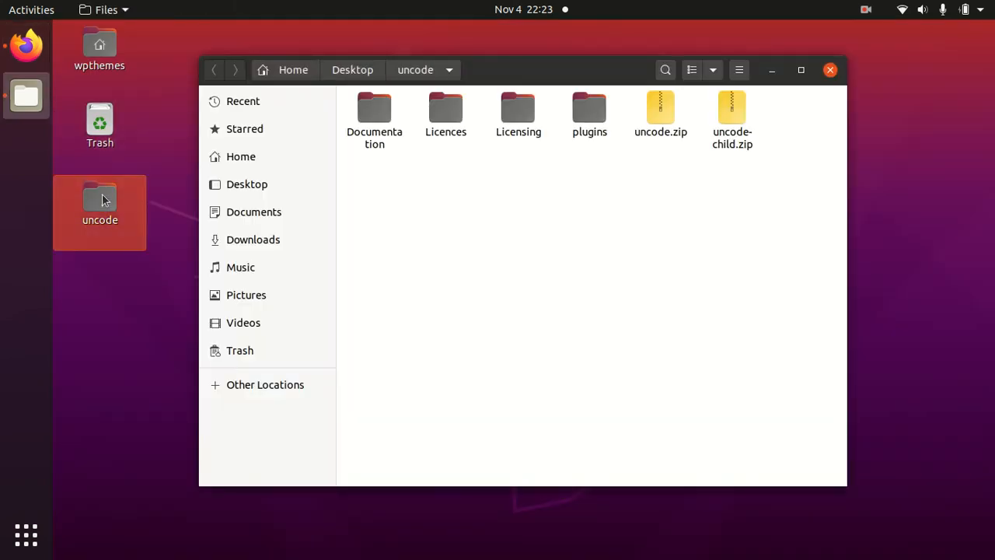
left_click(651, 126)
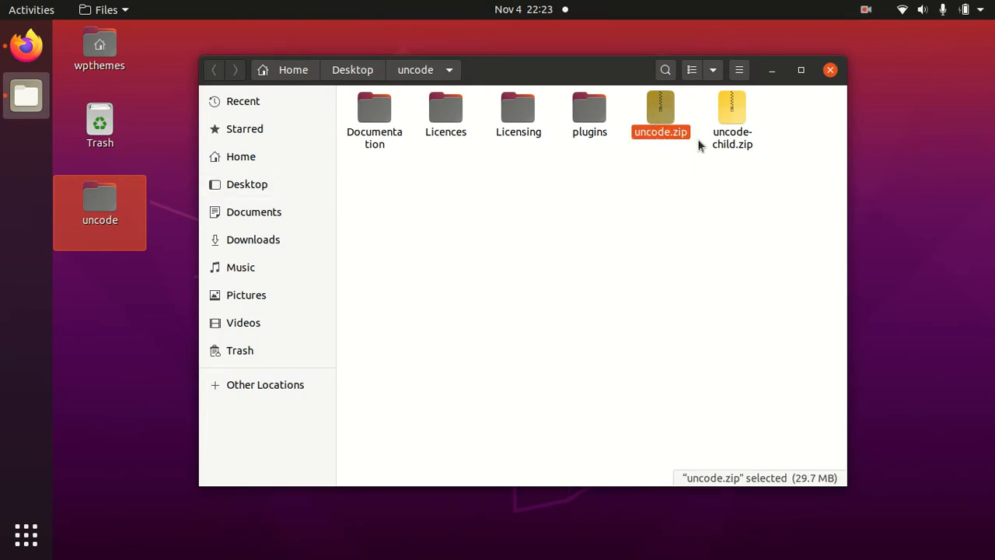
left_click(729, 126)
Step: Open the plugins folder and look over its bundled zip packages, including uncode-js_composer, uncode-privacy, uncode-wireframes and vc_clipboard
double_click(588, 128)
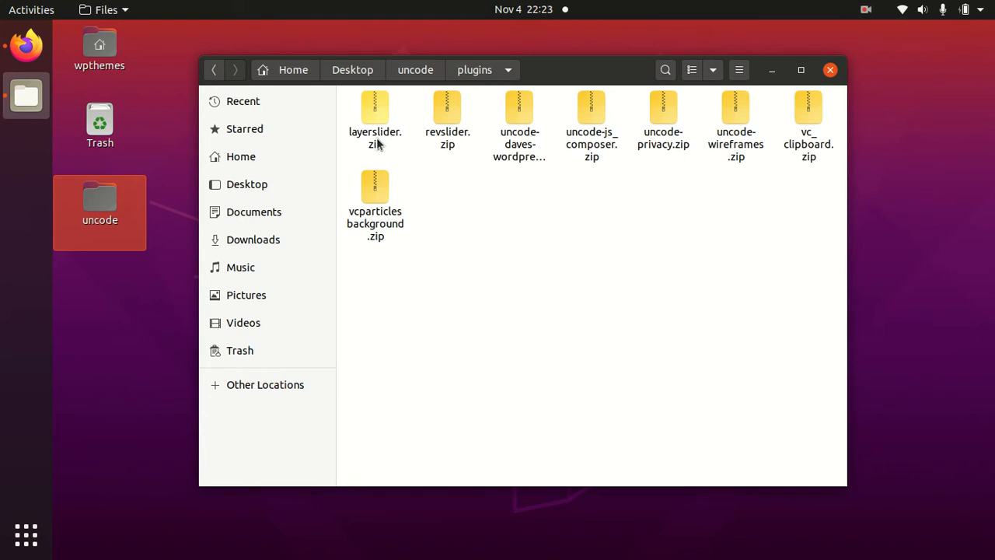
left_click(478, 150)
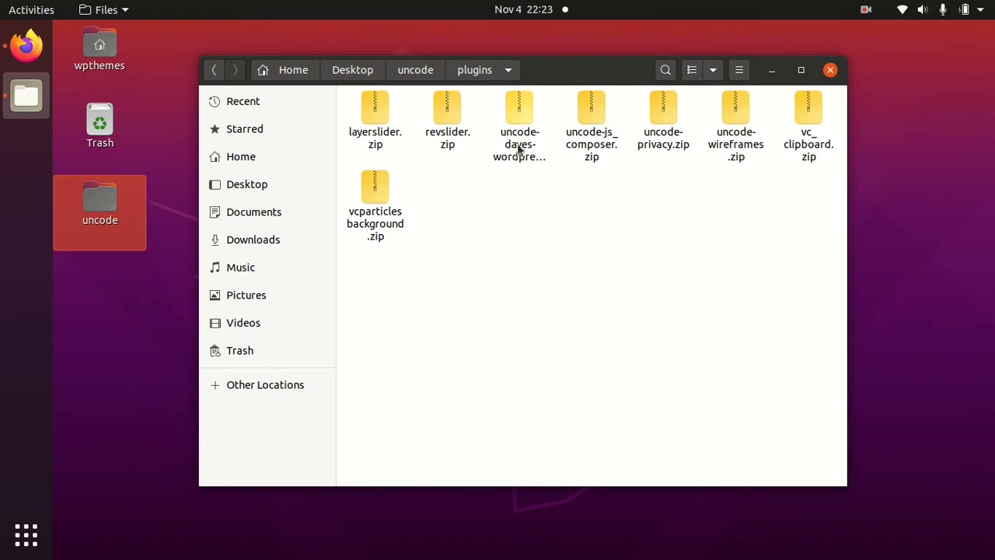
left_click(523, 156)
left_click(598, 158)
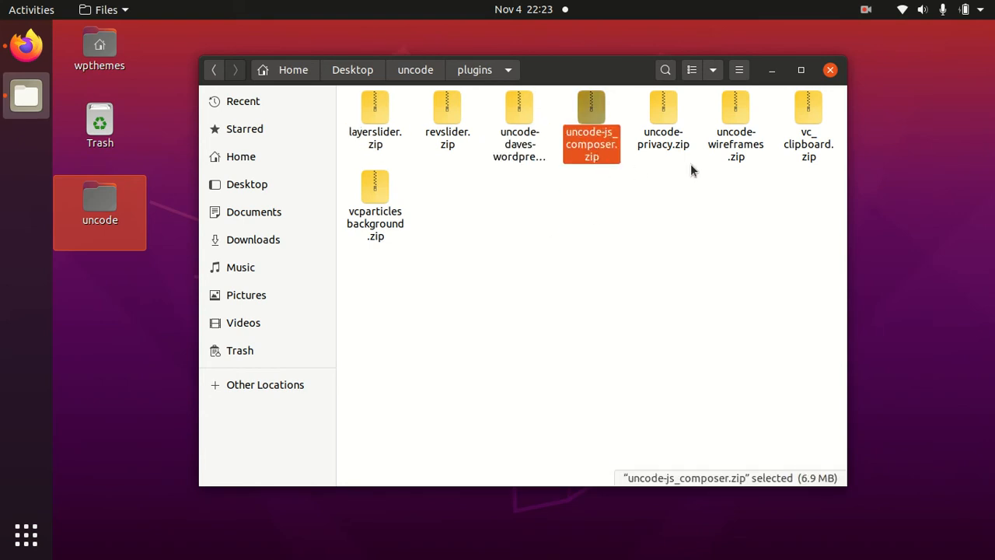
left_click(664, 147)
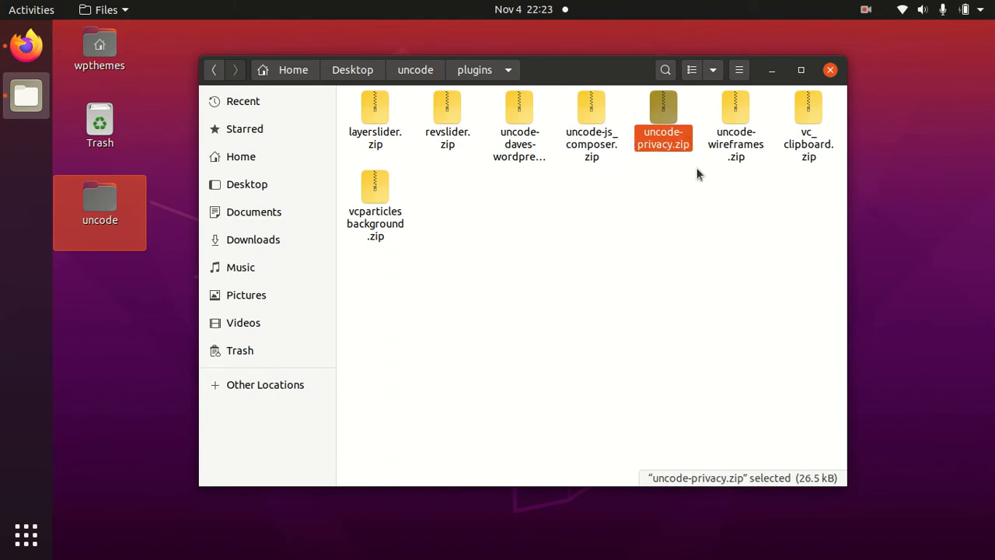
left_click(744, 158)
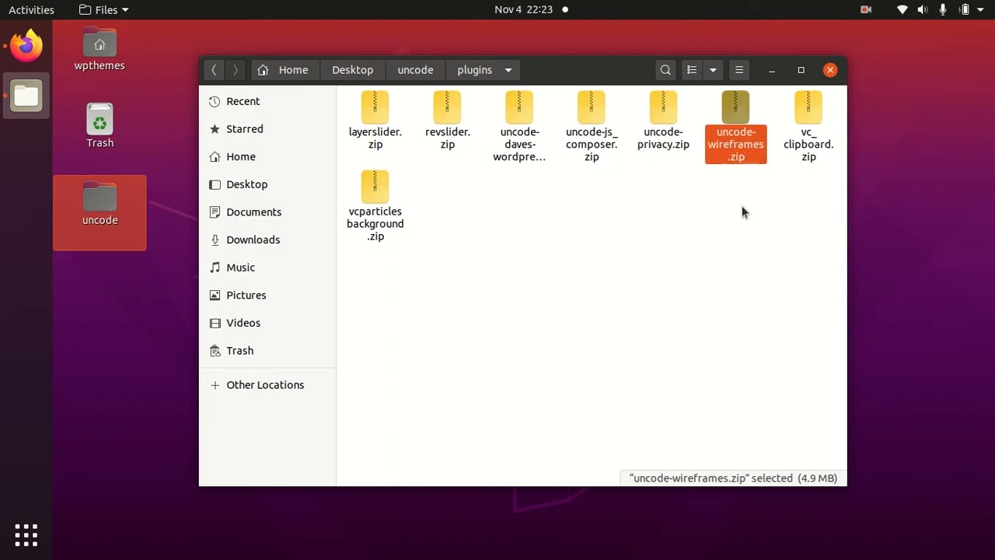
left_click(823, 155)
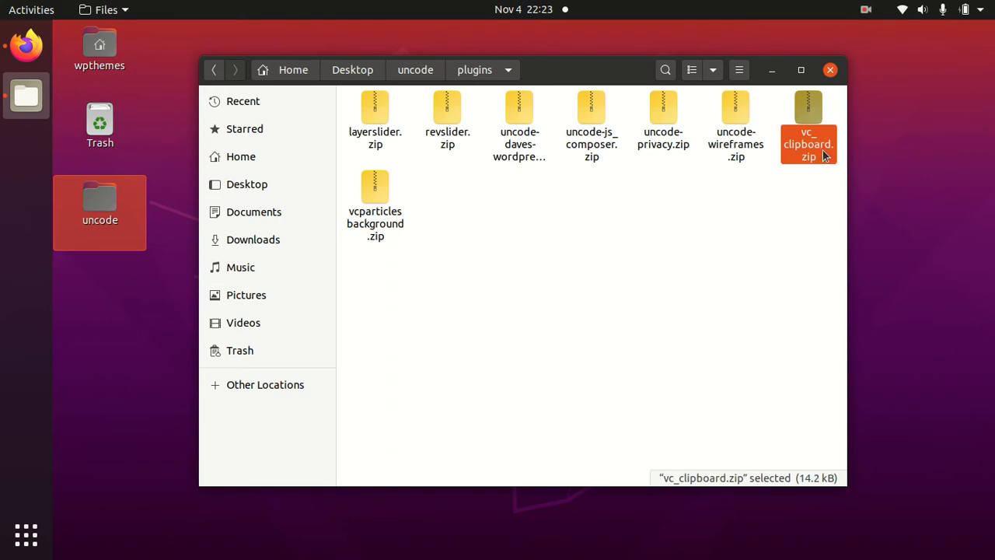
left_click(464, 225)
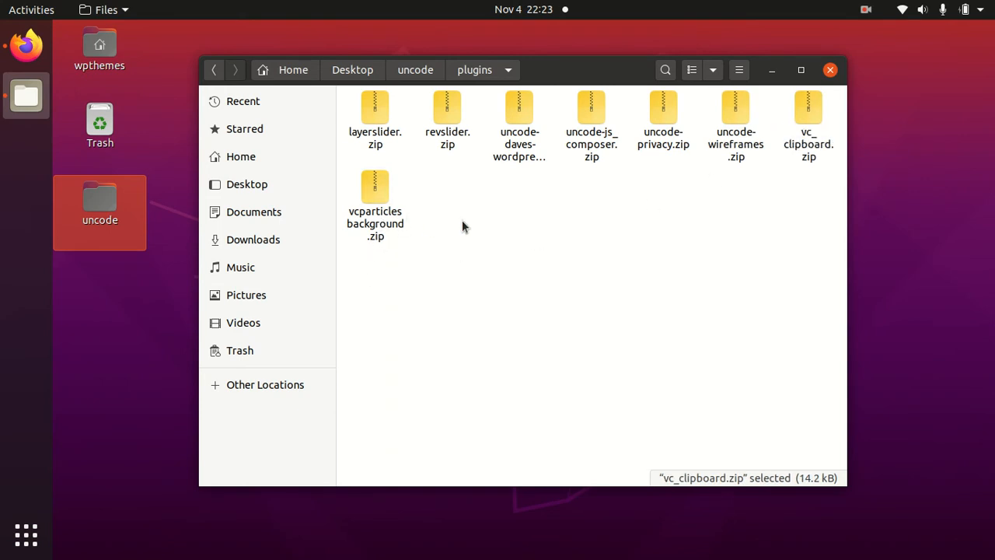
Step: Return to the uncode folder and check its Licences and Licensing subfolders
left_click(406, 78)
left_click(445, 140)
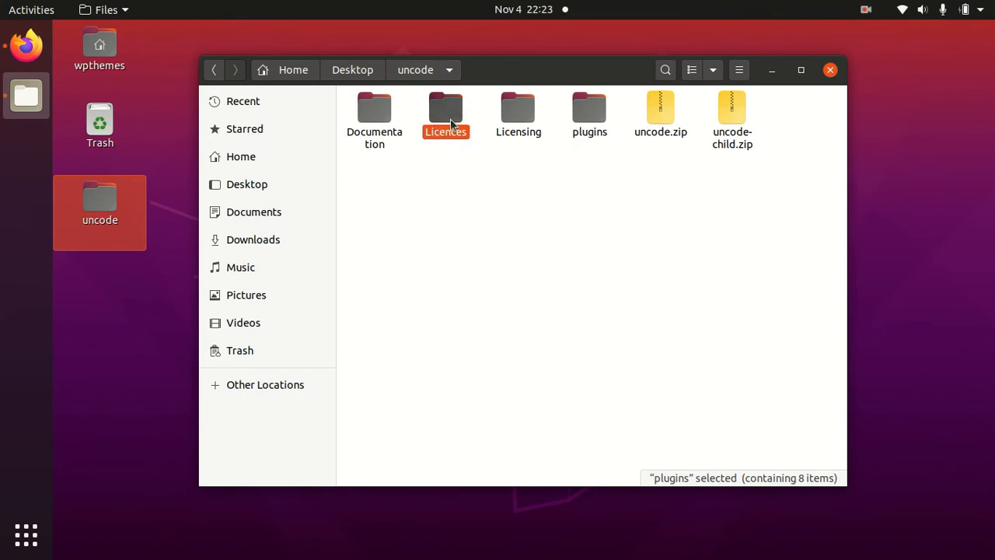
left_click(499, 122)
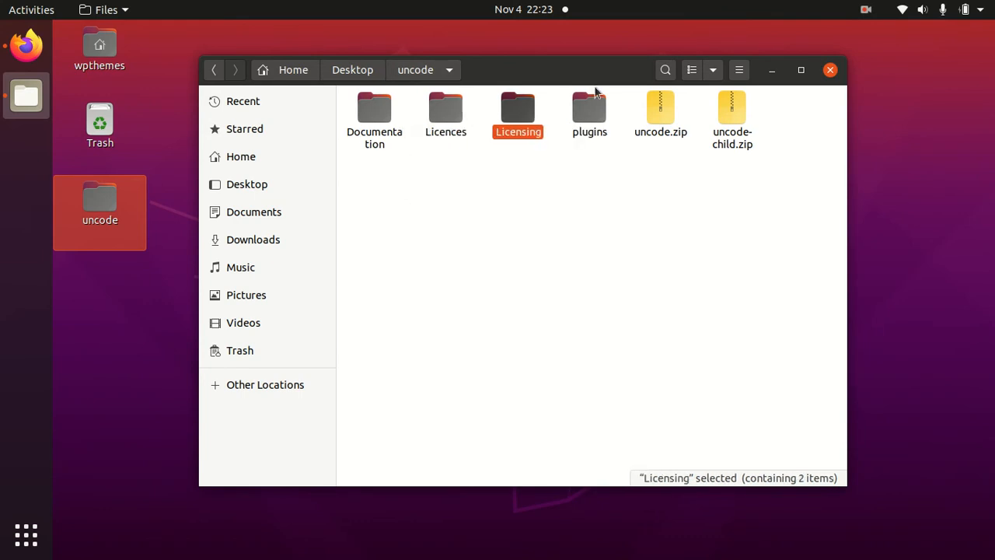
Step: Switch to Firefox and open the theme upload form for adding a new theme in the WordPress dashboard
left_click(26, 45)
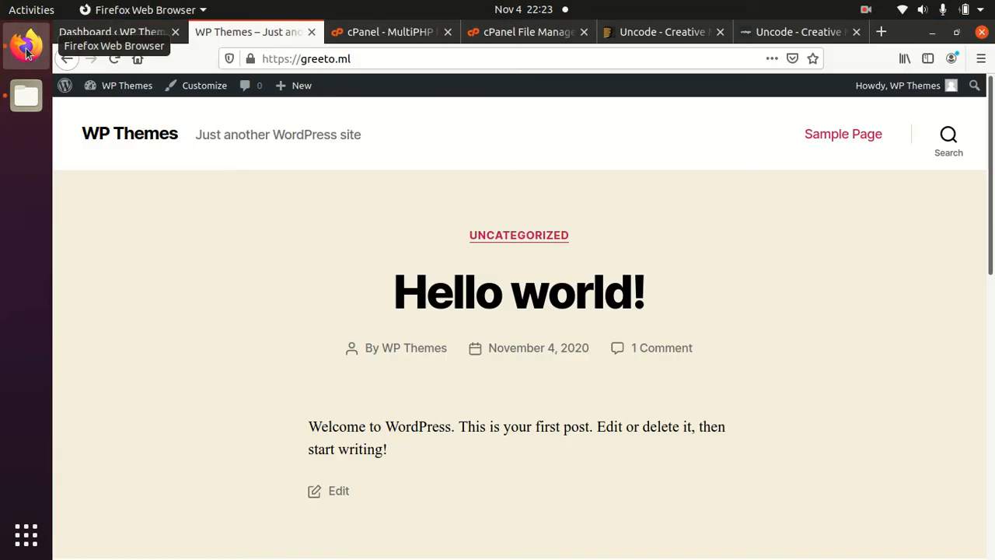
left_click(113, 32)
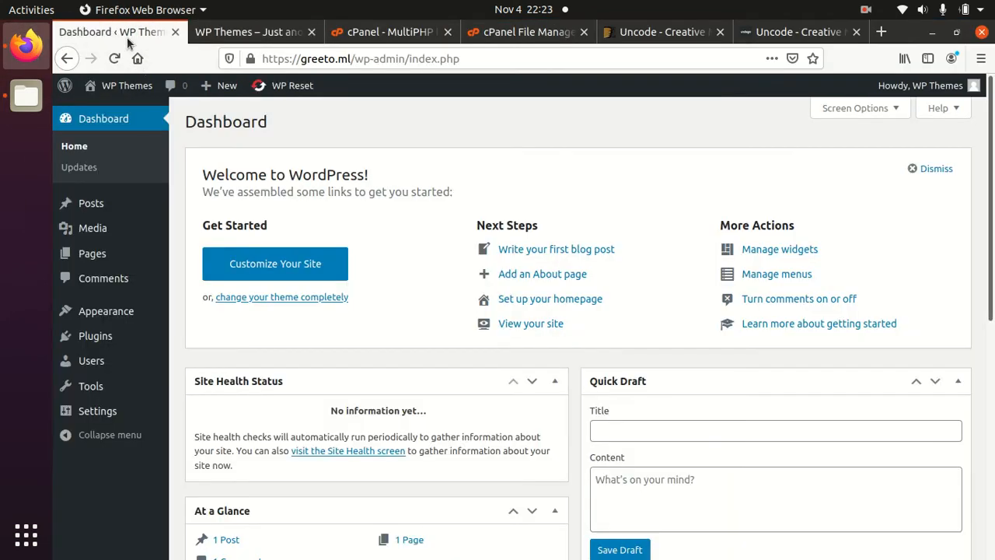
mouse_move(101, 317)
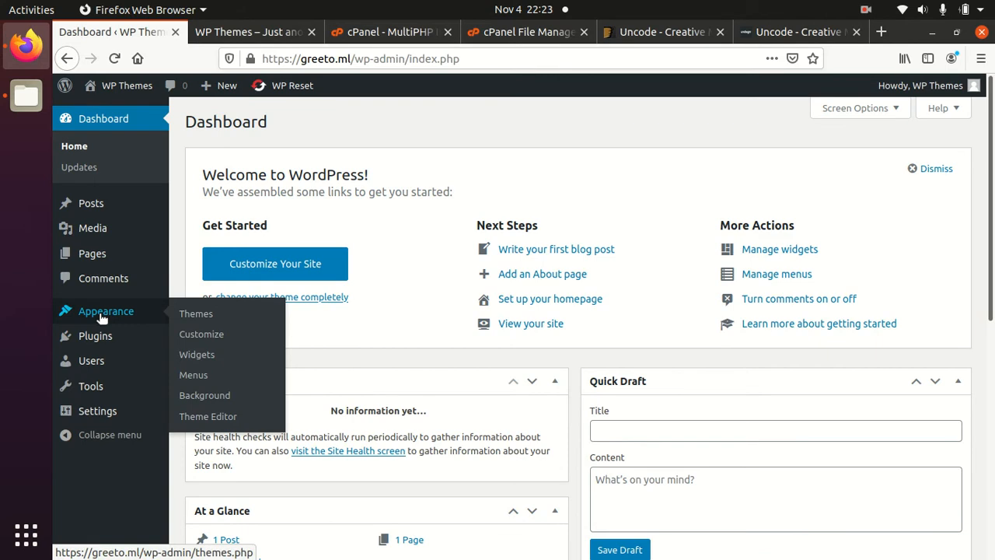
left_click(206, 320)
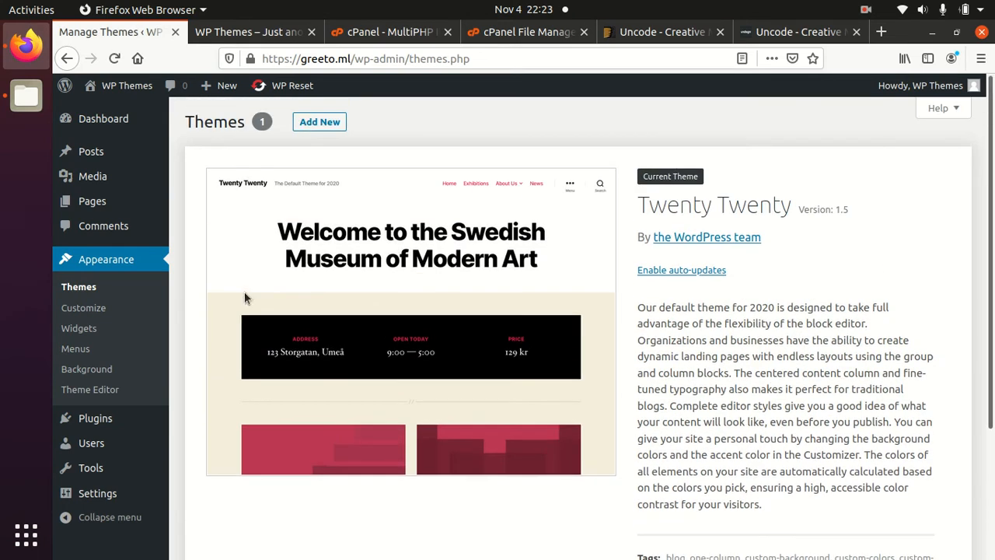
left_click(314, 122)
left_click(322, 125)
left_click(462, 255)
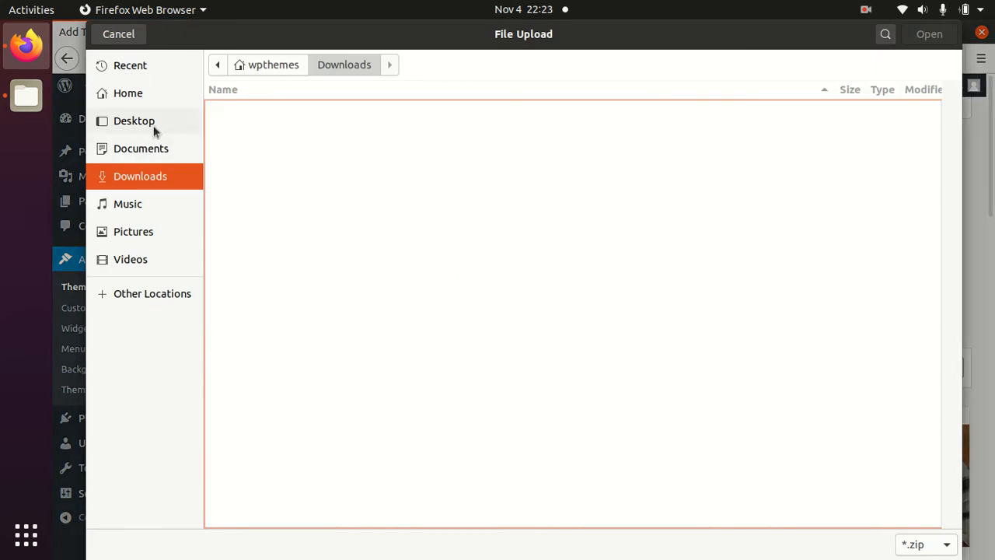
left_click(185, 125)
double_click(290, 111)
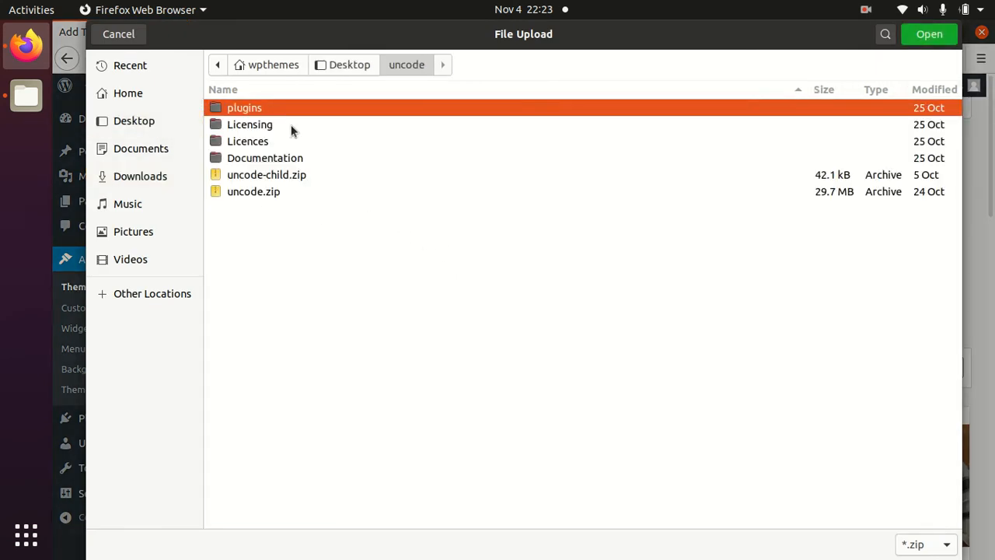
left_click(281, 192)
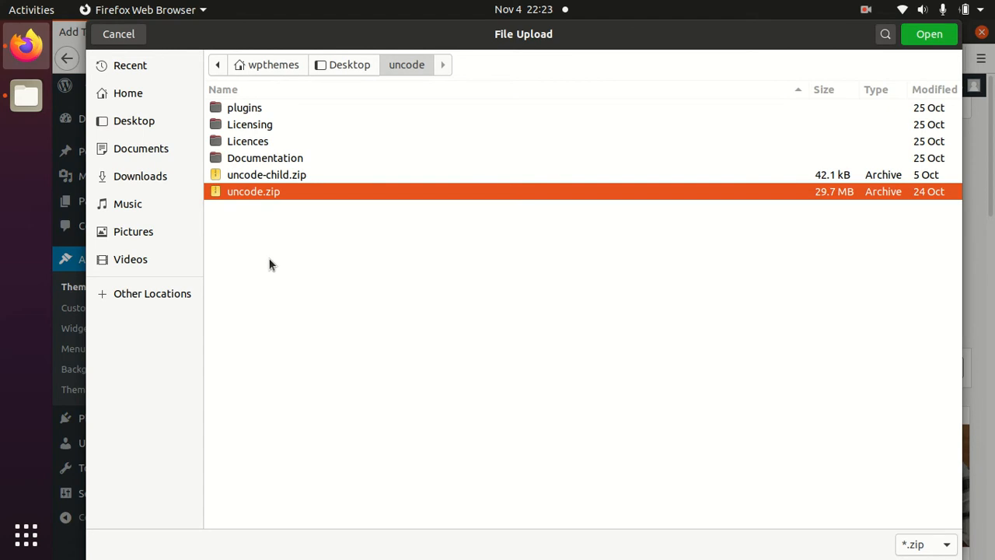
left_click(119, 36)
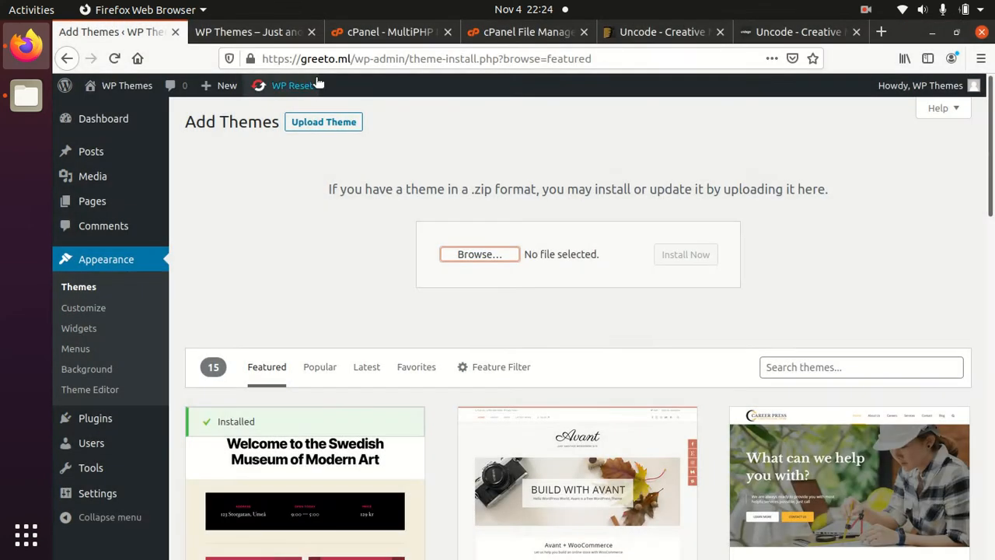
Step: Switch to the cPanel File Manager and open the themes folder inside greeto.ml/wp-content
left_click(503, 34)
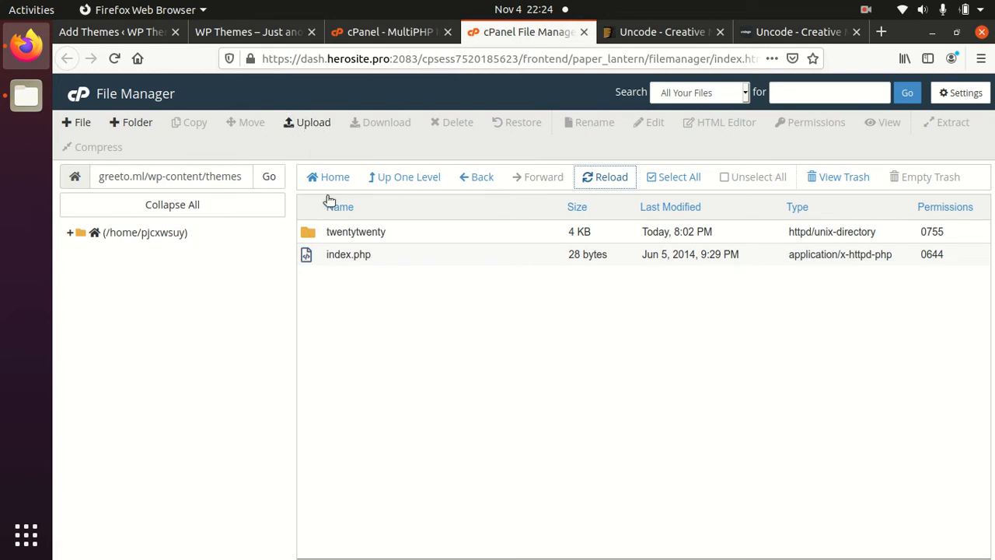
left_click(307, 124)
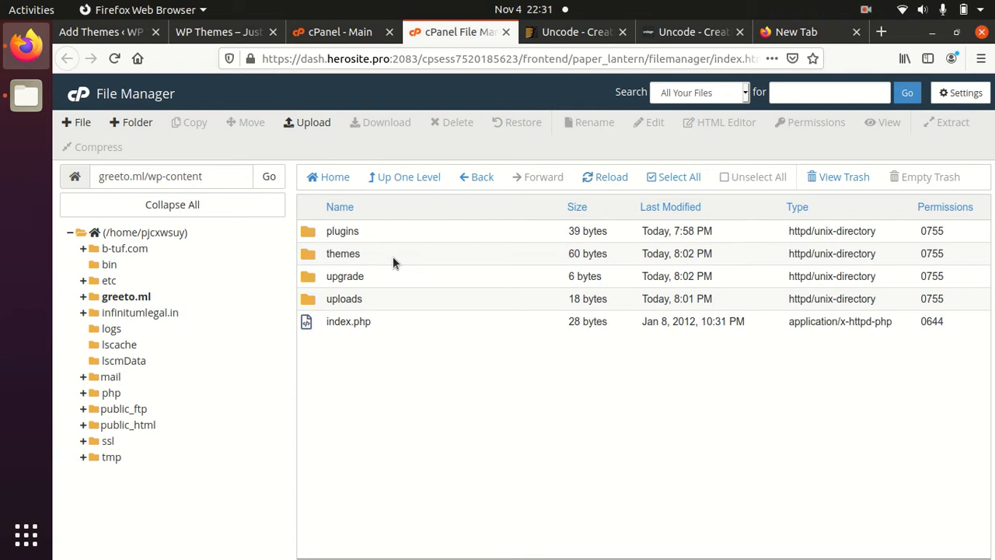
double_click(393, 257)
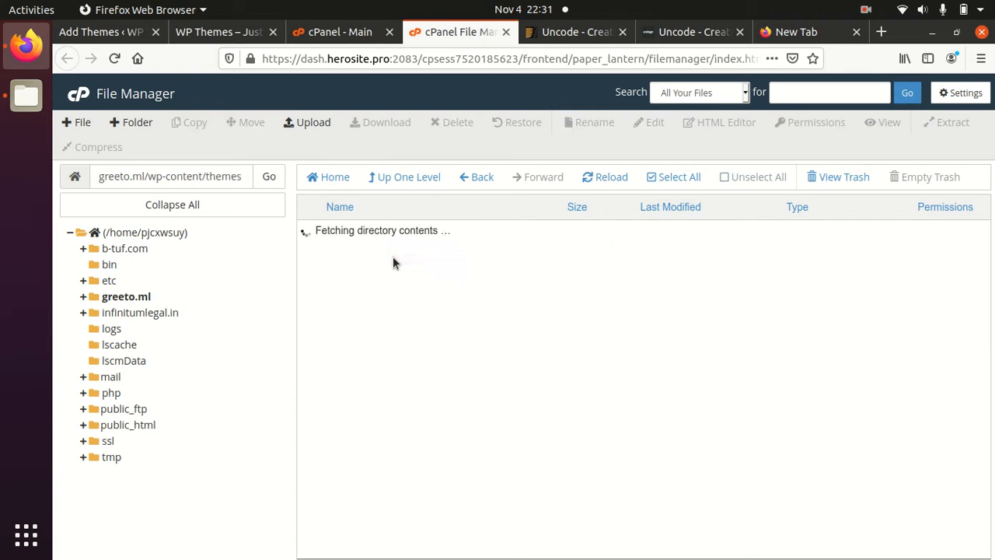
left_click(392, 303)
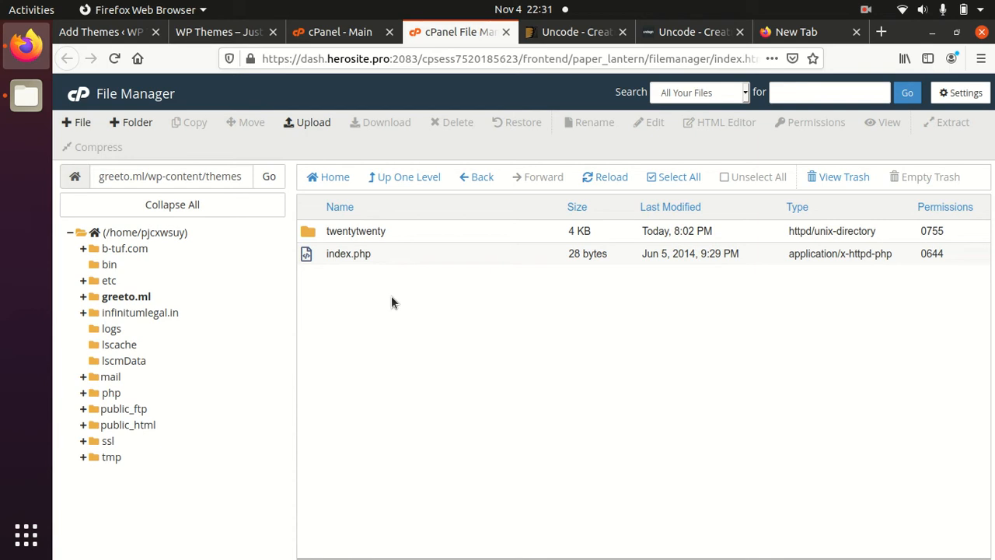
Step: Upload uncode.zip from the desktop's uncode folder to the greeto.ml/wp-content/themes directory and return to that directory
left_click(319, 124)
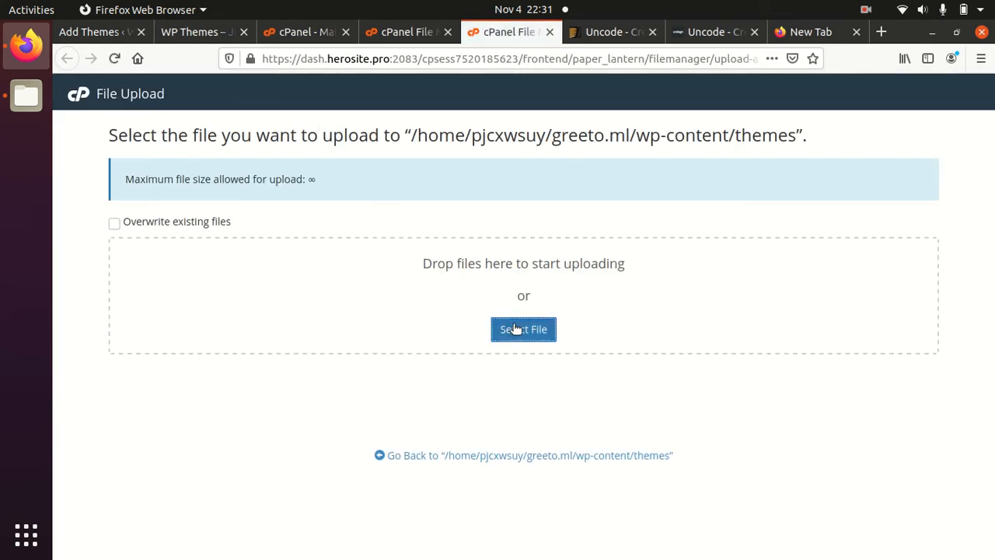
left_click(513, 329)
double_click(296, 109)
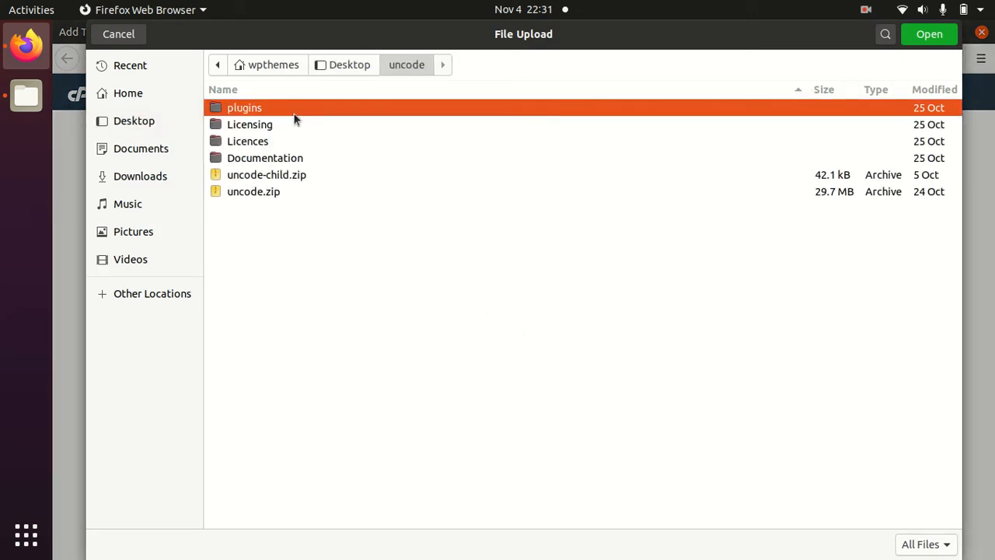
left_click(278, 194)
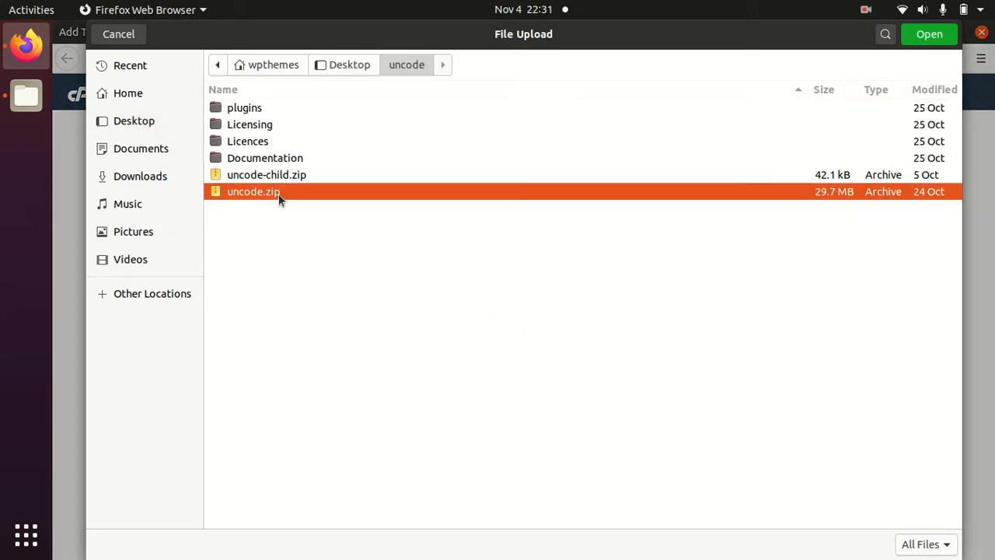
left_click(929, 33)
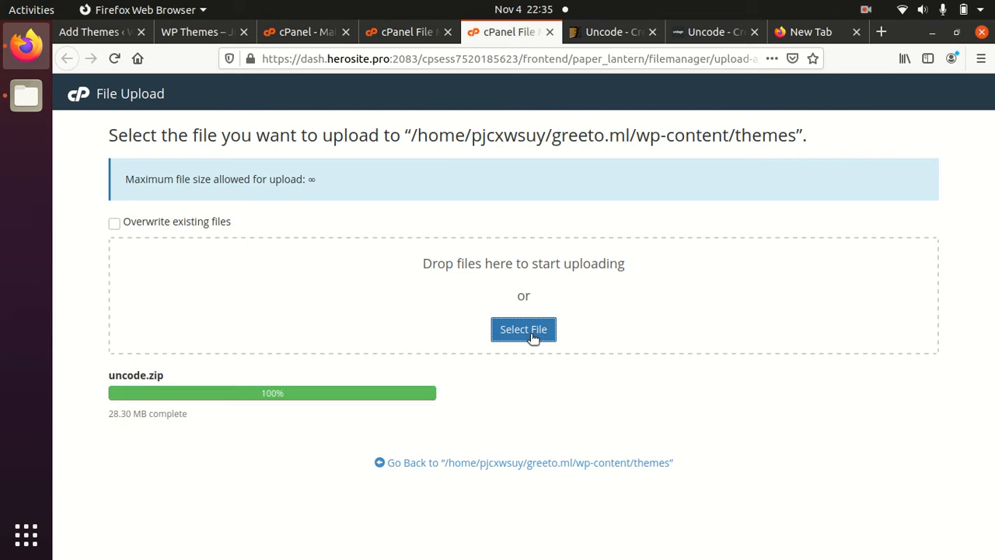
left_click(514, 466)
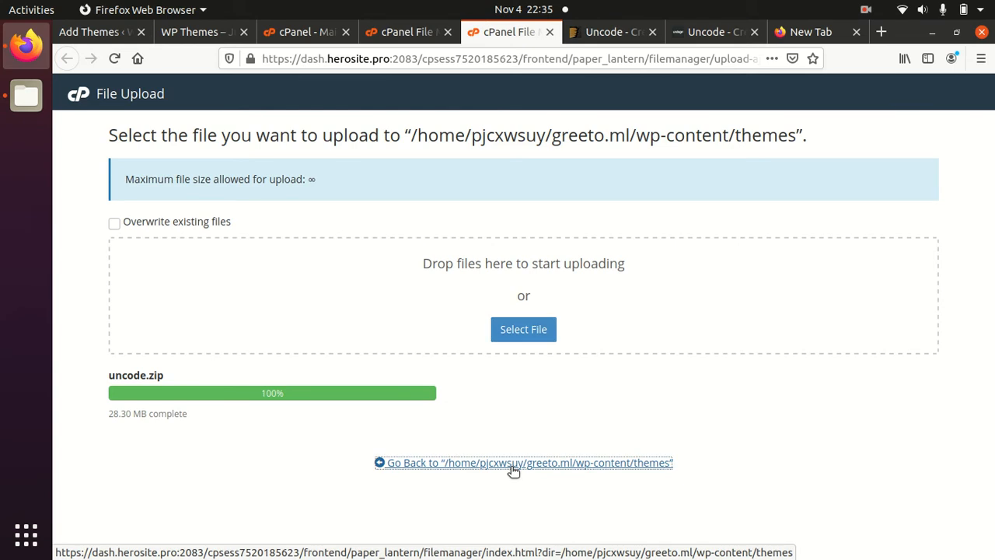
Step: Extract uncode.zip into /greeto.ml/wp-content/themes and reload the directory listing
left_click(514, 466)
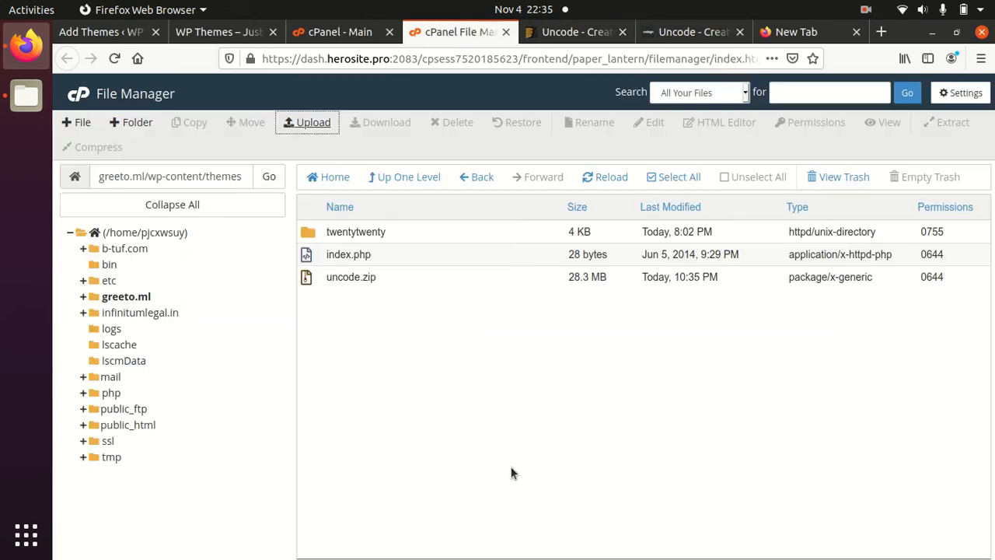
left_click(381, 279)
right_click(381, 280)
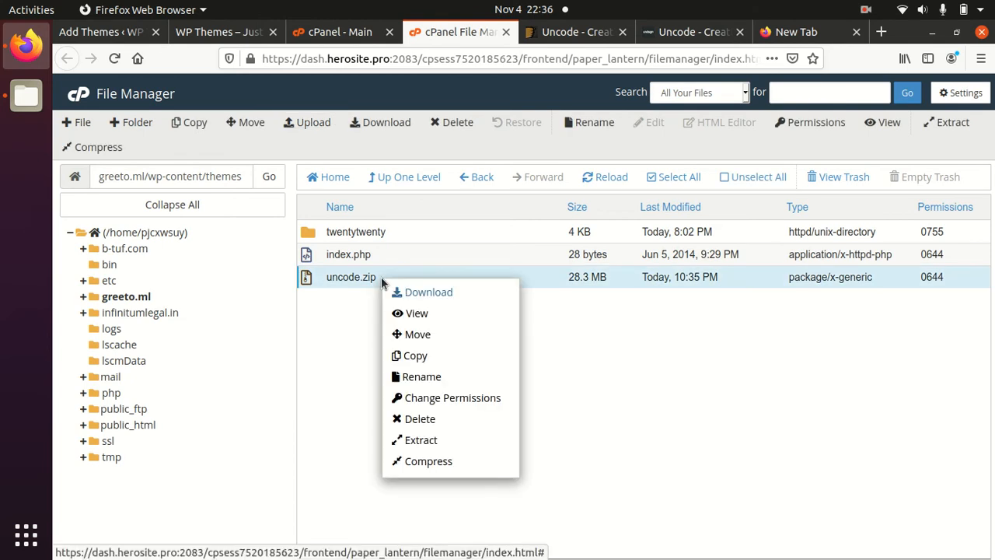
left_click(420, 439)
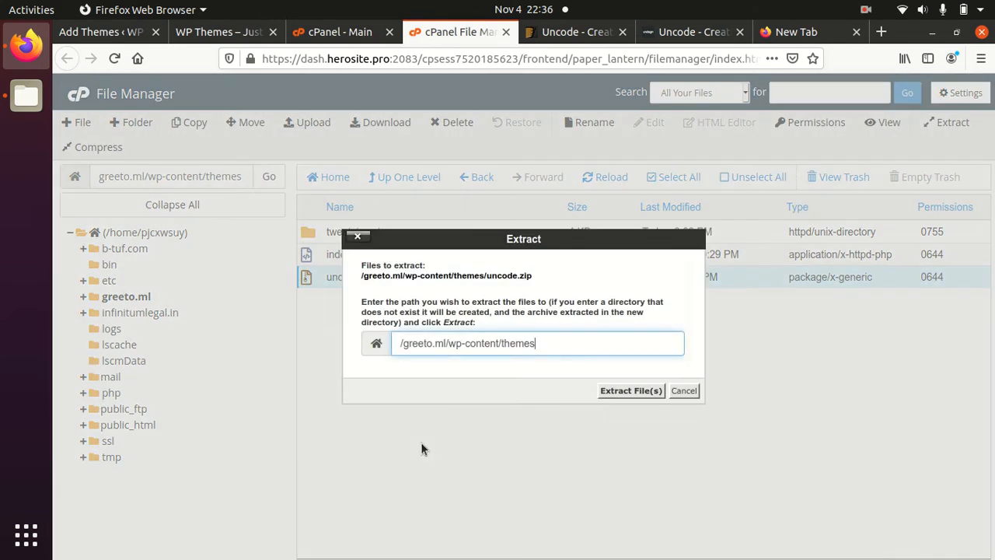
left_click(609, 391)
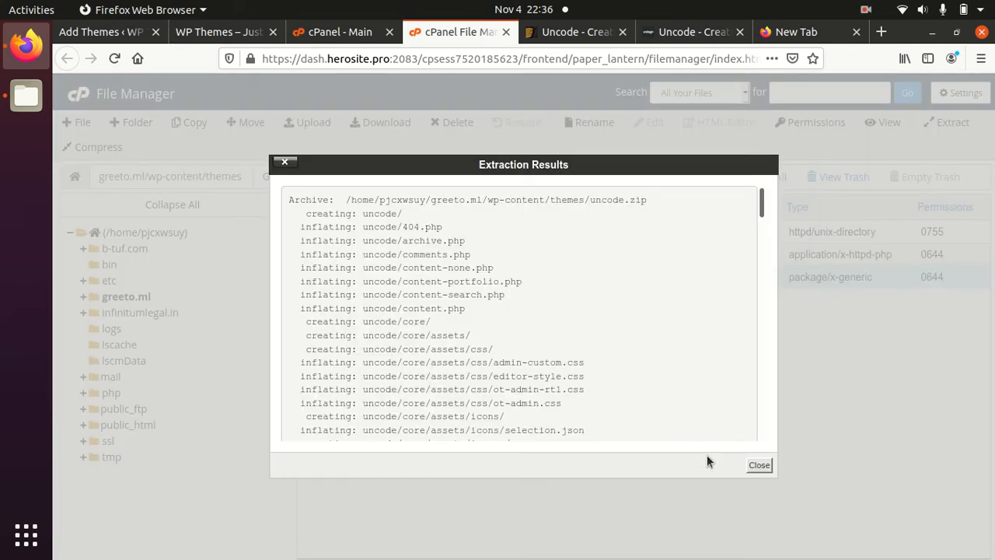
left_click(758, 464)
left_click(602, 179)
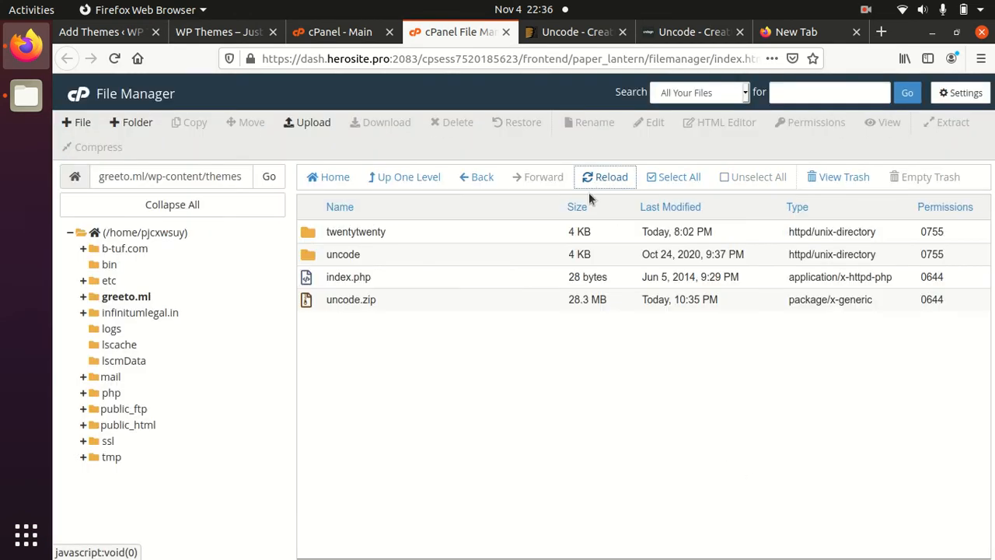
Step: Permanently delete uncode.zip from the themes directory, skipping the trash
left_click_drag(421, 262, 327, 245)
left_click(409, 303)
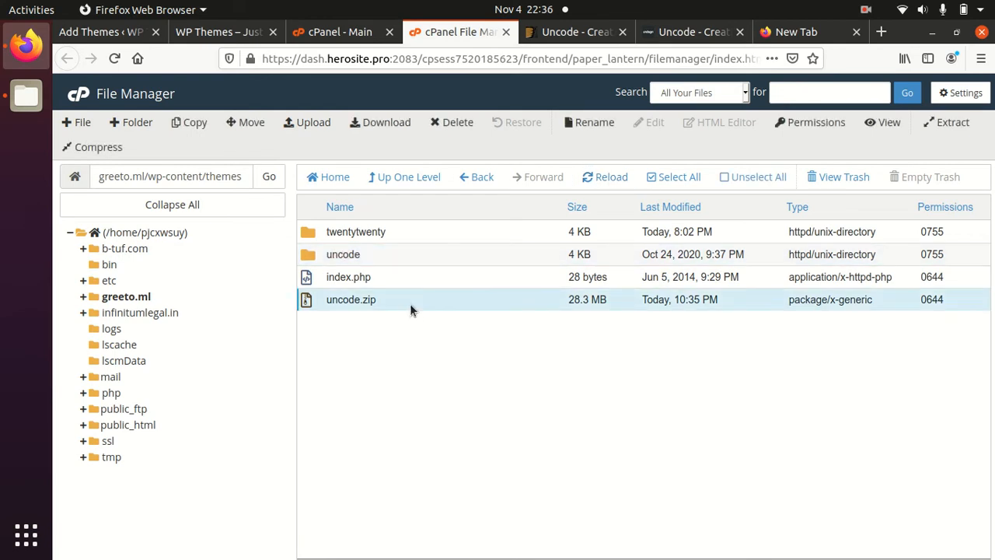
left_click(452, 125)
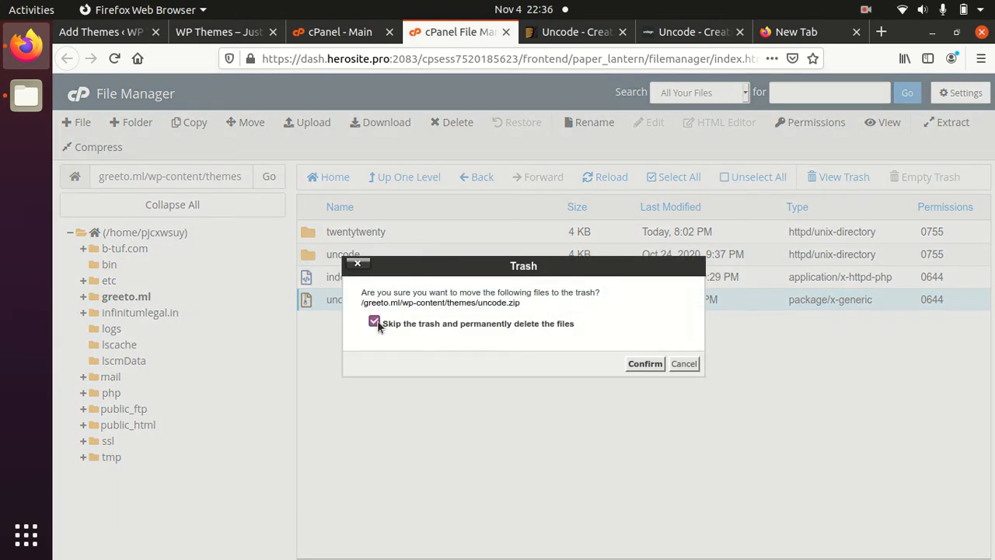
left_click(645, 364)
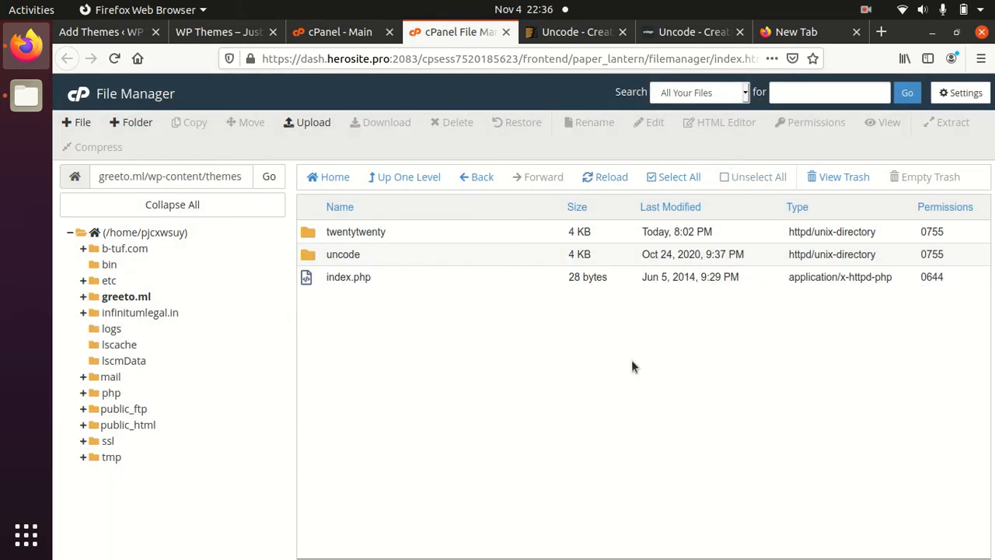
Step: Return to the WordPress dashboard's installed themes, view the details of the Uncode theme and activate it
left_click(99, 33)
left_click(83, 290)
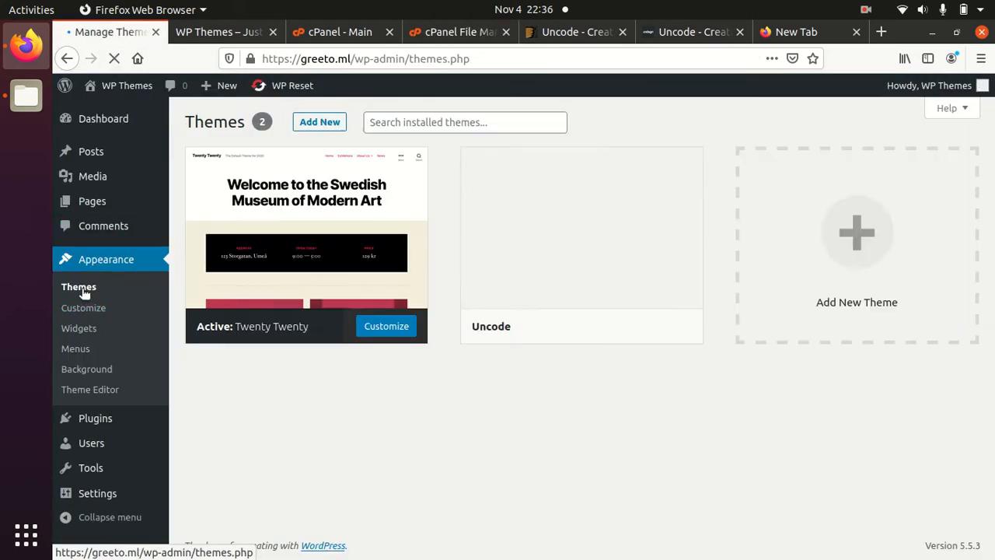
mouse_move(566, 289)
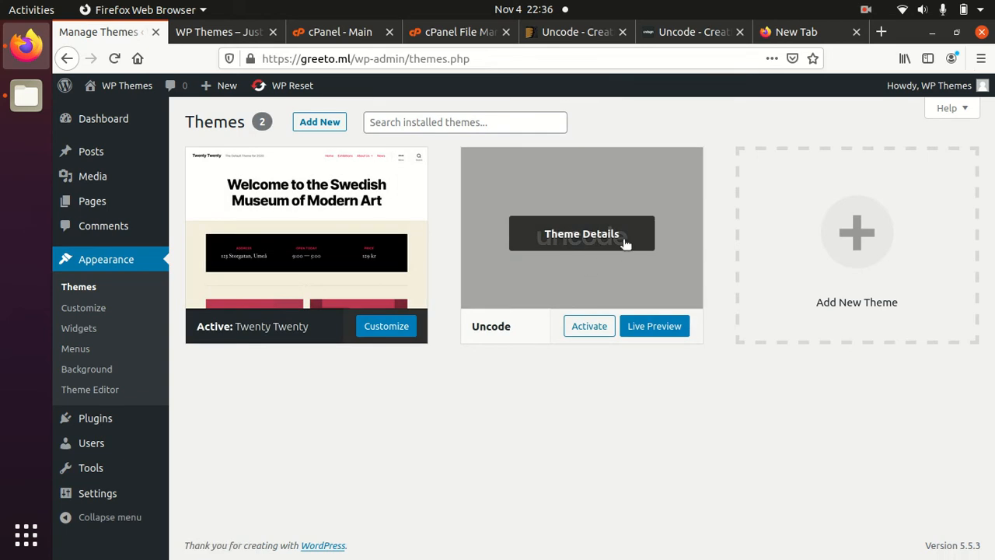
left_click(588, 239)
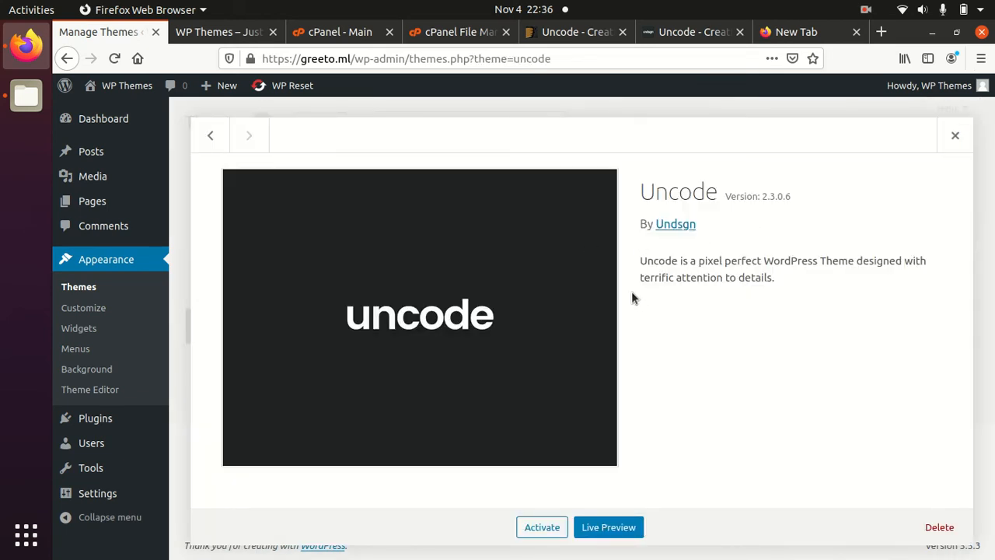
mouse_move(640, 273)
left_mouse_down()
mouse_move(672, 269)
mouse_move(642, 259)
left_mouse_up()
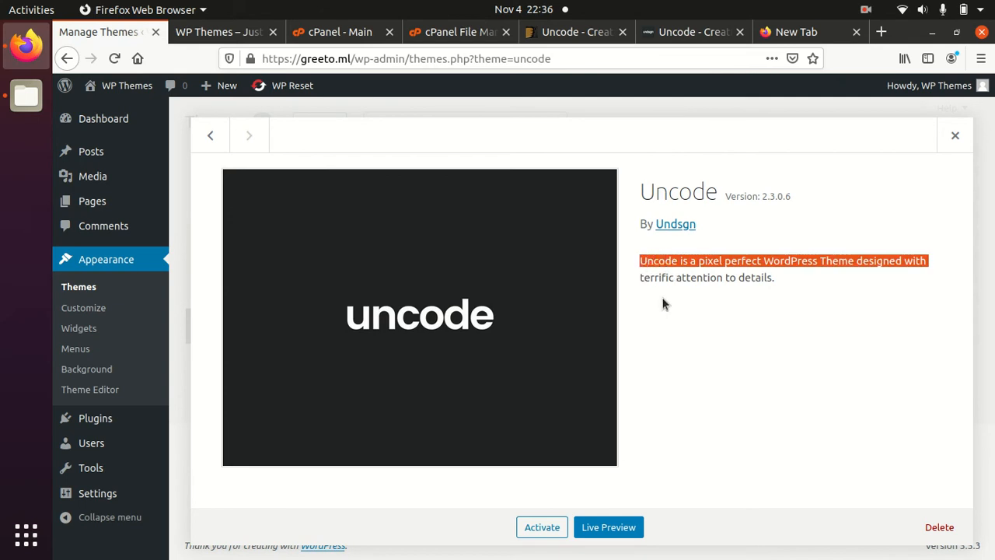
left_click(542, 528)
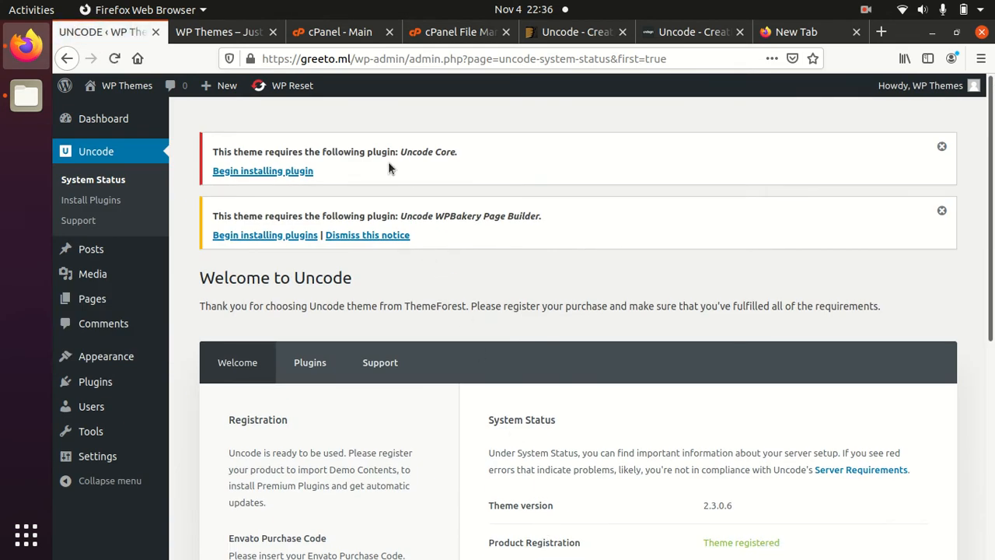
Step: Review the required-plugin notices on the Uncode welcome page and begin the Uncode Core plugin installation
left_click_drag(395, 153, 455, 151)
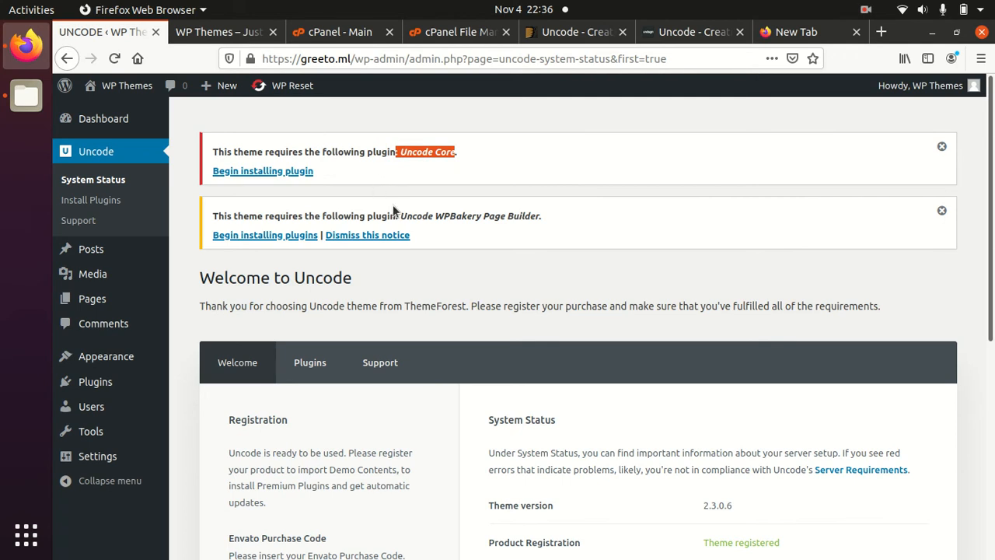
scroll(395, 212, "down", 2)
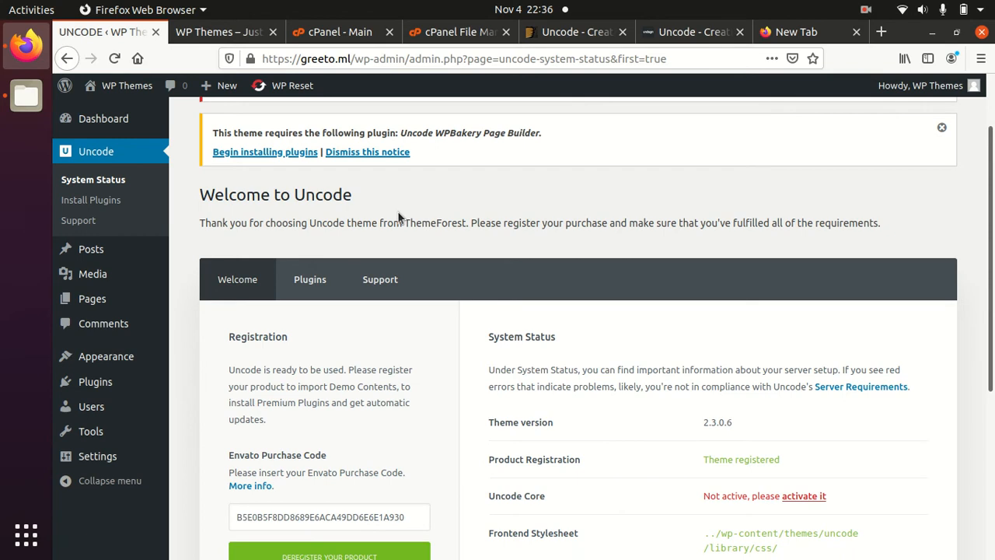
scroll(351, 210, "up", 2)
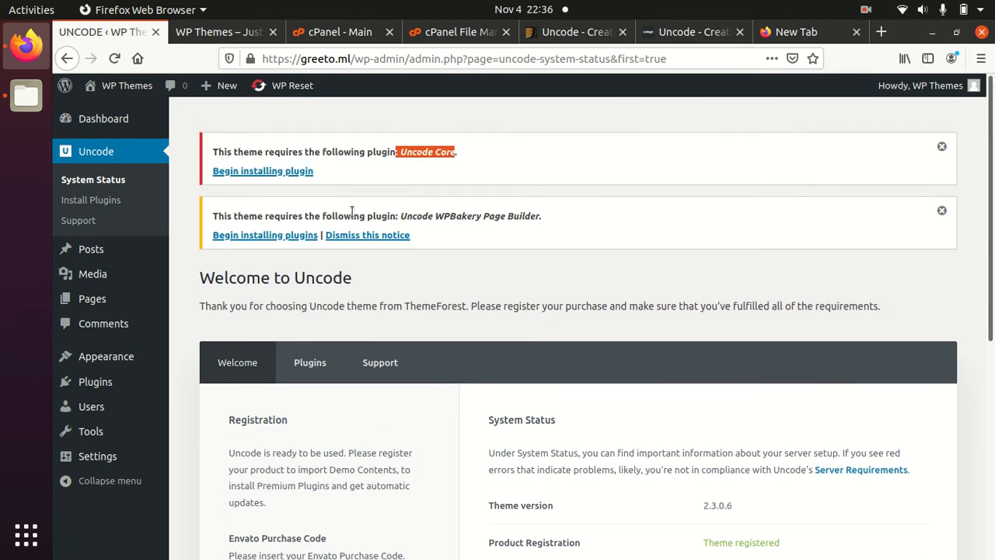
left_click(262, 175)
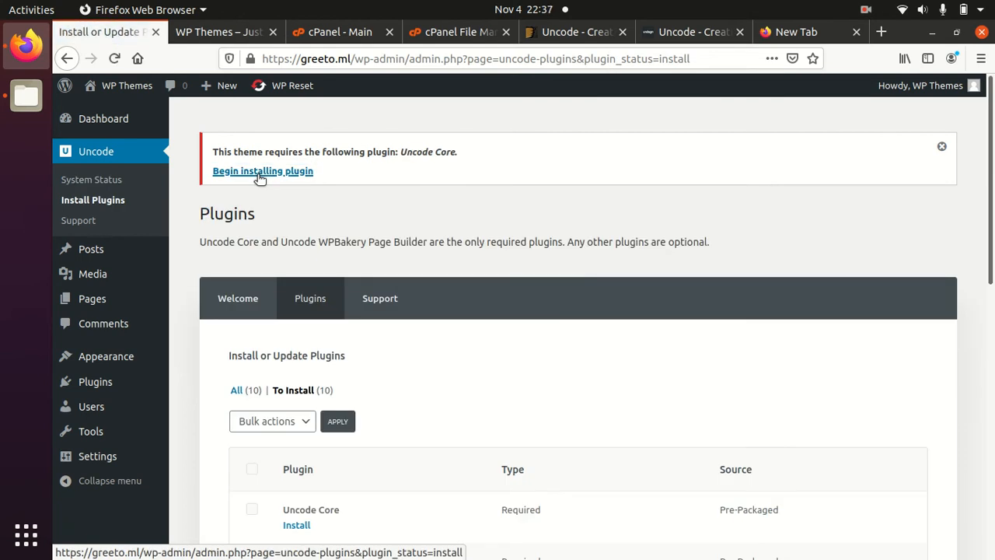
Step: Check the type and source of the two required plugins, install Uncode Core and return to the required plugins installer
scroll(381, 296, "down", 3)
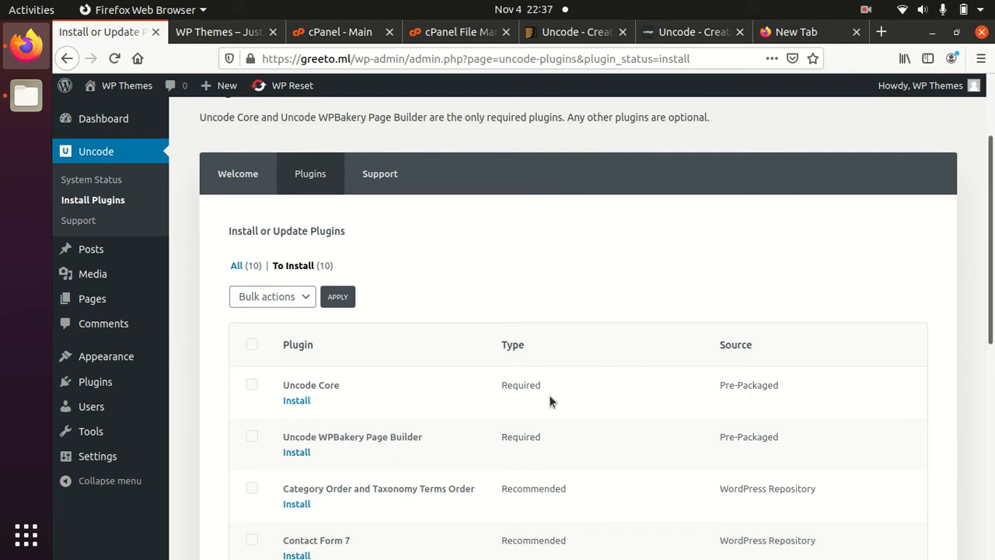
left_click_drag(502, 383, 501, 383)
left_click_drag(779, 384, 710, 391)
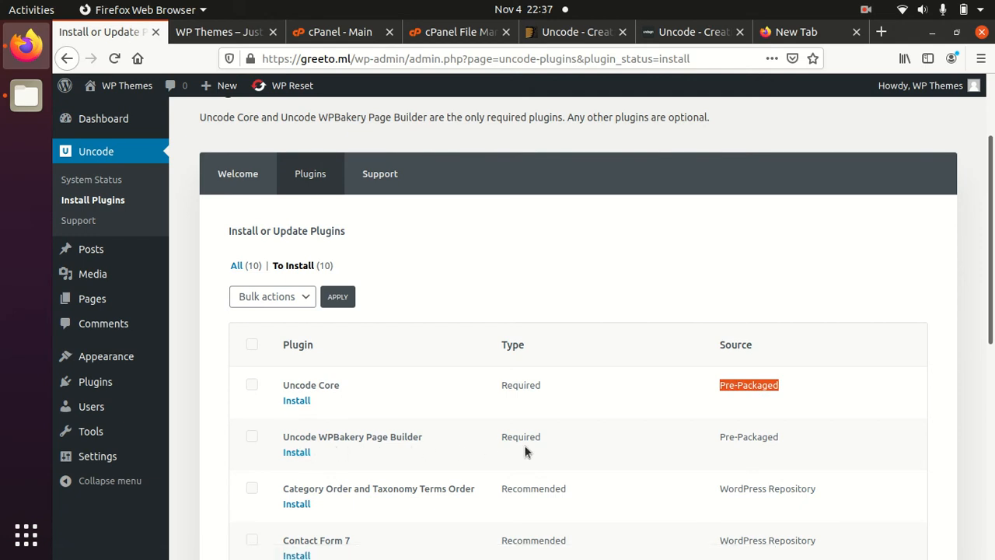
left_click_drag(530, 437, 535, 436)
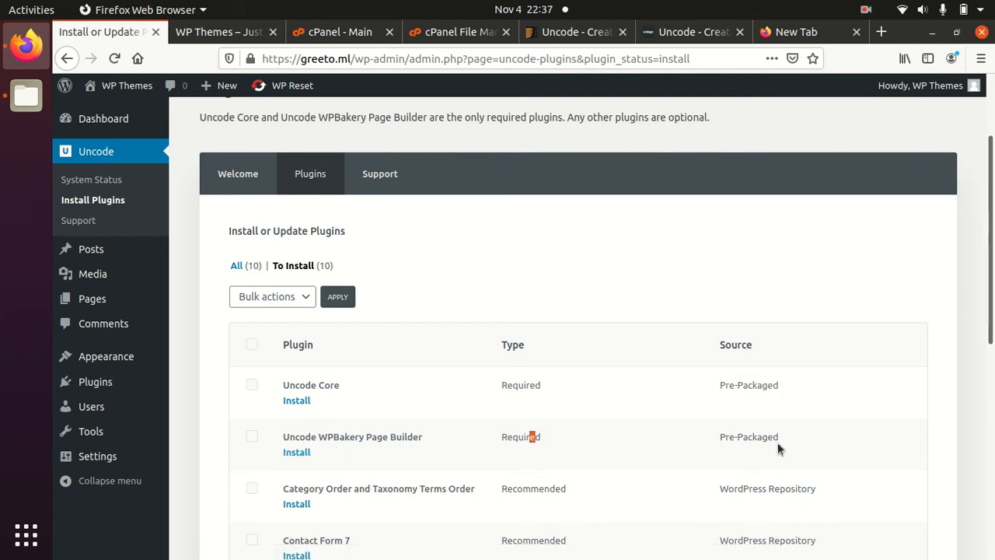
left_click_drag(779, 439, 707, 442)
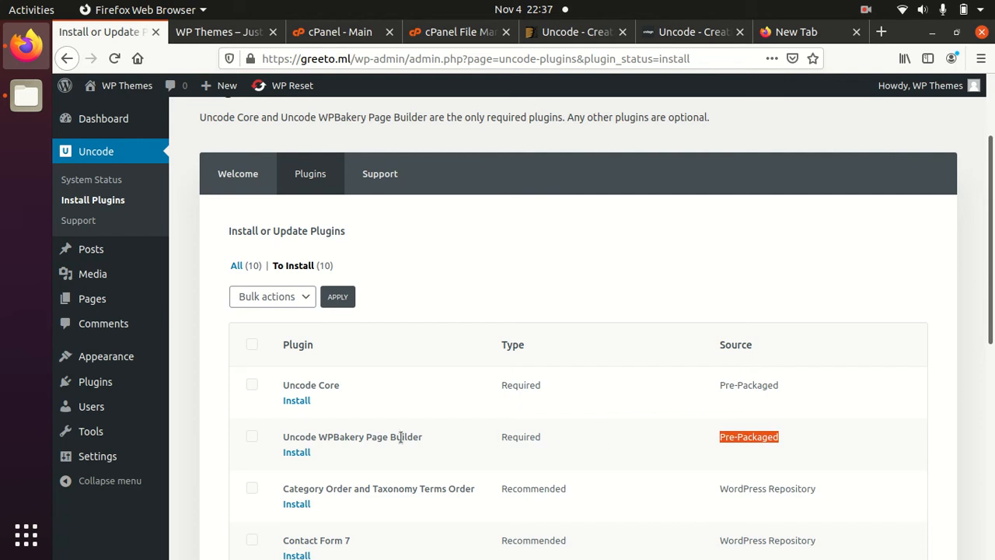
left_click(296, 401)
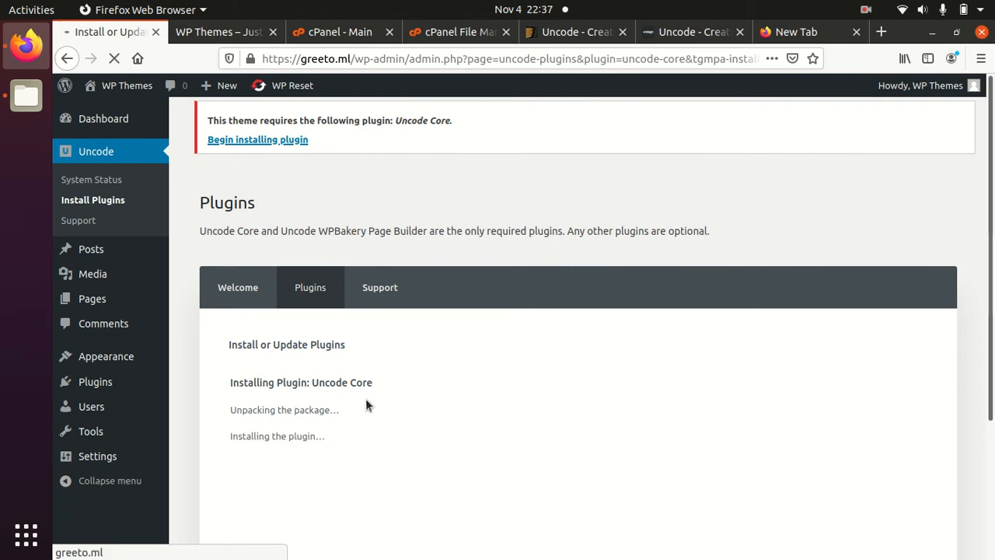
scroll(384, 427, "down", 2)
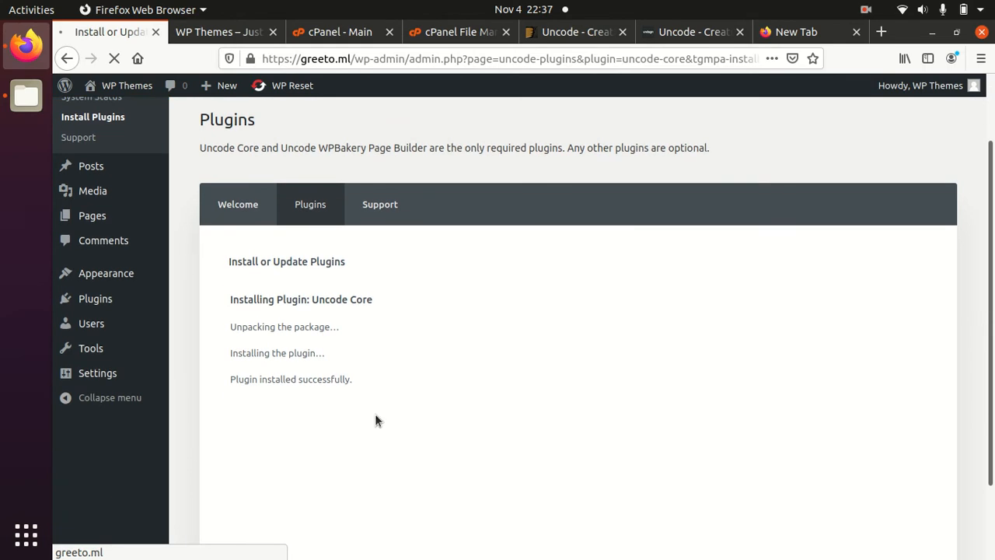
key("XF86AudioMicMute")
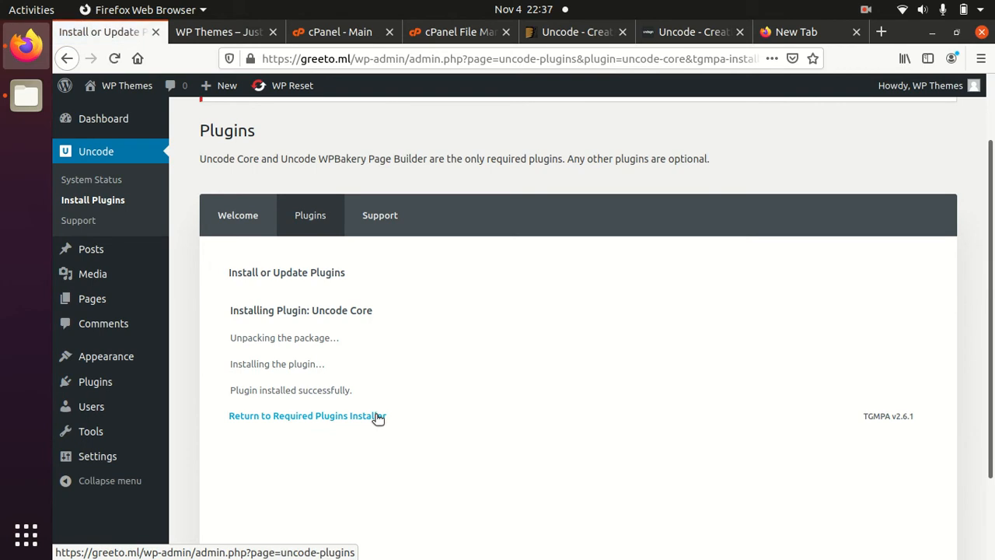
left_click(329, 420)
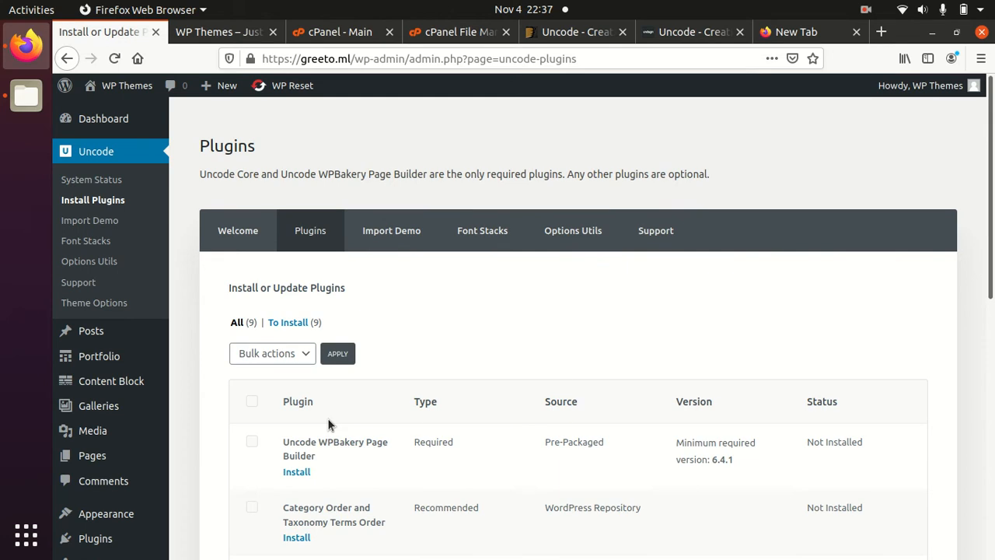
Step: Install the required Uncode WPBakery Page Builder plugin and activate it
key("XF86AudioMicMute")
scroll(328, 423, "down", 1)
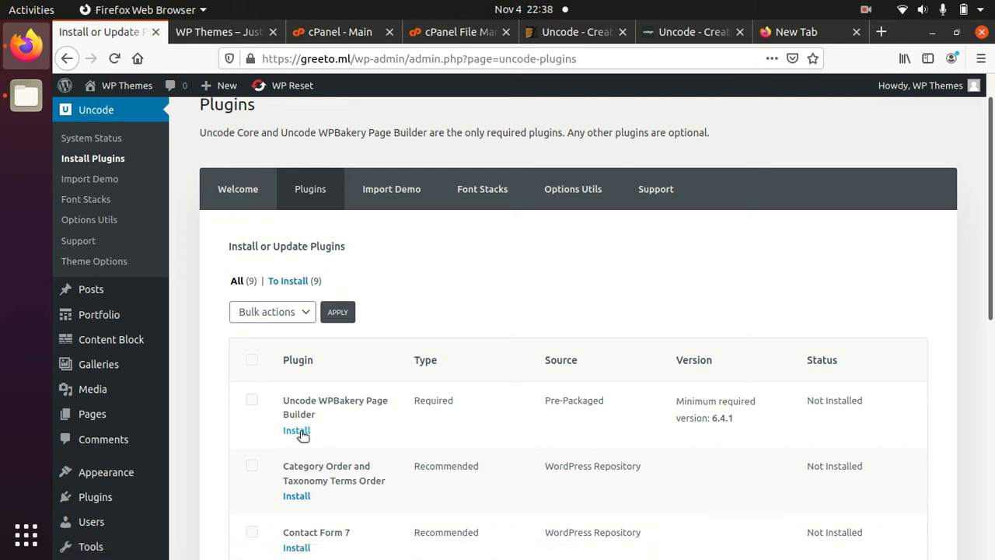
left_click(303, 429)
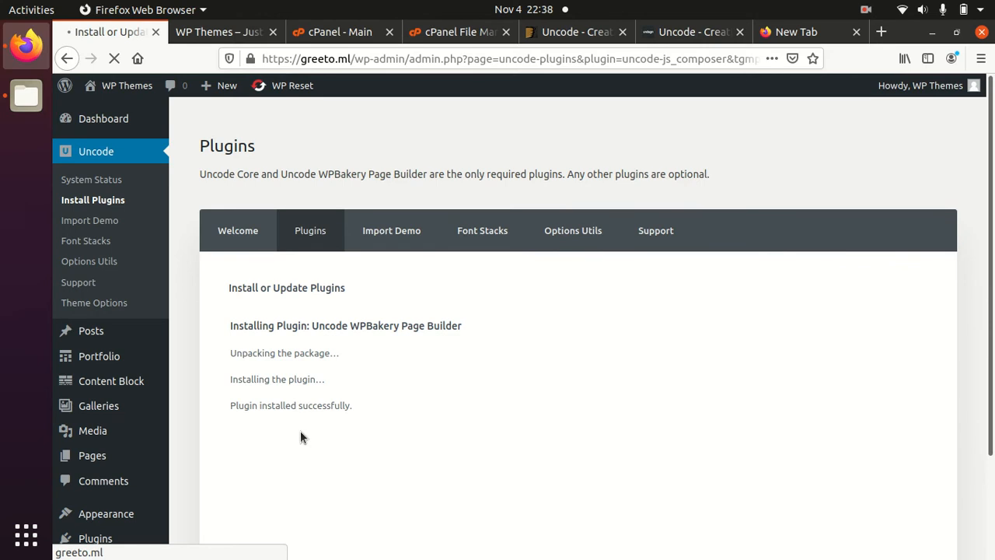
left_click(302, 432)
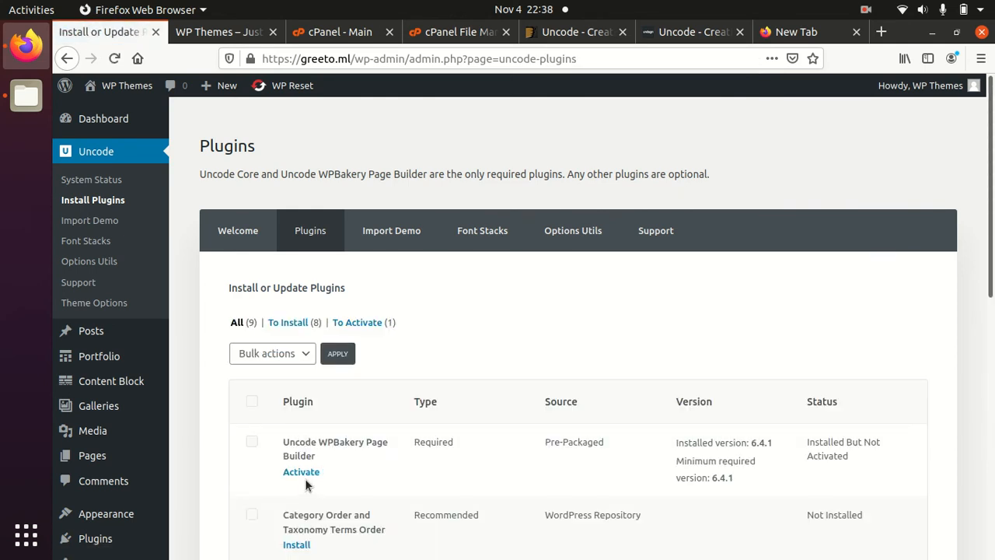
left_click(306, 477)
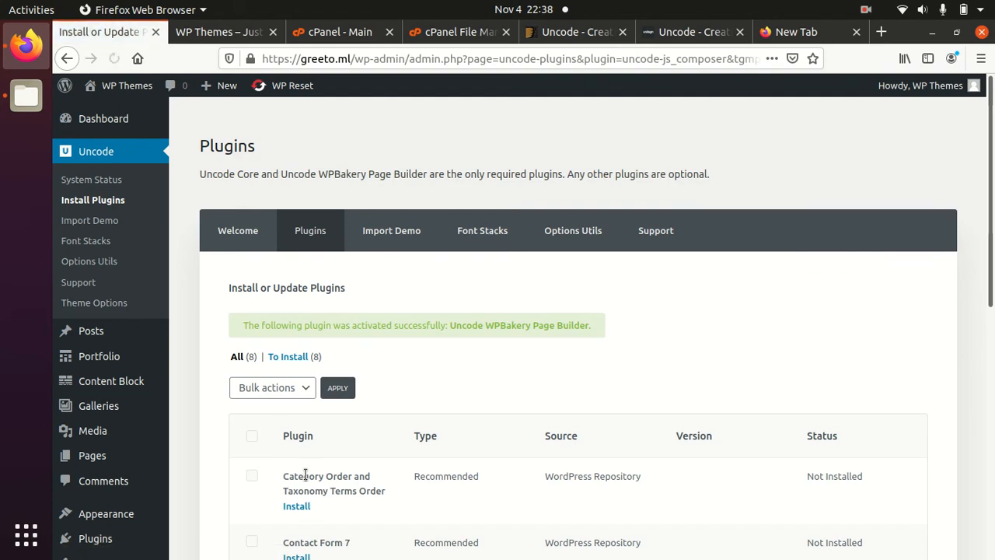
Step: Look through the recommended plugins list, from Category Order and Taxonomy Terms Order down to WooCommerce
scroll(338, 457, "down", 4)
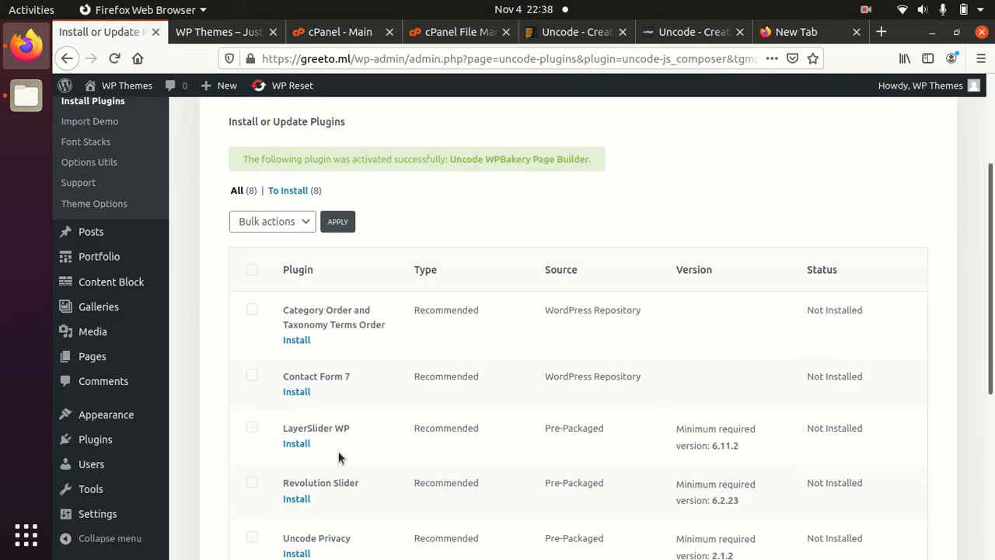
scroll(338, 457, "down", 2)
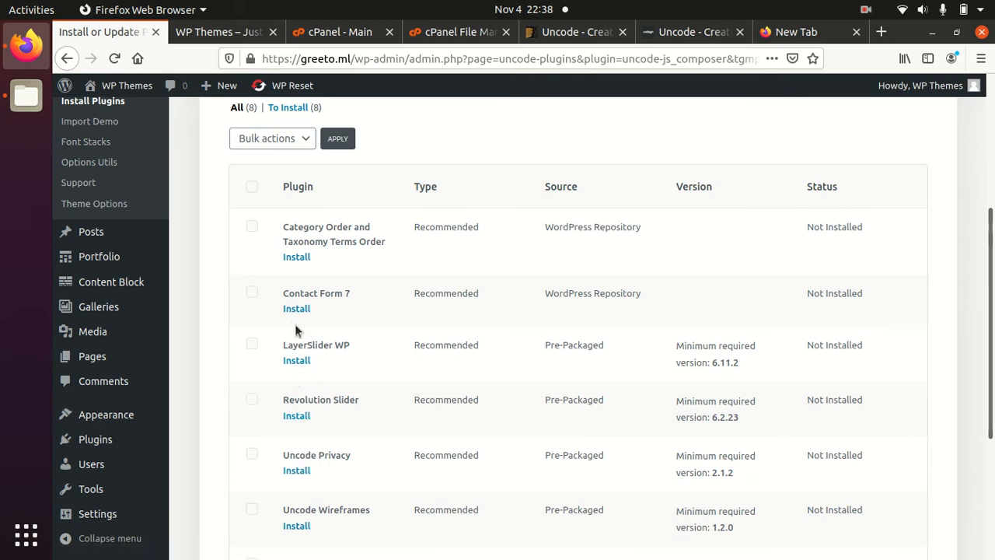
scroll(529, 349, "down", 1)
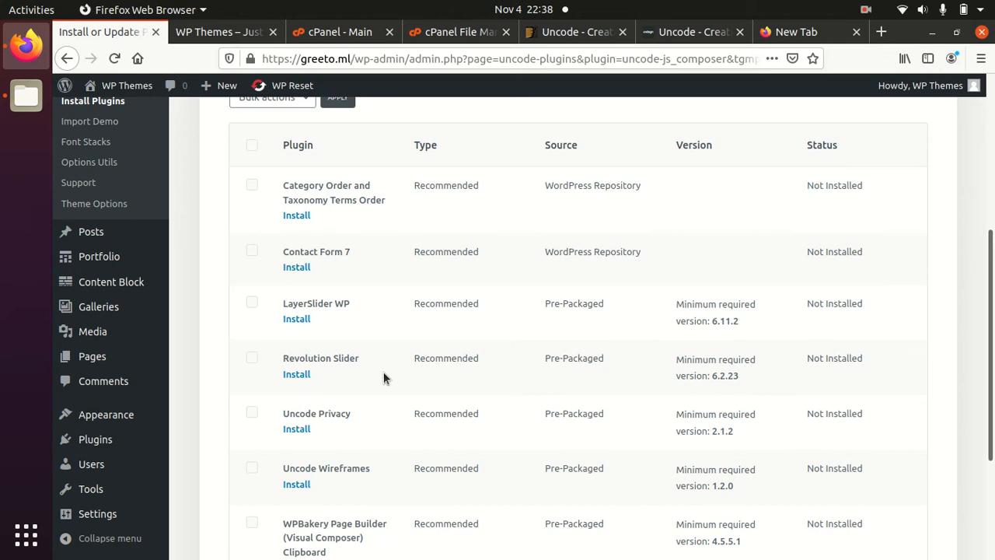
scroll(383, 371, "down", 2)
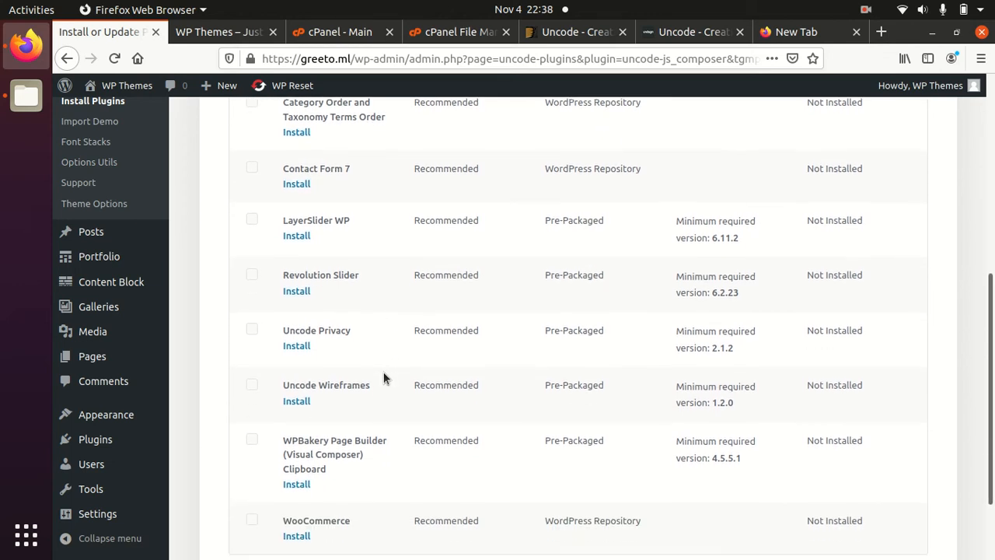
scroll(383, 372, "down", 1)
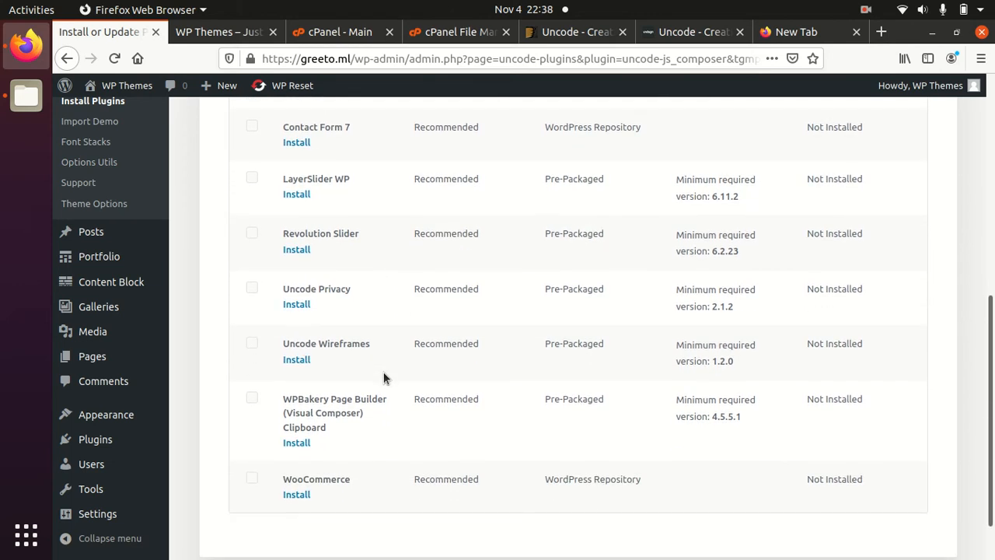
scroll(383, 379, "up", 2)
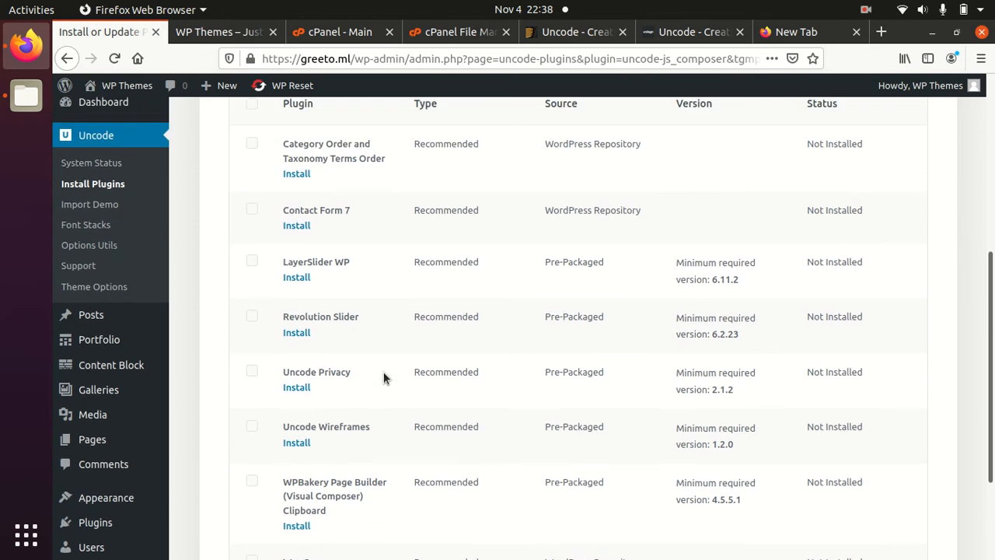
Step: Install the recommended LayerSlider WP and Contact Form 7 plugins, returning to the required plugins installer after each
scroll(383, 378, "up", 2)
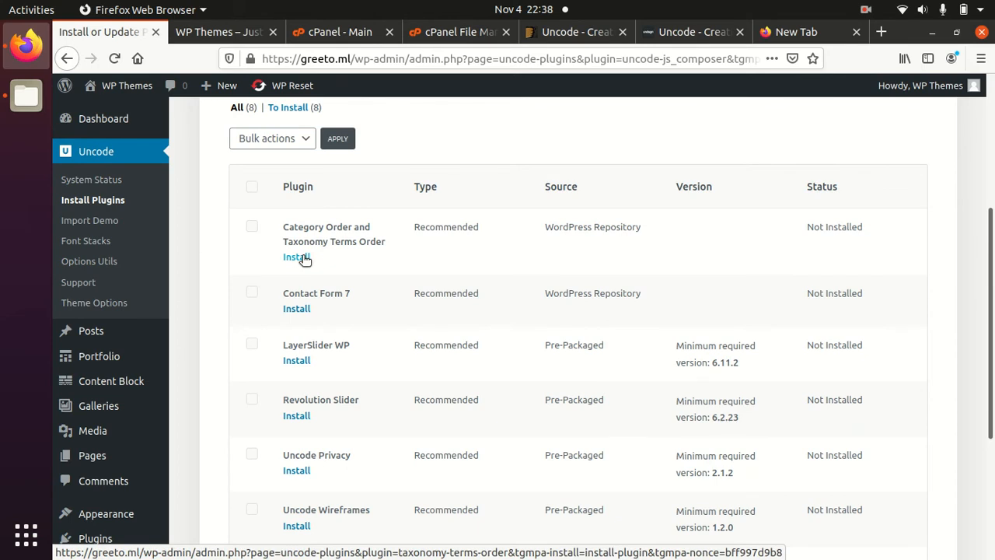
left_click(296, 361)
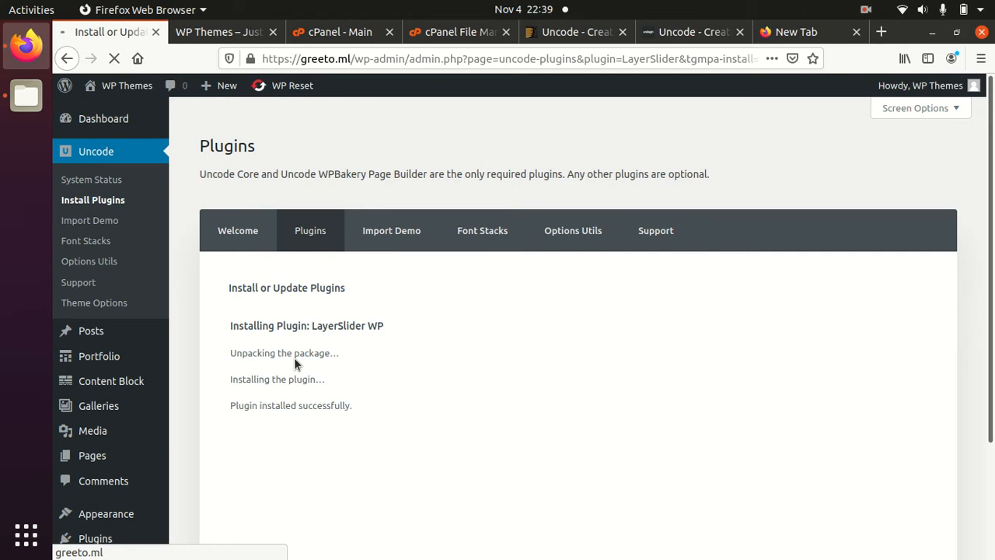
left_click(302, 432)
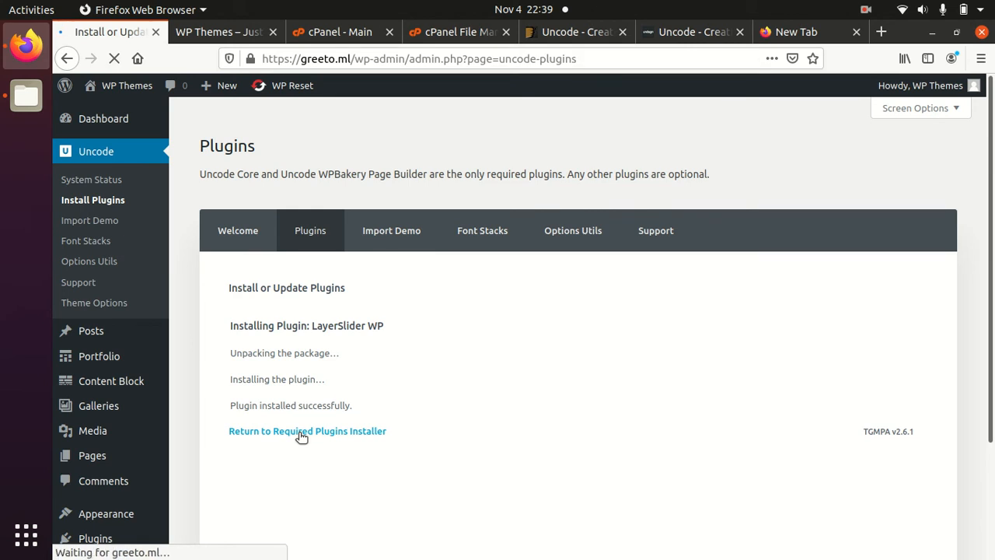
scroll(301, 436, "down", 3)
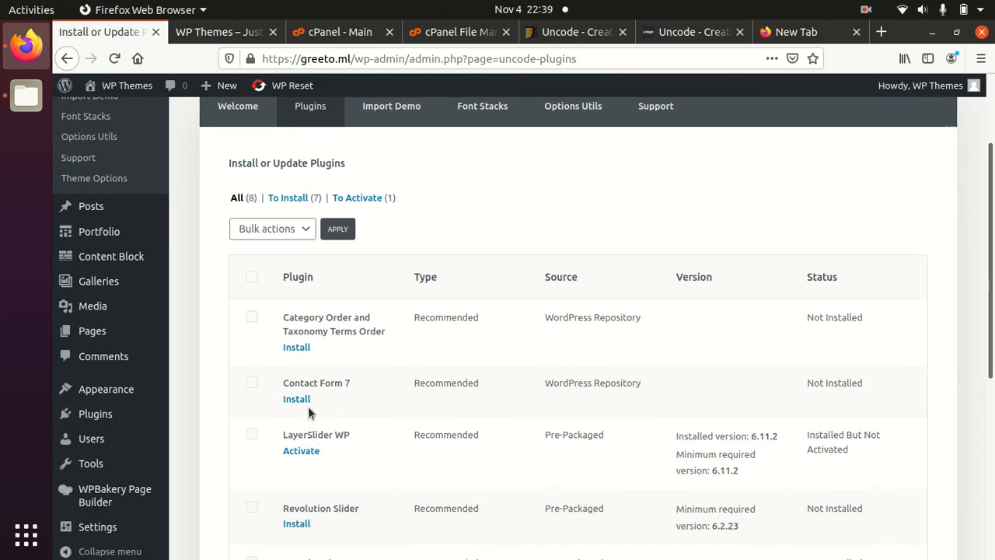
left_click(297, 400)
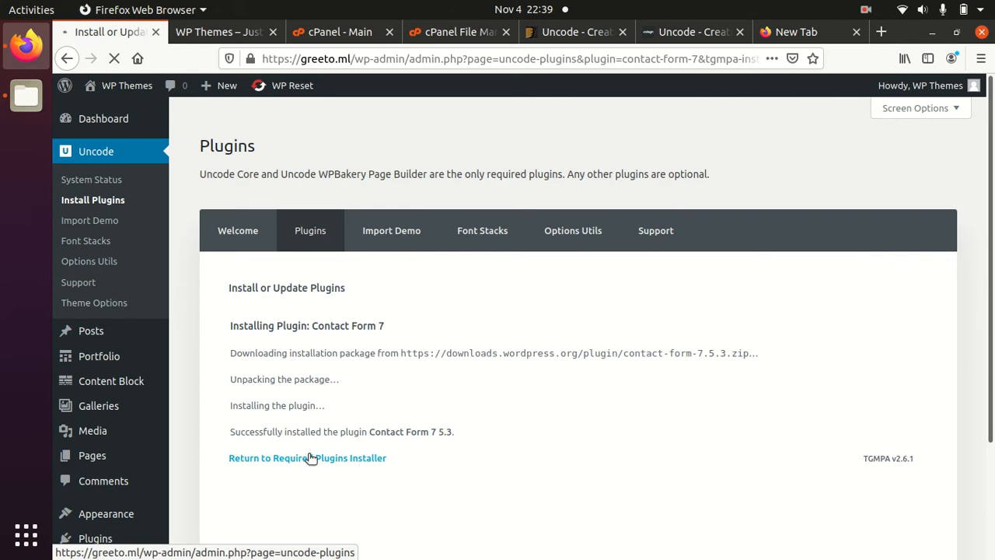
left_click(310, 458)
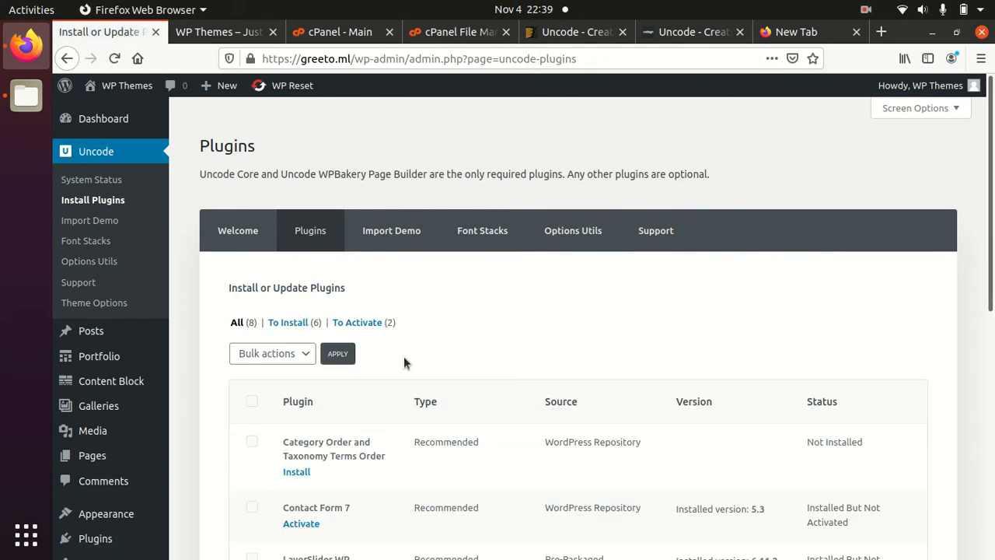
Step: Install the Category Order and Taxonomy Terms Order plugin and activate it from the required plugins installer
scroll(388, 365, "down", 2)
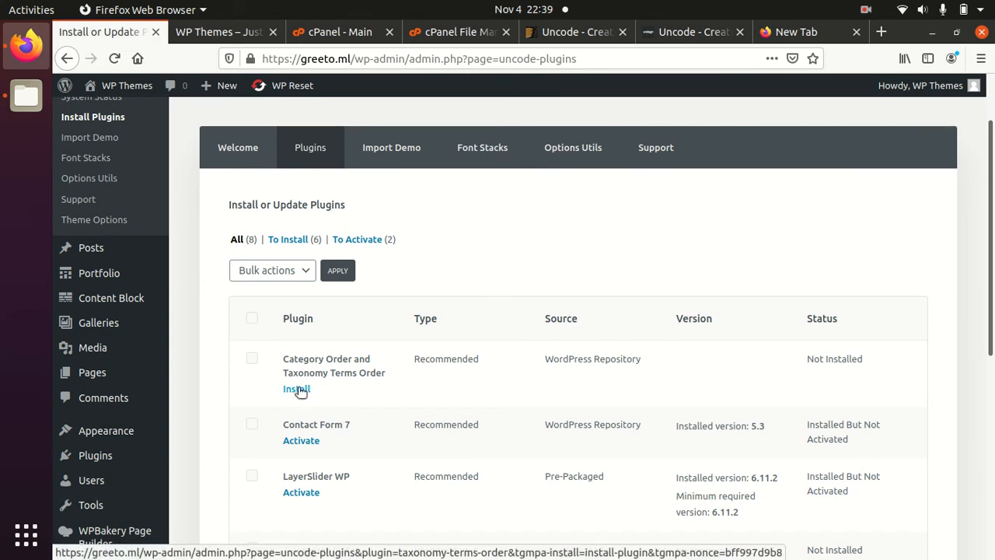
left_click(299, 390)
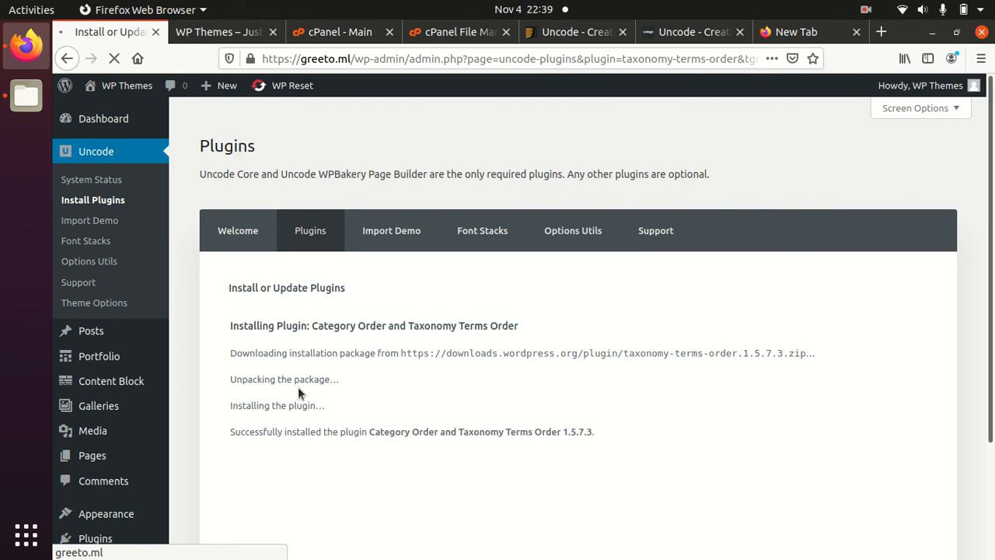
left_click(290, 458)
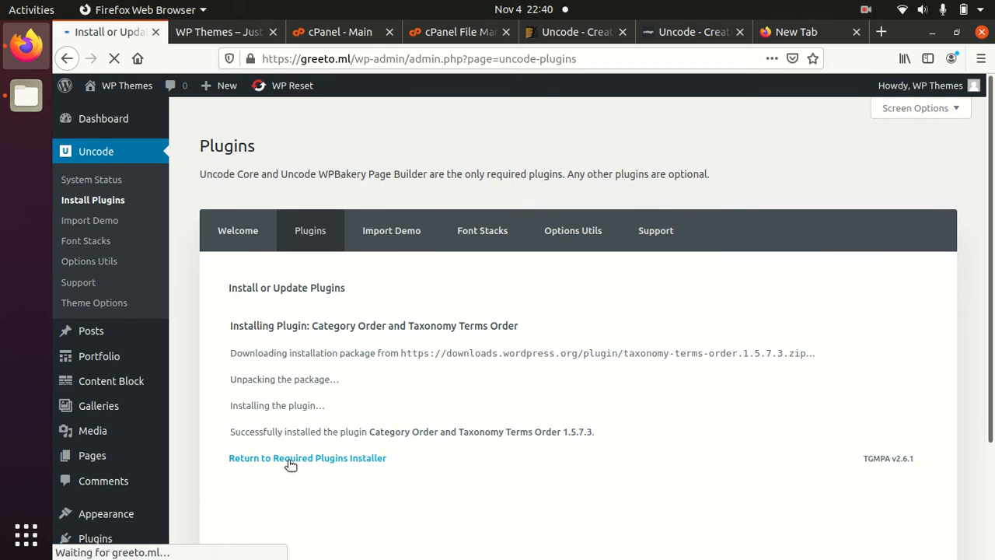
left_click(302, 471)
Step: Activate the installed Contact Form 7 and LayerSlider WP plugins
scroll(325, 472, "down", 1)
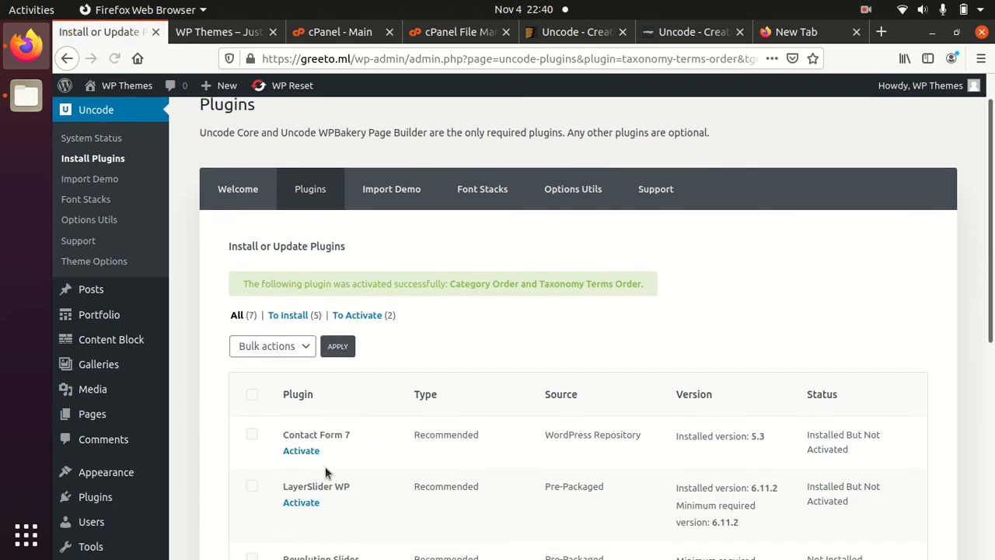
left_click(303, 450)
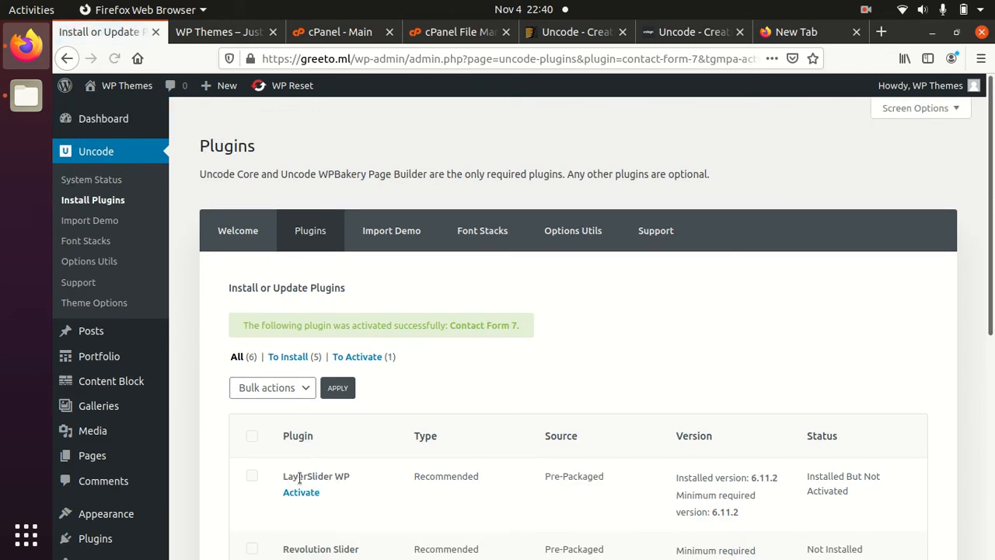
left_click(296, 491)
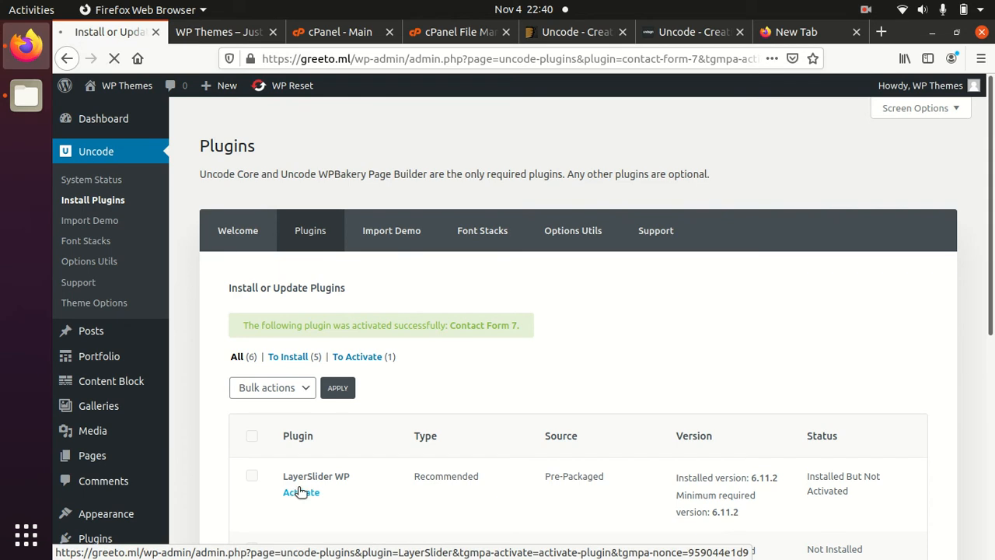
Step: Try to install the recommended Revolution Slider plugin and return to the required plugins installer
scroll(375, 477, "down", 2)
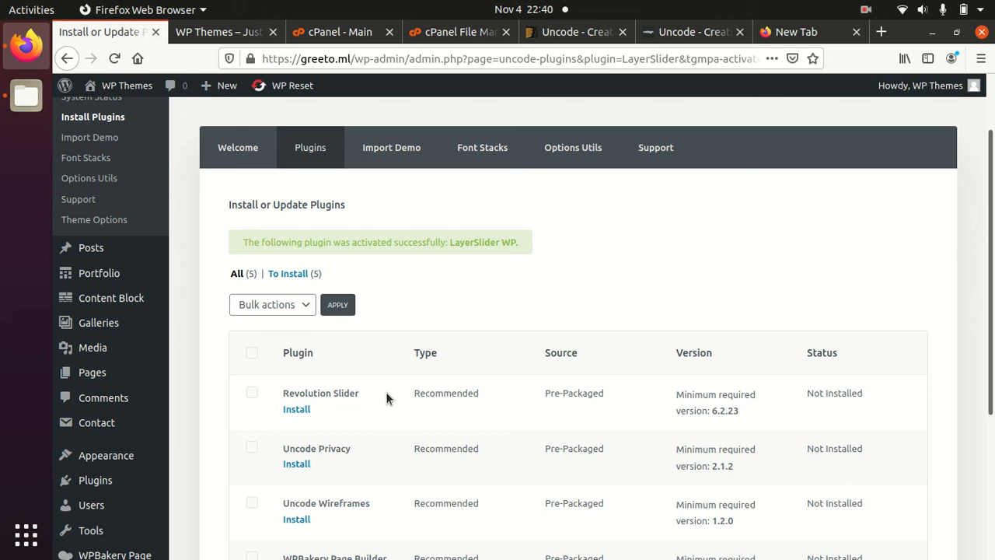
left_click(296, 410)
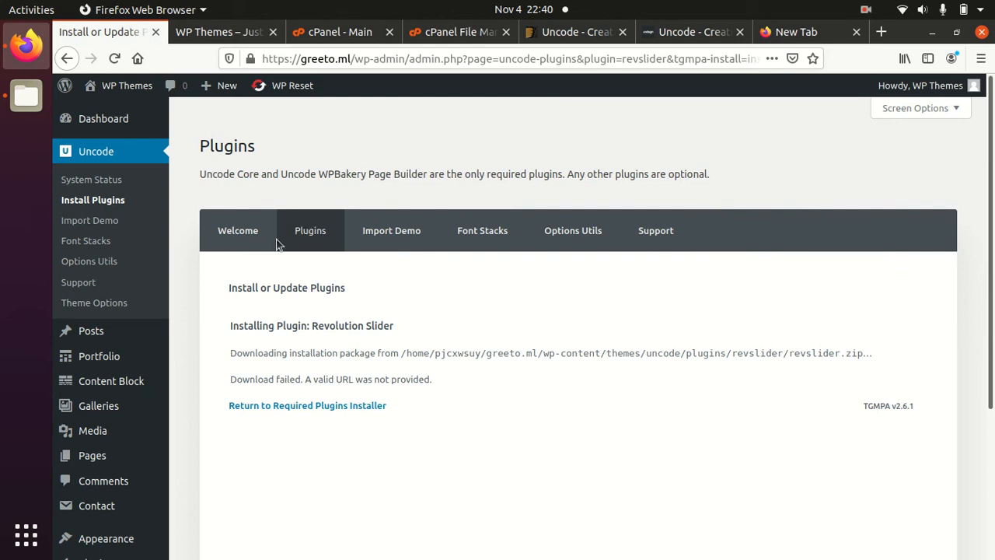
left_click(283, 405)
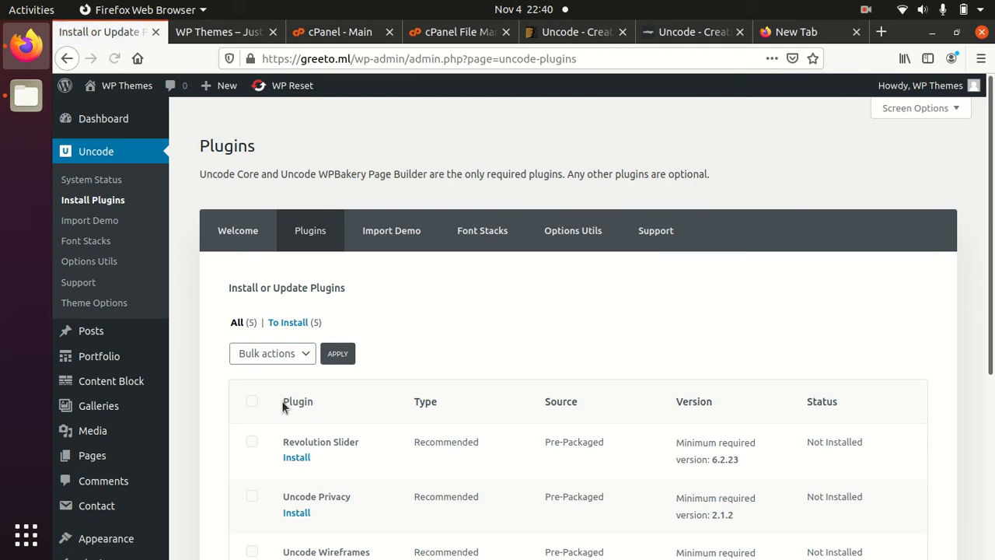
Step: Install the recommended Uncode Wireframes plugin and activate it
scroll(332, 413, "down", 3)
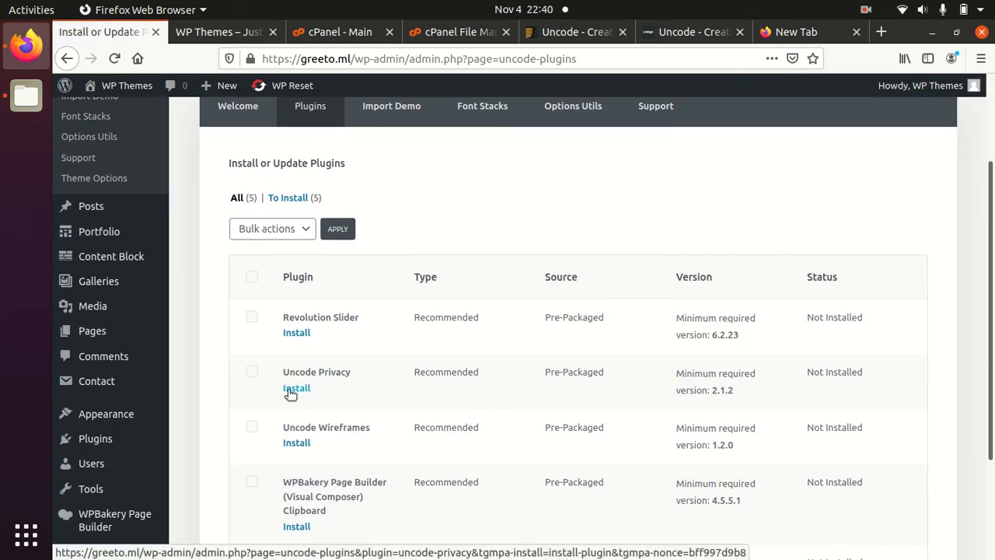
left_click(297, 443)
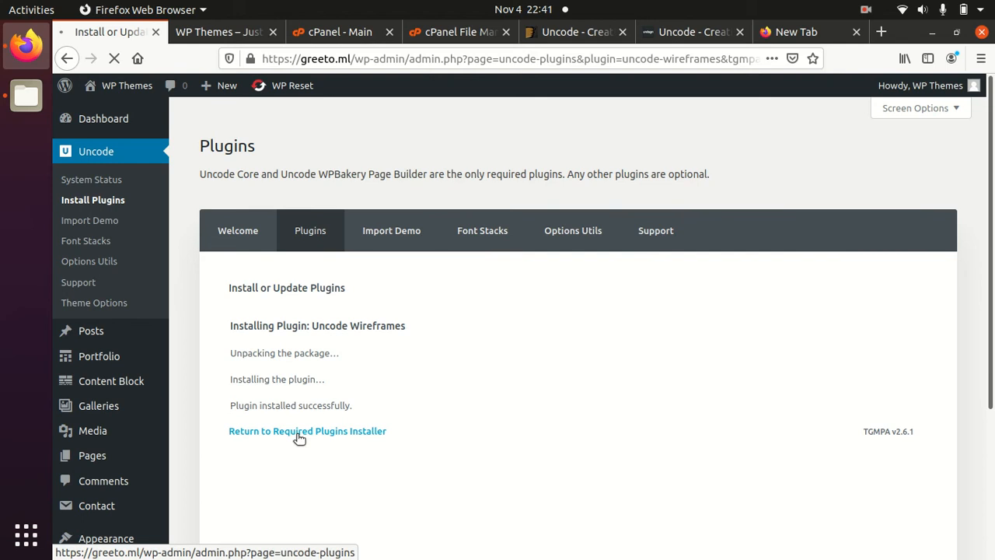
left_click(299, 436)
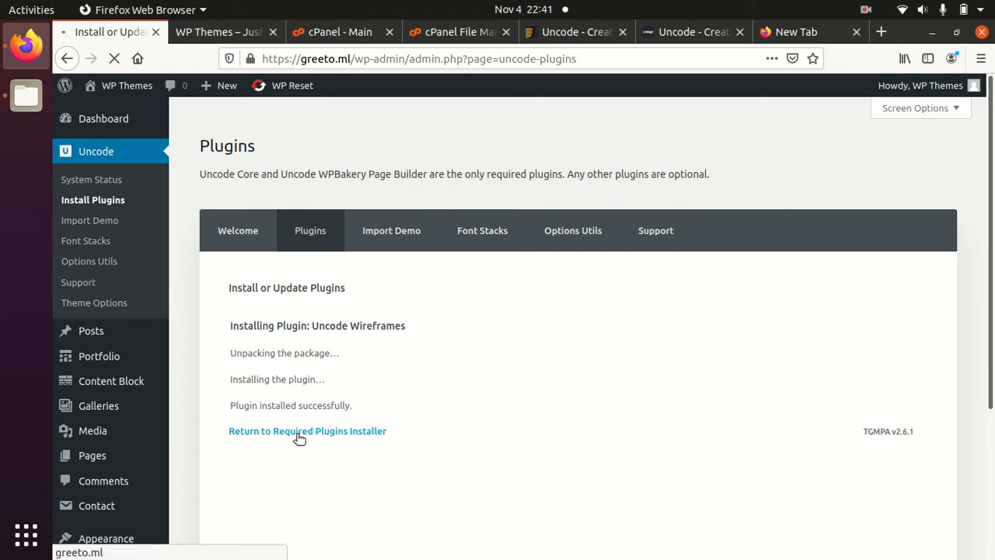
scroll(320, 457, "down", 3)
scroll(326, 466, "down", 1)
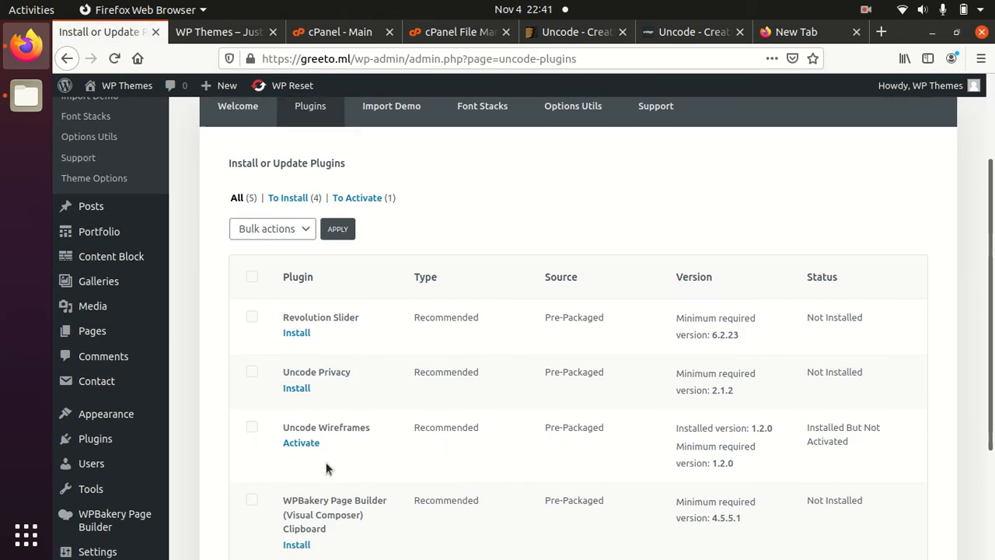
scroll(284, 446, "down", 2)
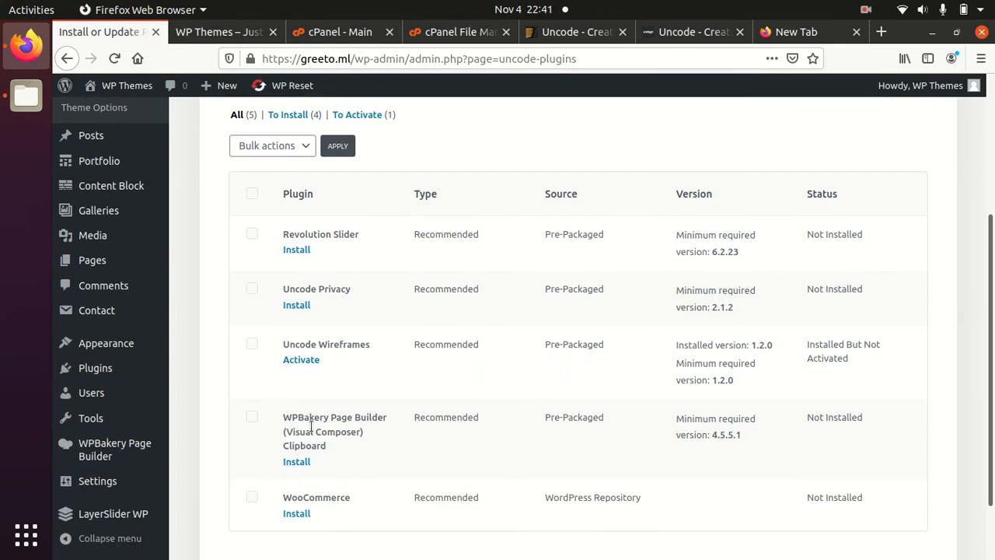
left_click(303, 360)
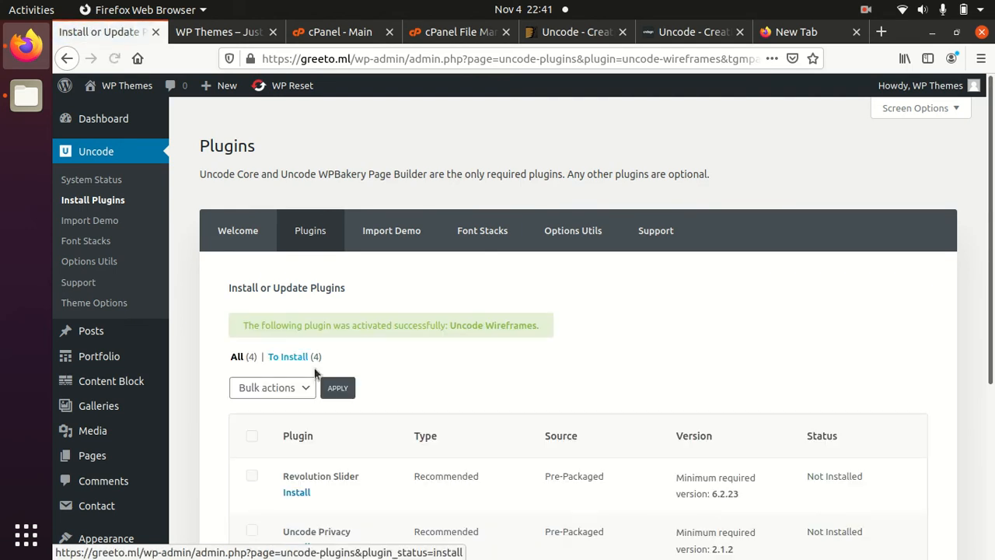
Step: Look over the remaining recommended plugins and open Uncode's Import Demo page to view its import options
scroll(401, 412, "down", 3)
scroll(403, 408, "down", 2)
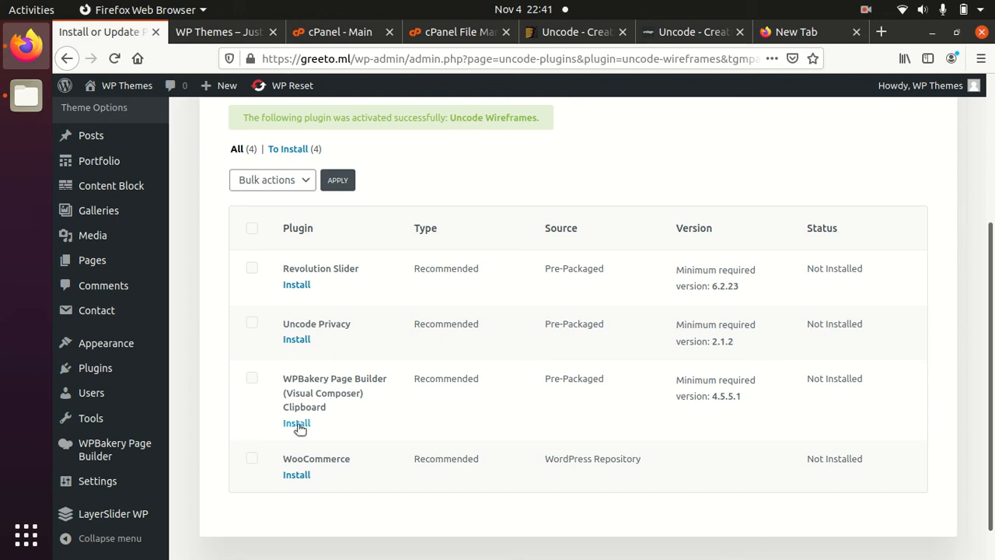
scroll(317, 404, "up", 5)
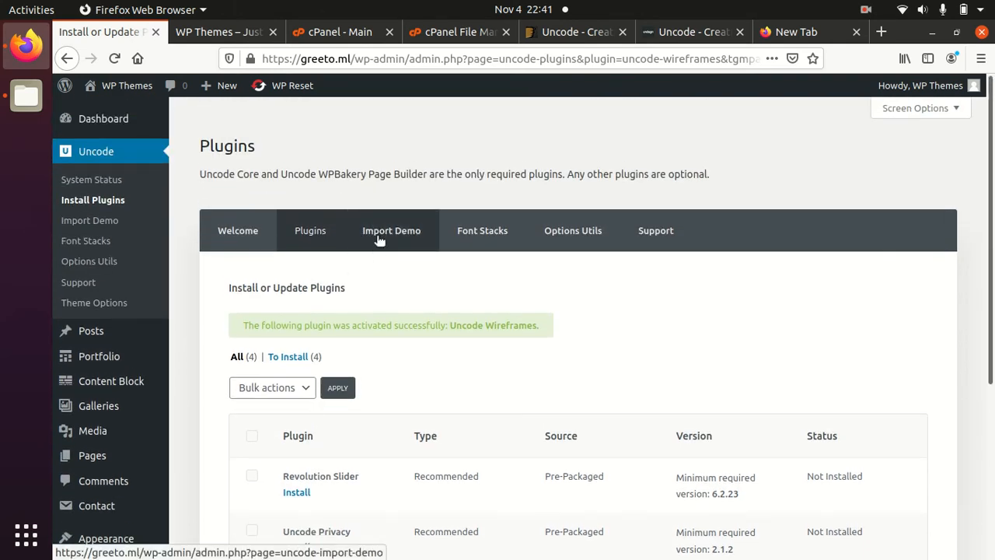
left_click(377, 240)
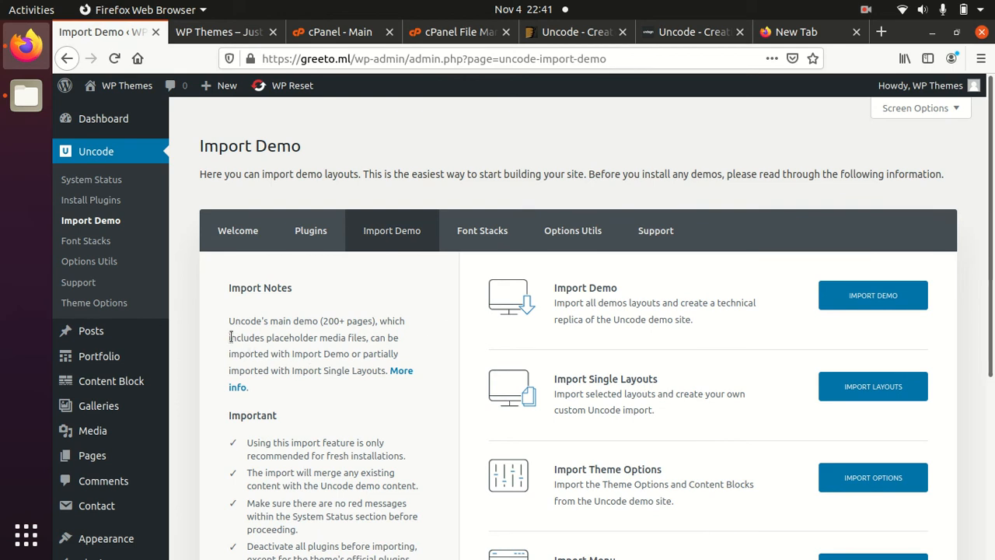
scroll(240, 325, "down", 1)
key("XF86AudioMicMute")
key("XF86AudioMicMute")
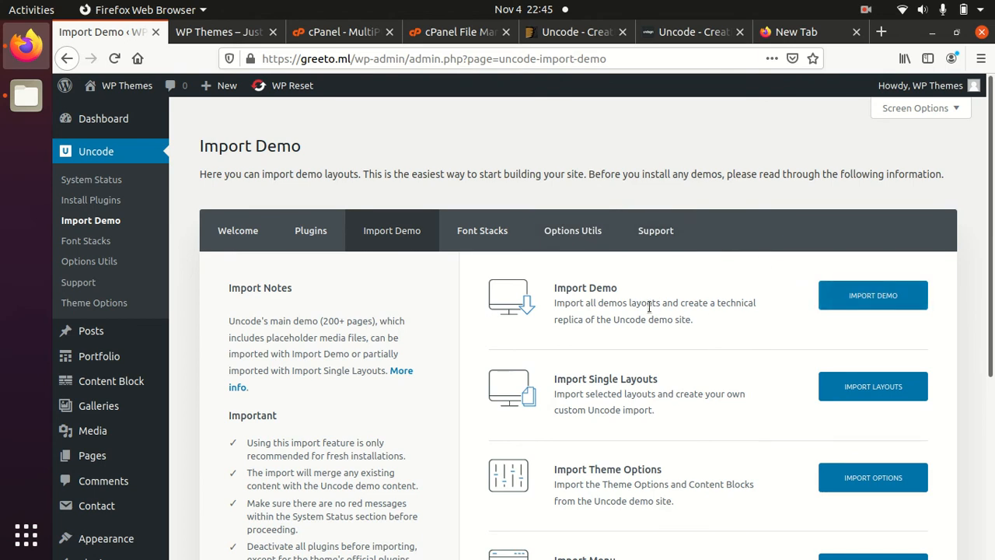
Step: Read the description of the full demo import and the important notes in its confirmation dialog, closing the dialog without importing
left_click_drag(557, 300, 748, 302)
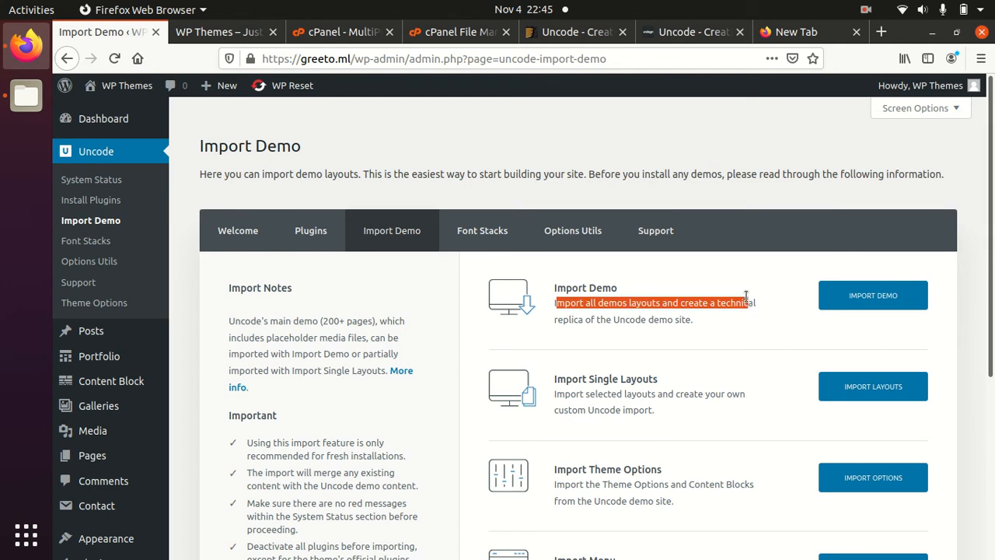
left_click(860, 300)
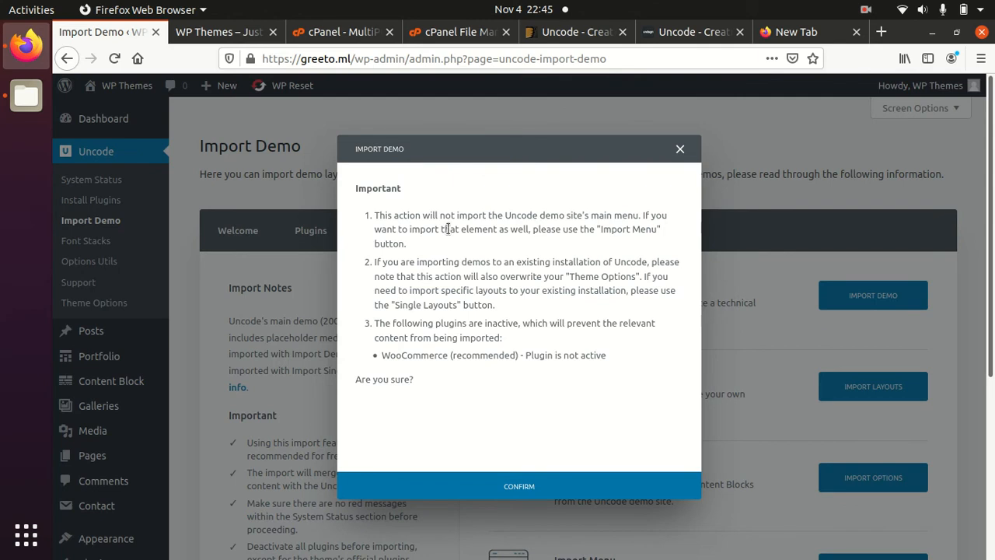
left_click_drag(456, 216, 588, 228)
left_click(566, 240)
left_click_drag(456, 278, 486, 277)
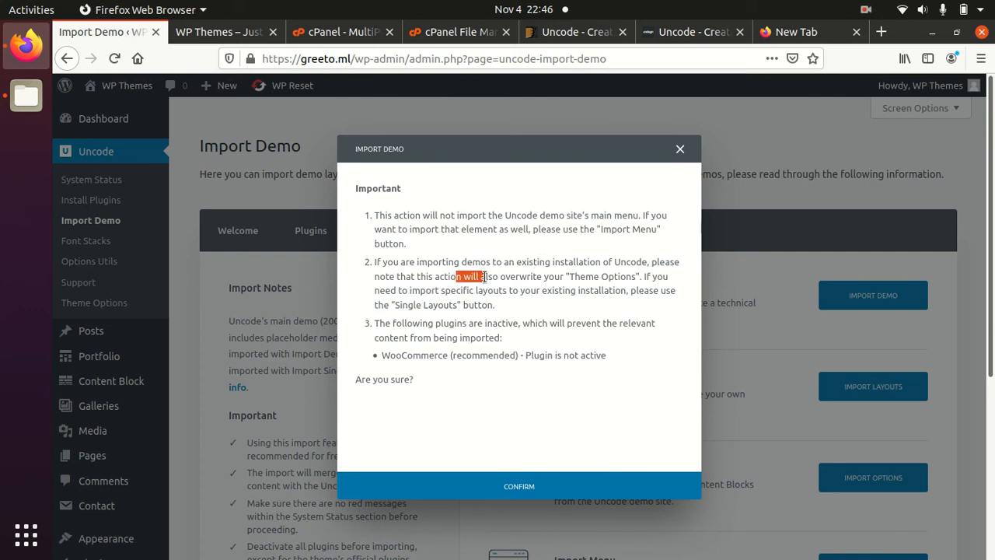
left_click(514, 307)
left_click_drag(420, 323, 430, 324)
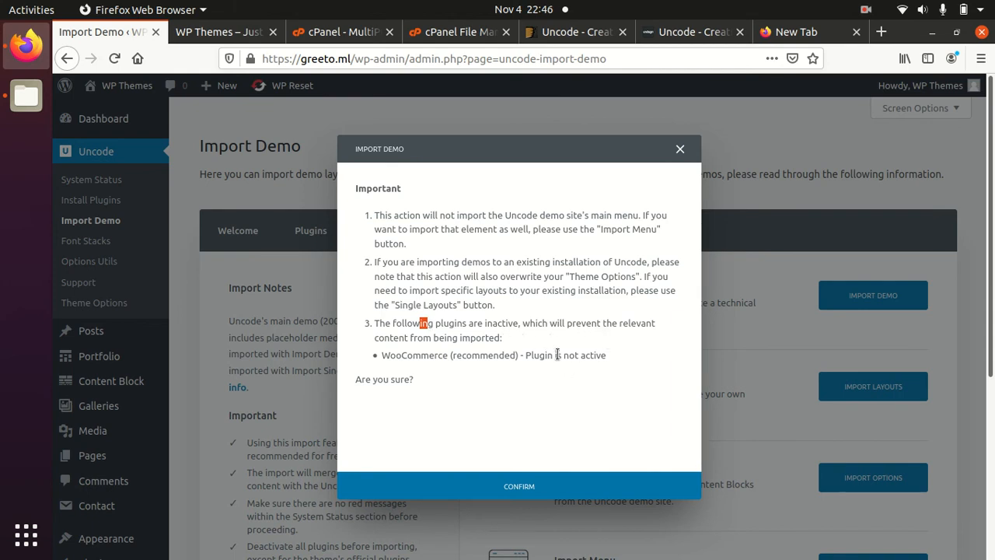
left_click_drag(382, 355, 610, 353)
left_click(680, 150)
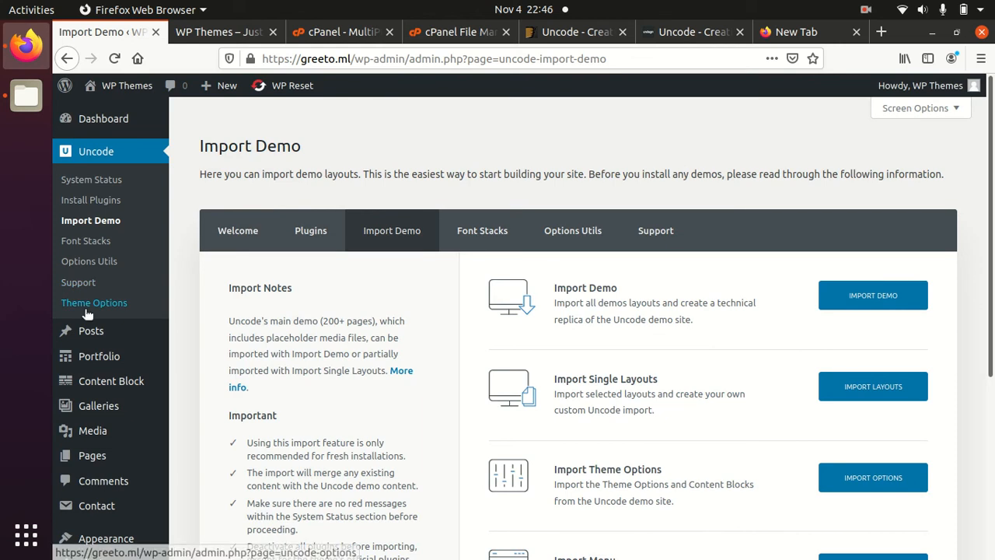
Step: Return to the Uncode plugins list, install the recommended WooCommerce plugin and activate it
left_click(313, 232)
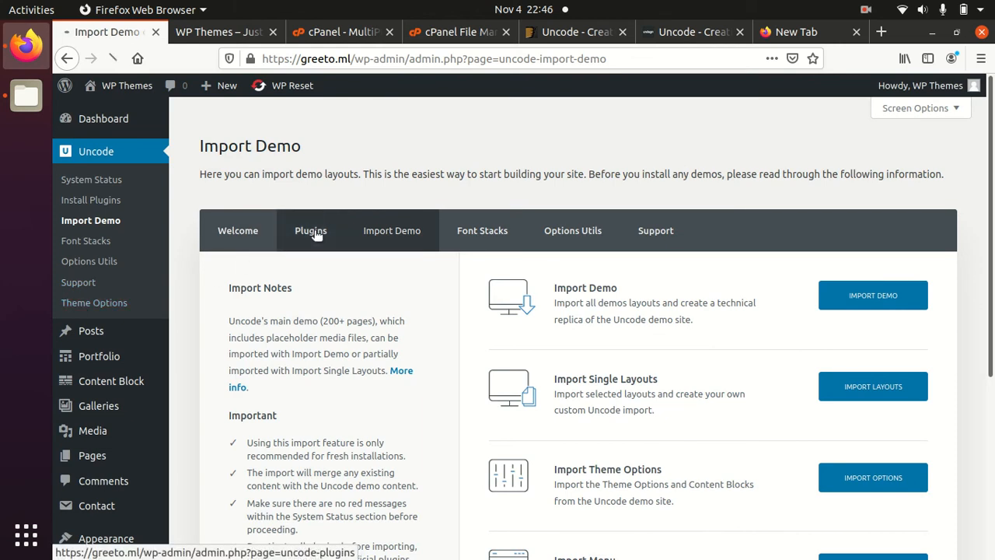
scroll(319, 241, "down", 3)
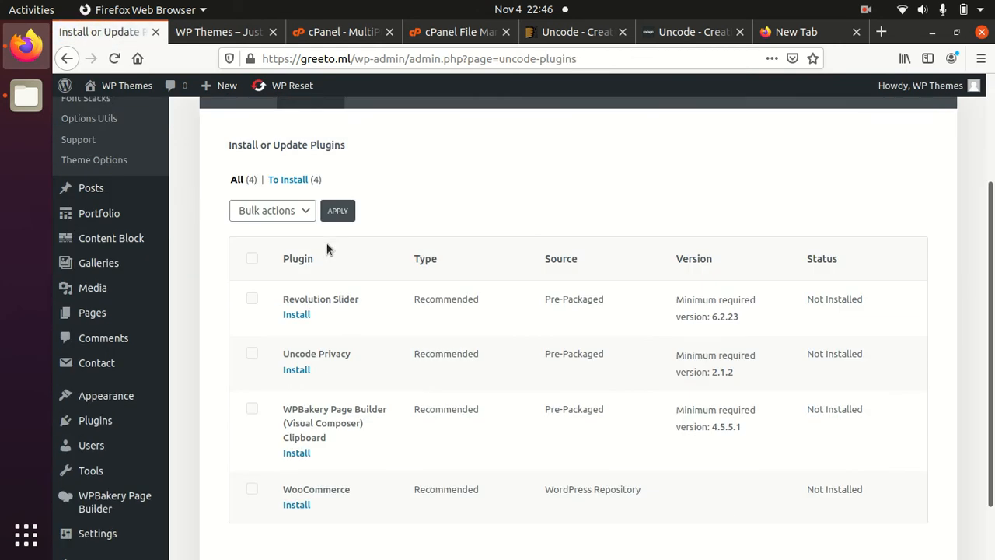
left_click(292, 437)
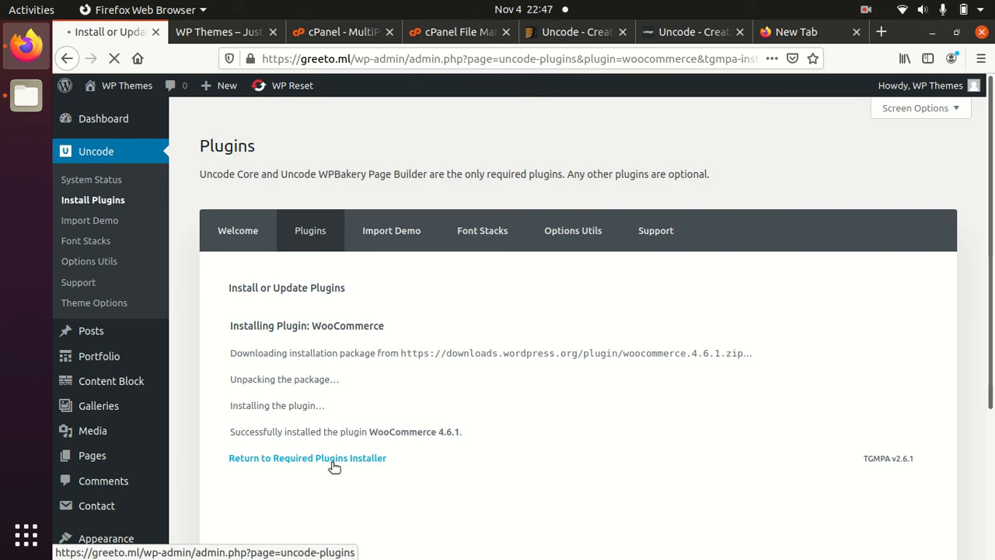
left_click(332, 464)
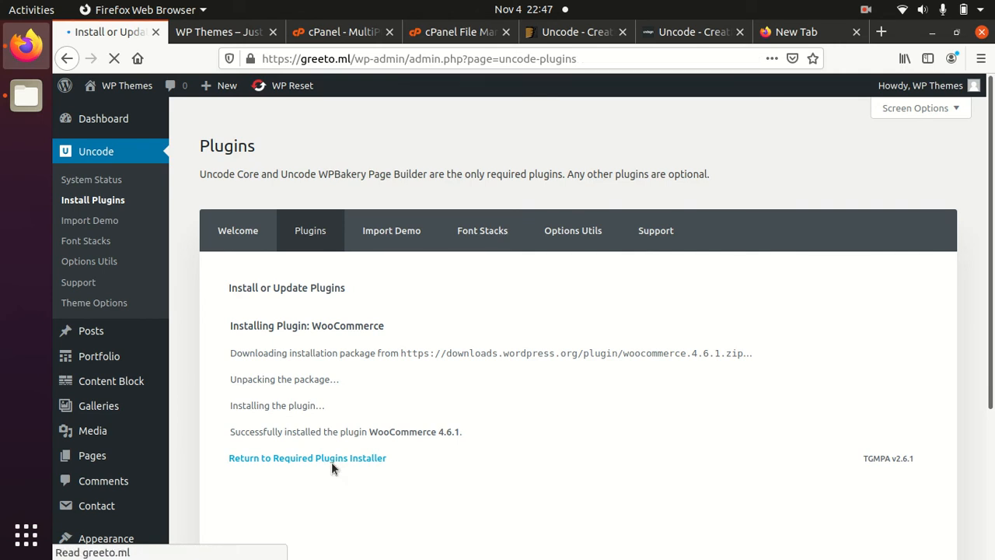
scroll(331, 461, "down", 5)
left_click(309, 440)
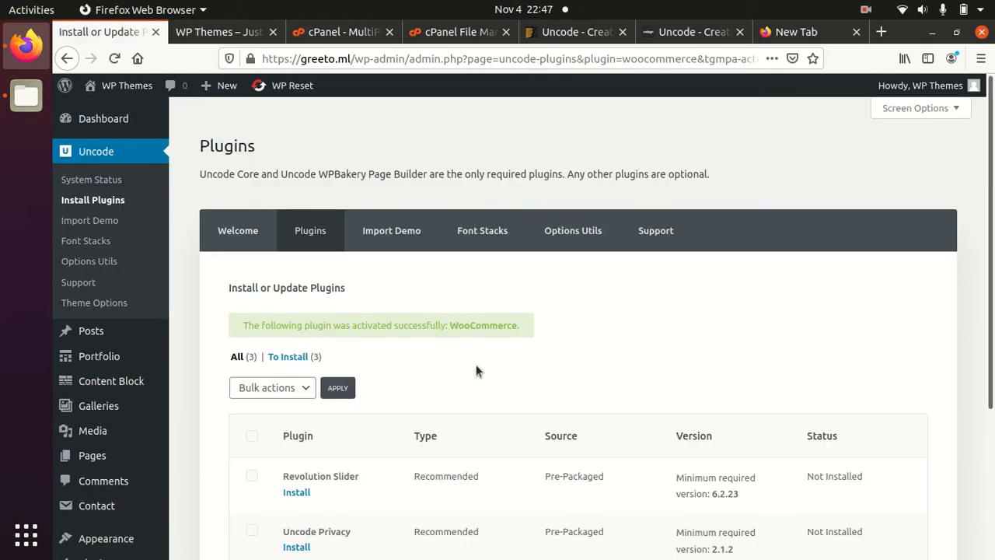
Step: Look over the remaining recommended plugins and open Uncode's Import Demo page
scroll(472, 369, "down", 5)
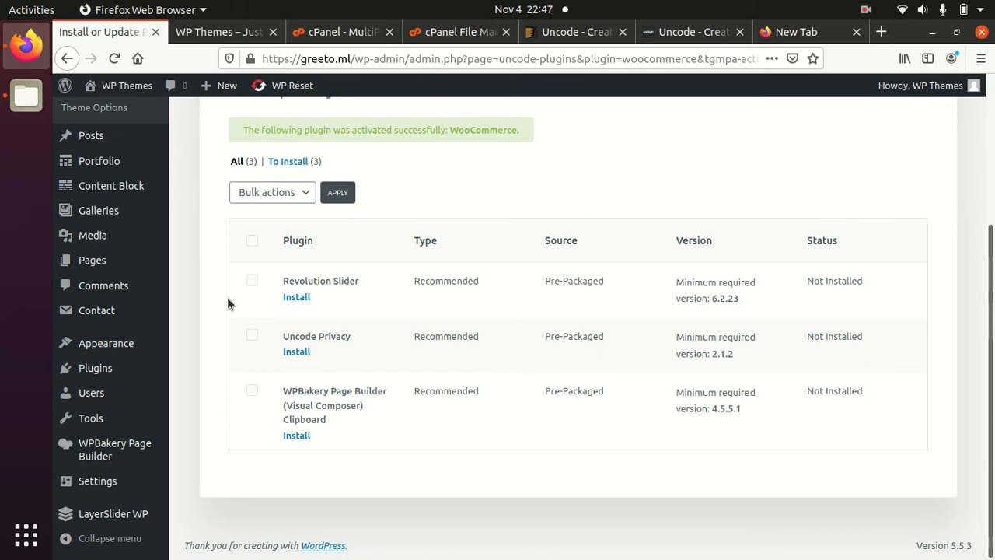
scroll(227, 297, "up", 2)
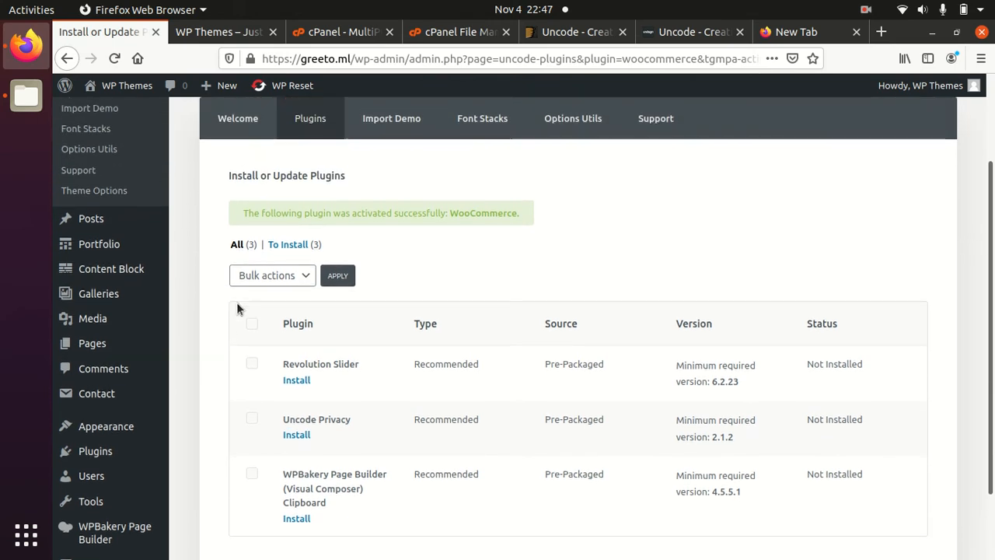
left_click(387, 129)
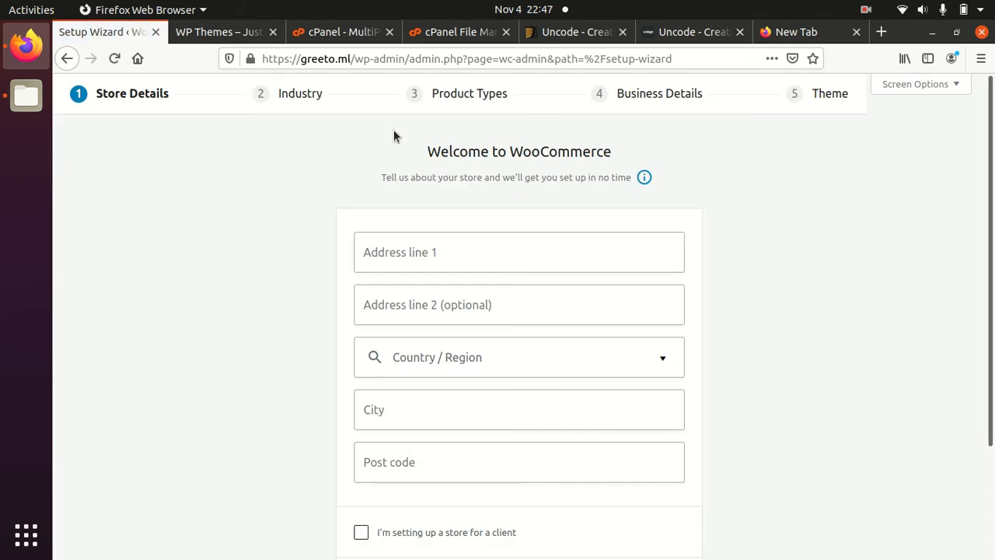
Step: In the WooCommerce store details, fill in the first address line and choose India — Arunachal Pradesh as the country/region
left_click(413, 253)
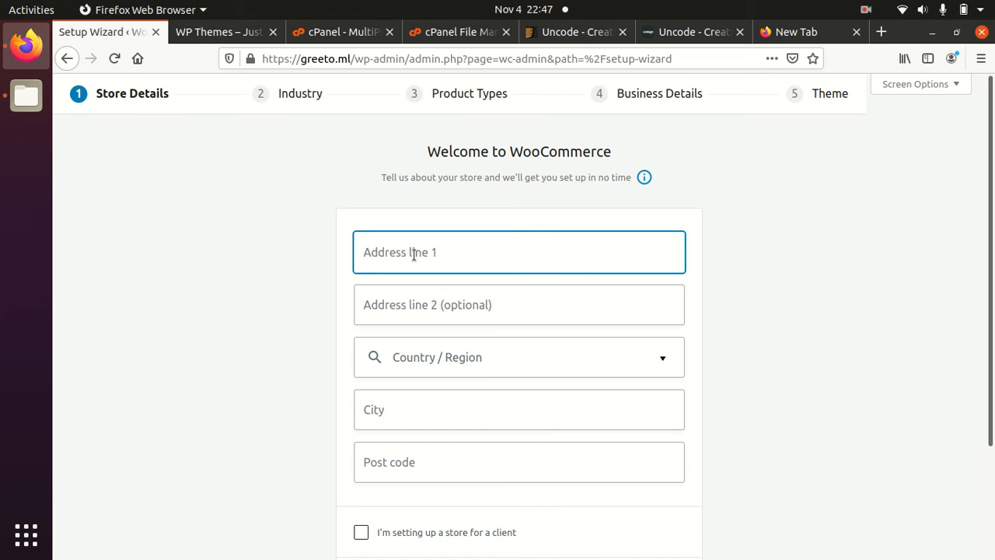
type("add")
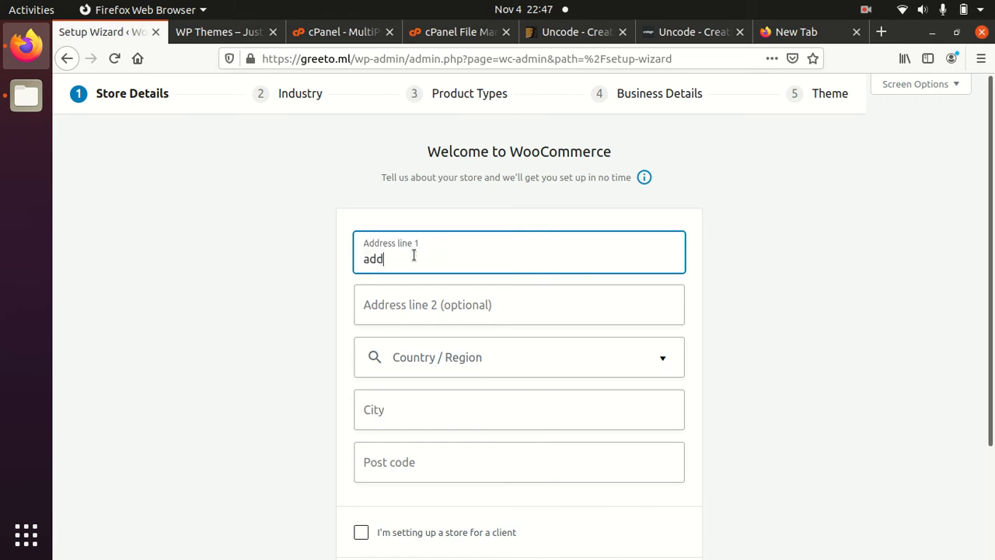
type("ress line")
key("Tab")
key("Tab")
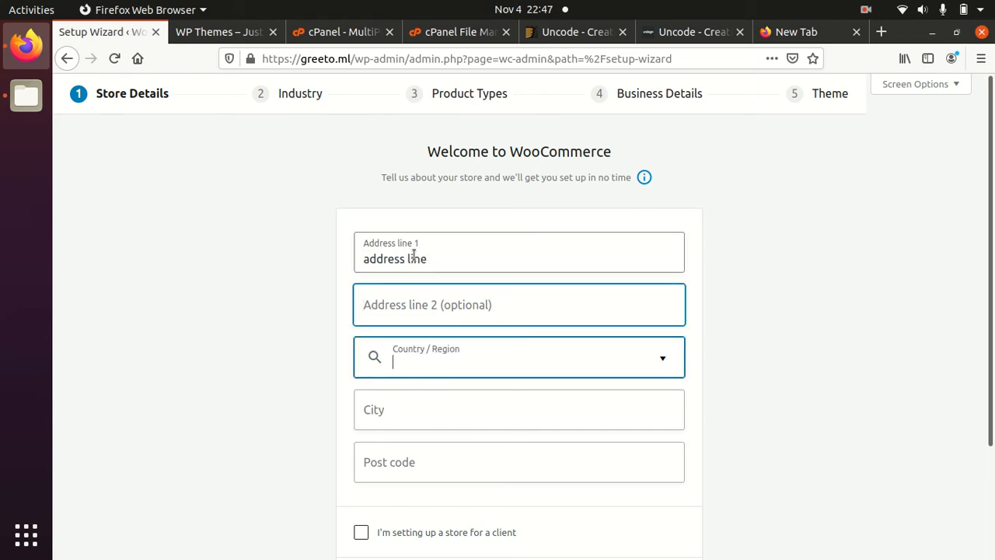
type("india")
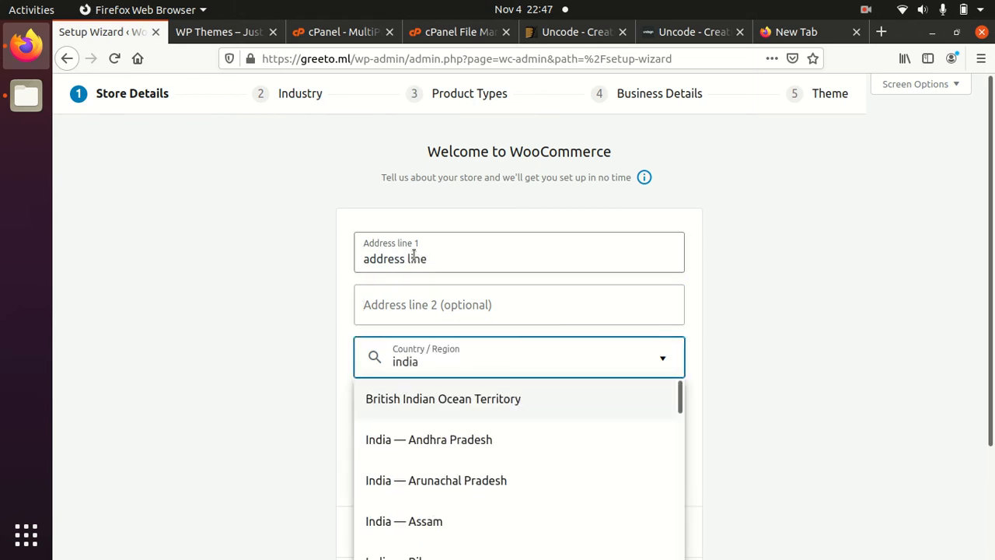
left_click(418, 486)
Step: Fill in the store's city and post code, and submit the store details without opting in to usage tracking
scroll(414, 435, "down", 1)
left_click(417, 378)
type("New City")
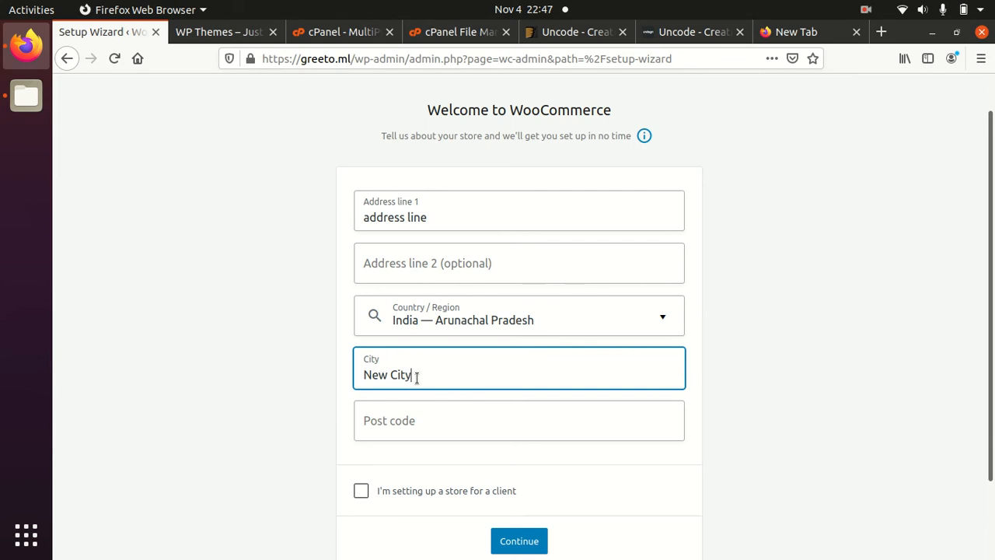
key("Tab")
type("123456")
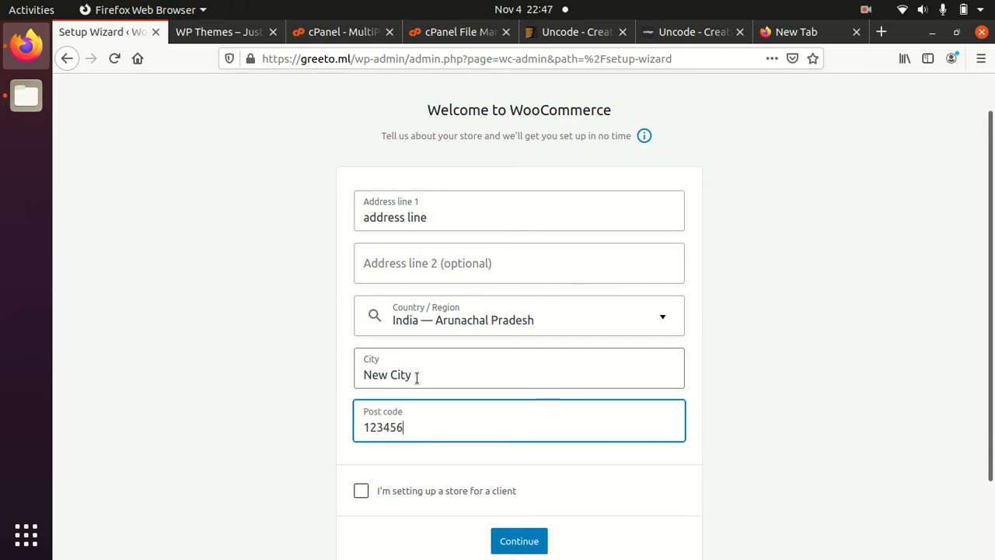
left_click(521, 548)
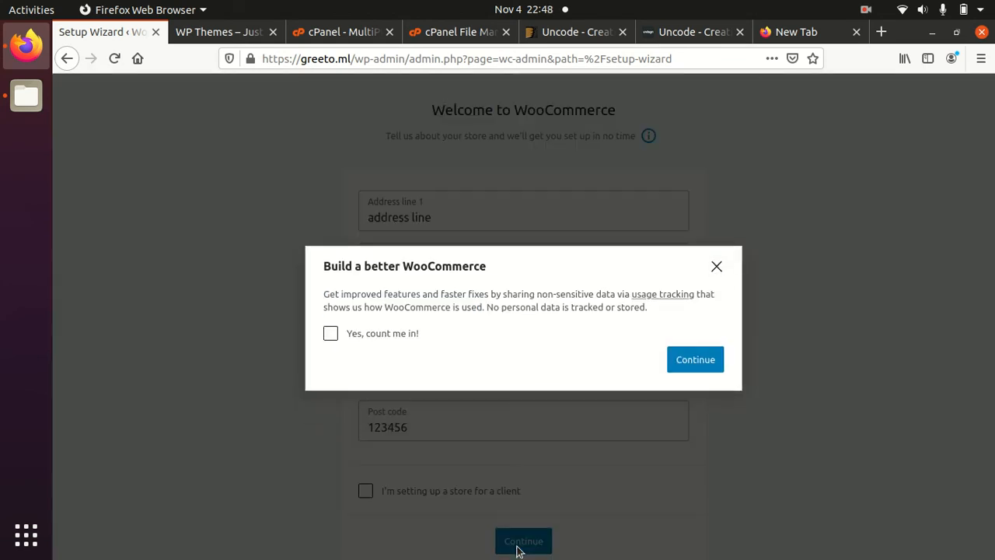
left_click(706, 359)
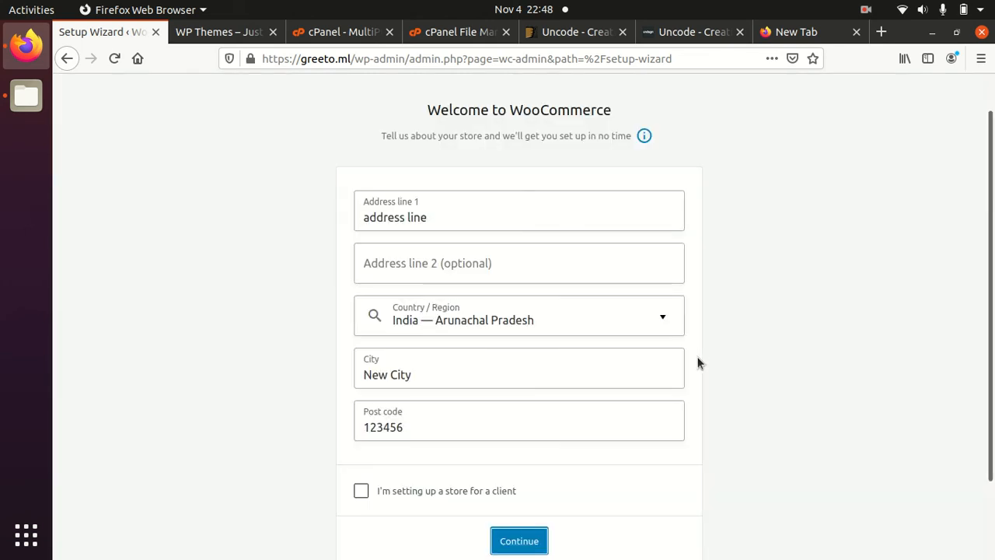
Step: Choose Electronics and computers as the store's industry and continue with Physical products as the product type
left_click(366, 278)
left_click(521, 453)
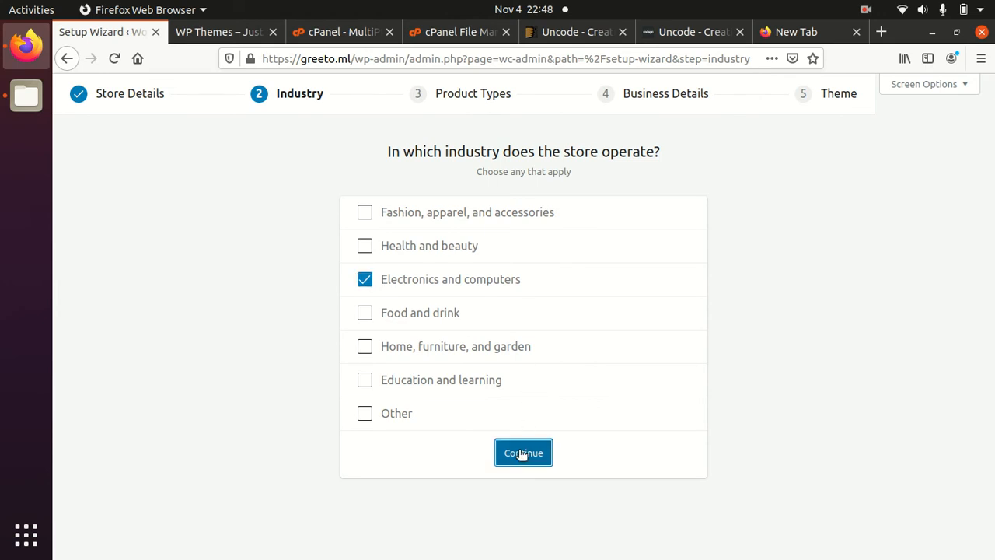
scroll(537, 366, "down", 2)
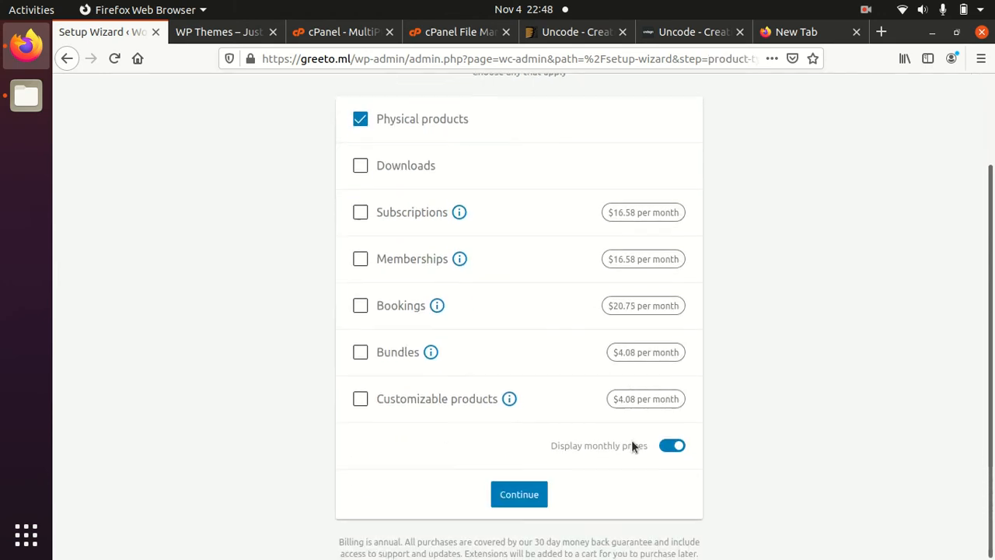
left_click(525, 497)
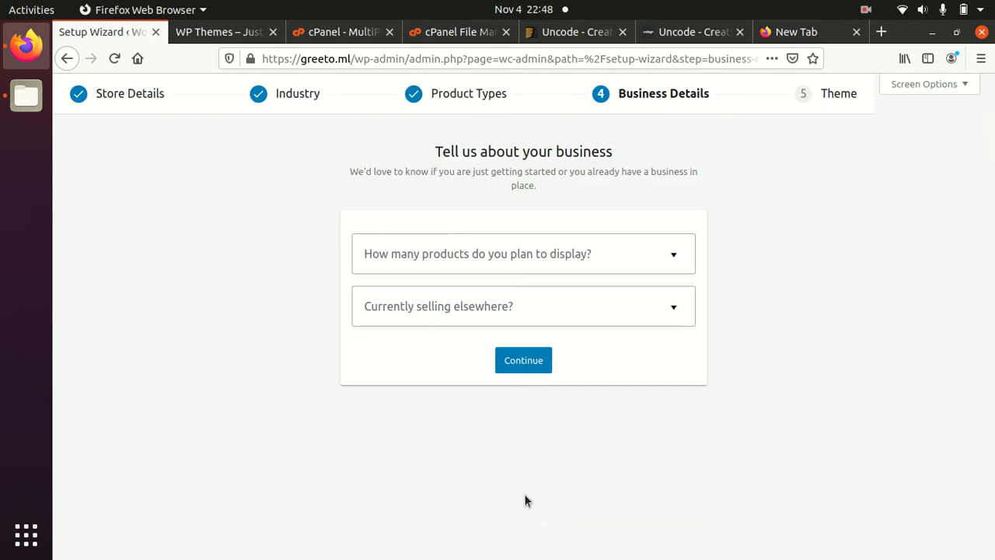
Step: Set the number of products to display to 101 - 1,000 and answer No to currently selling elsewhere
left_click(600, 262)
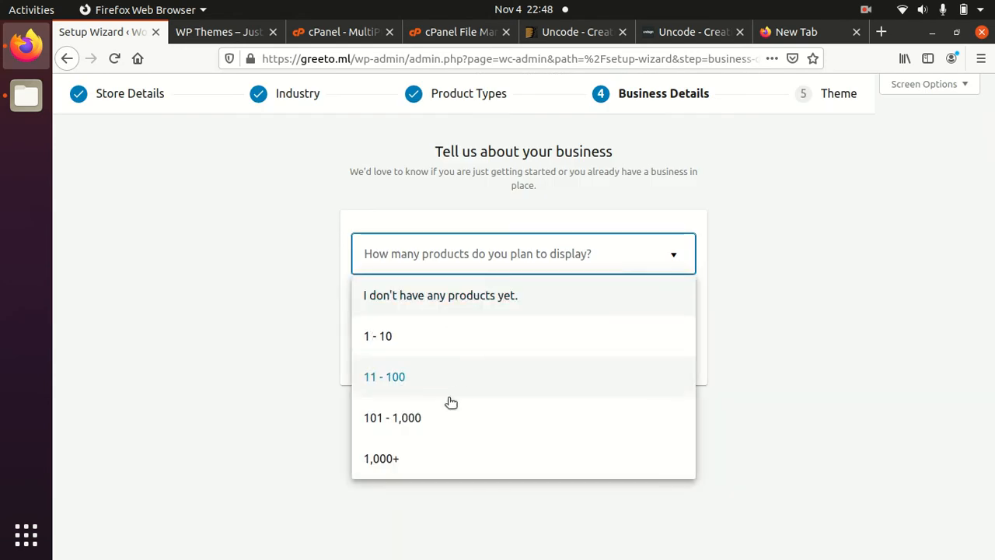
left_click(446, 412)
left_click(535, 313)
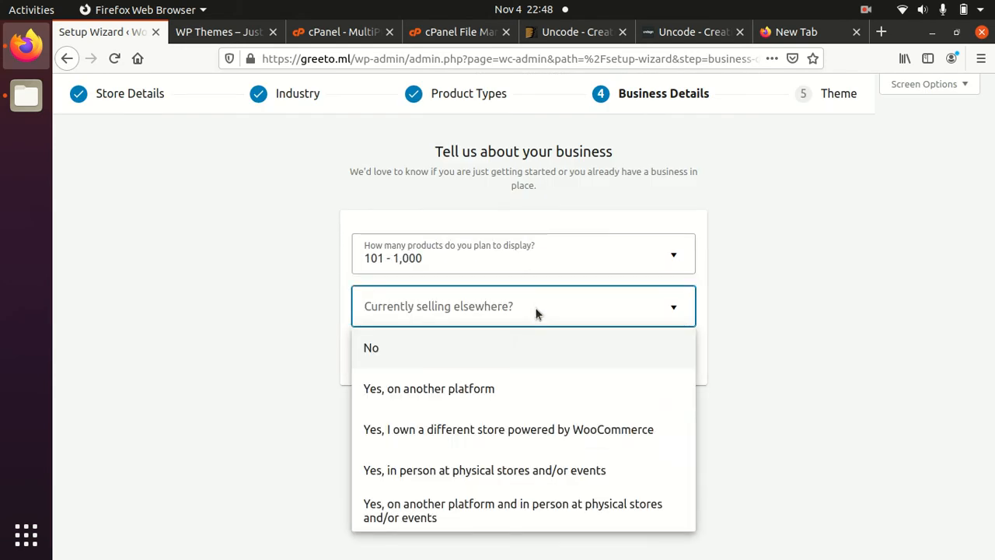
left_click(440, 400)
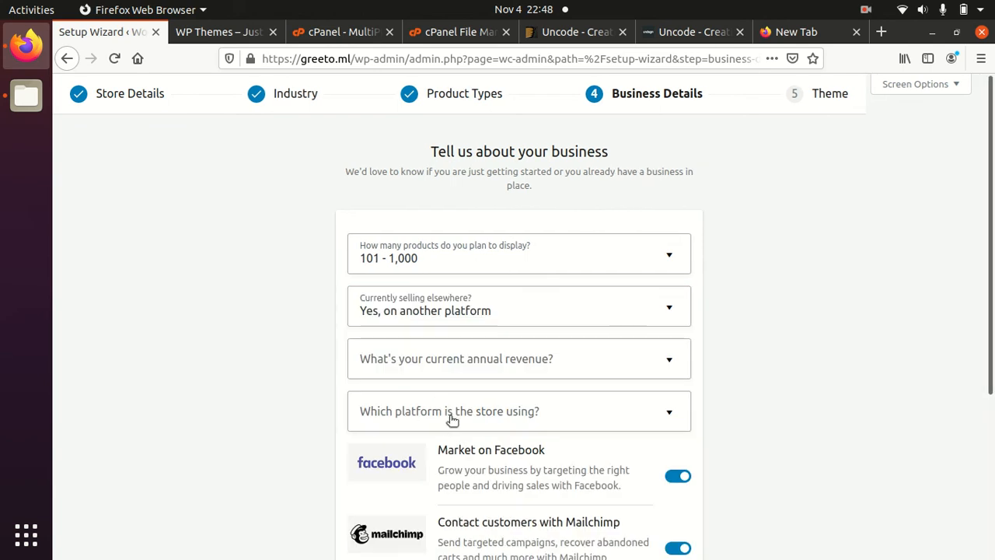
left_click(529, 318)
left_click(443, 352)
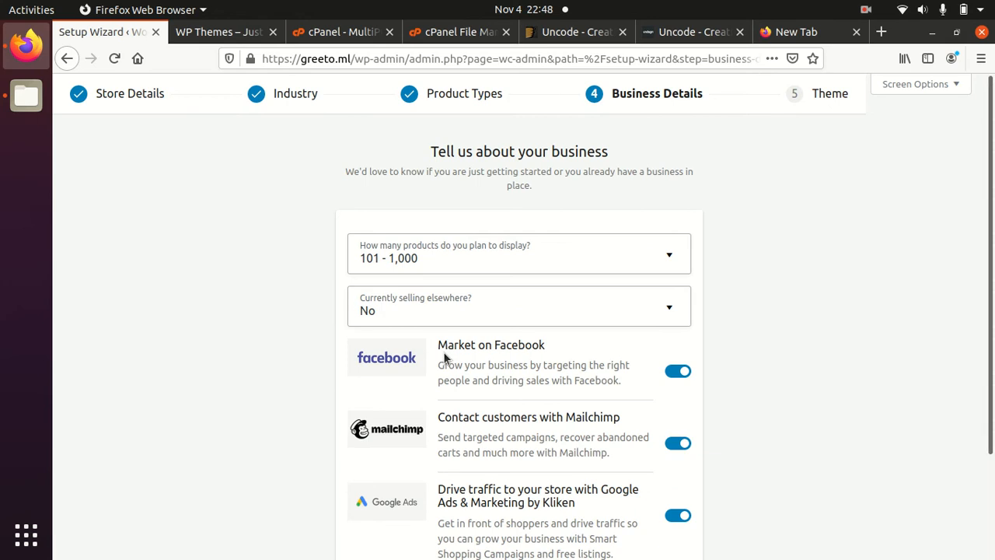
Step: Turn off the Facebook, Mailchimp and Google Ads marketing extensions and submit the business details
left_click(672, 373)
left_click(670, 443)
left_click(668, 515)
scroll(786, 467, "down", 2)
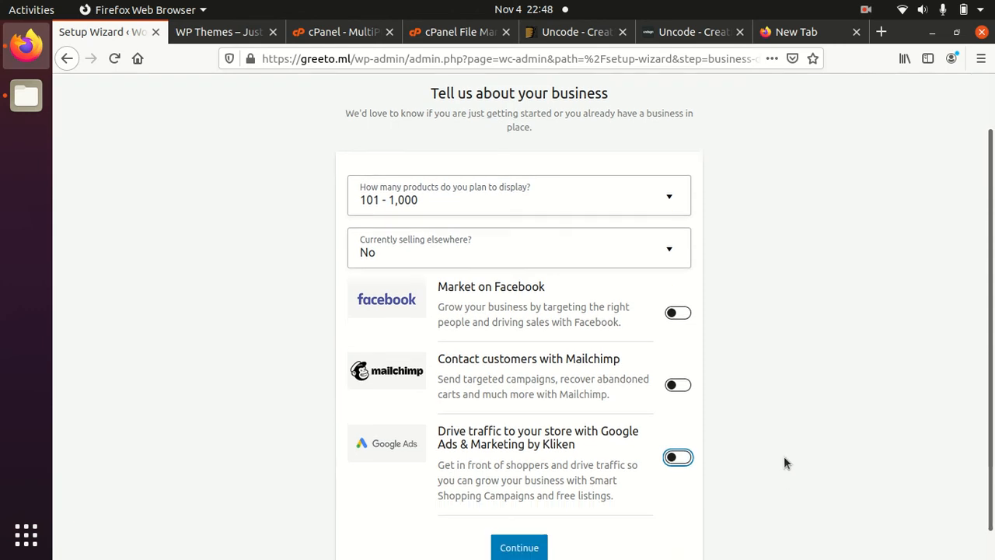
left_click(536, 520)
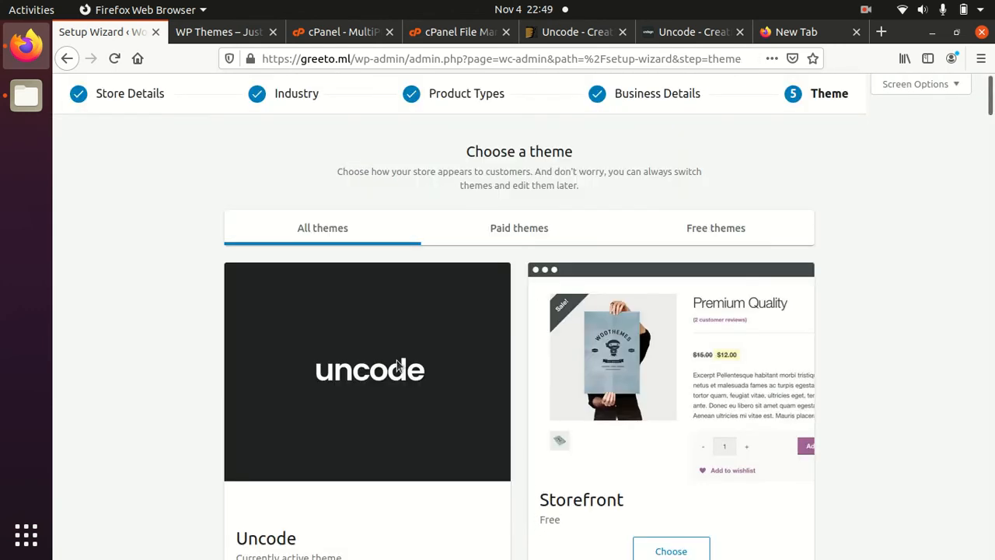
Step: Finish the store setup with the active Uncode theme, declining Jetpack and WooCommerce Shipping & Tax and dismissing the welcome dialog
scroll(396, 365, "down", 3)
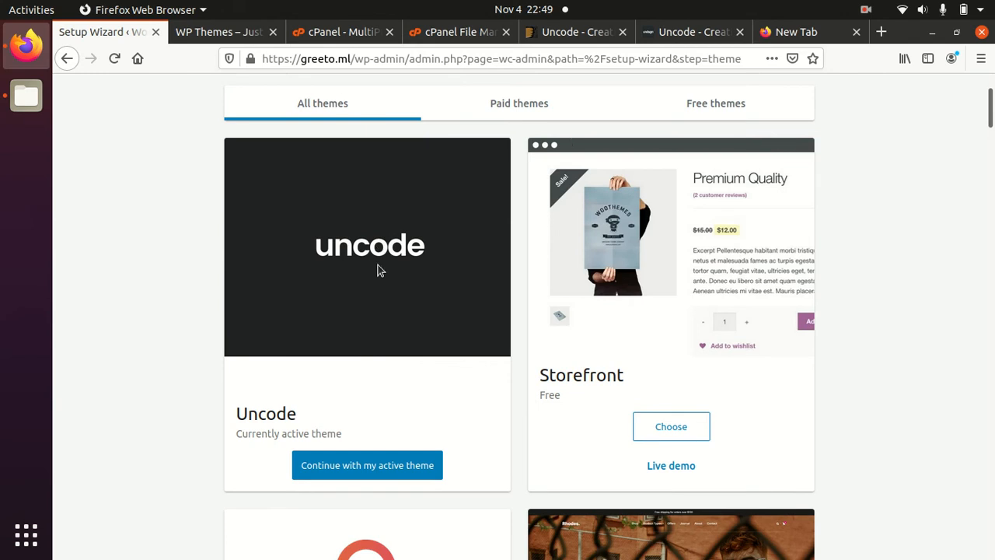
left_click(340, 470)
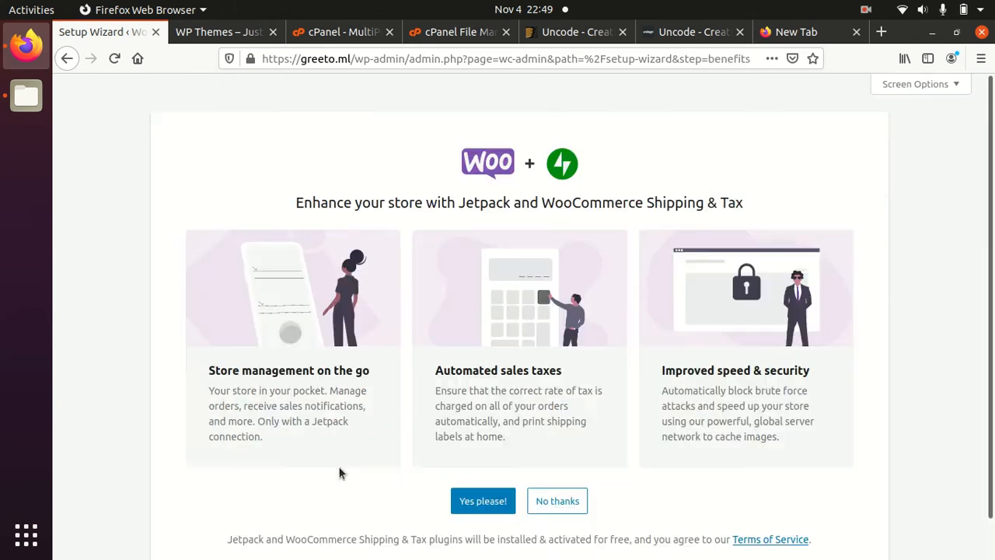
left_click(548, 508)
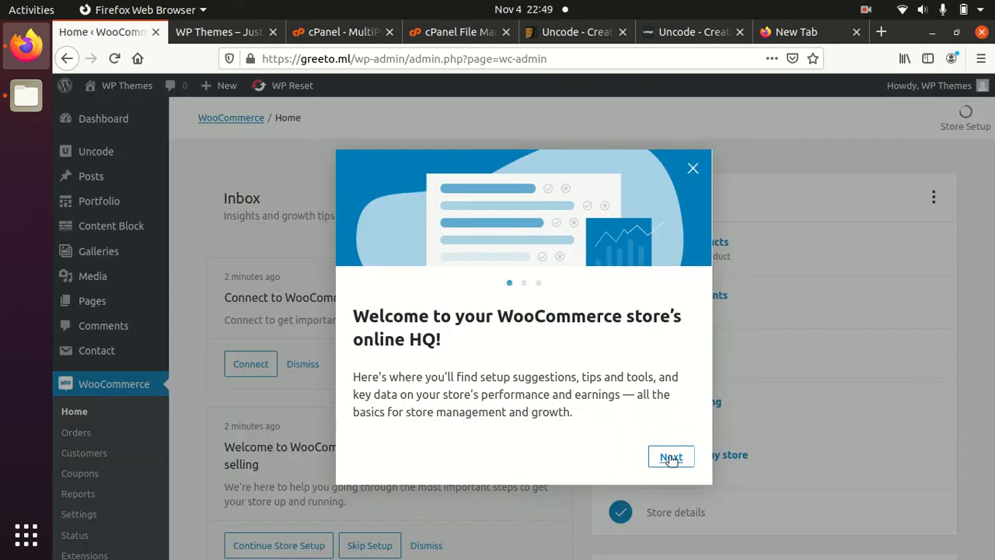
left_click(690, 170)
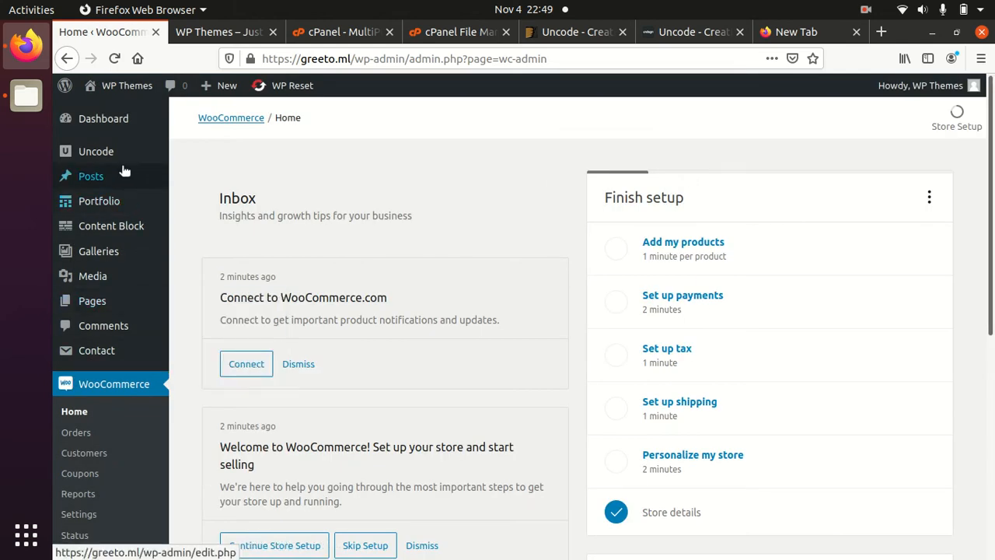
Step: Return to Uncode's Import Demo page and examine the WP Memory Limit entry on its System Status page
mouse_move(122, 181)
mouse_move(91, 151)
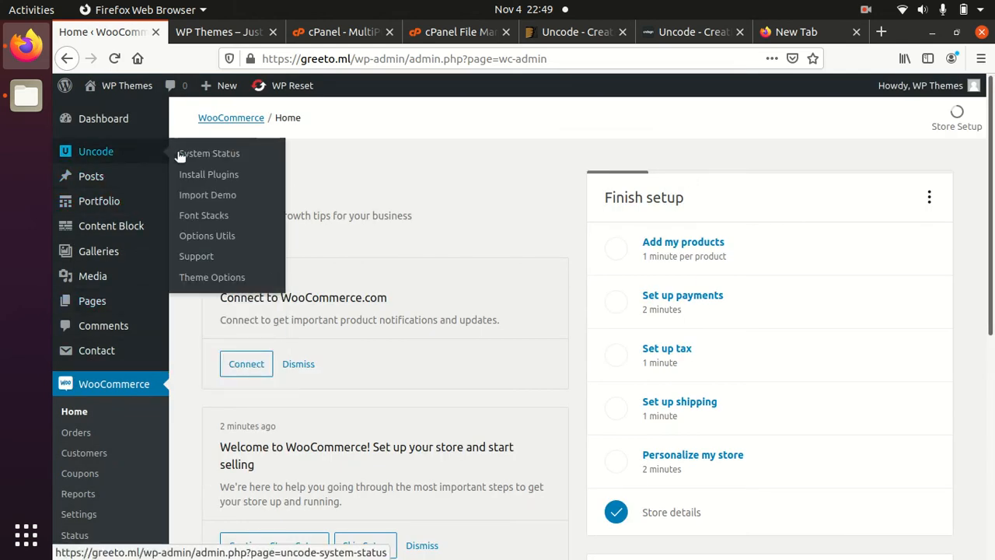
left_click(216, 199)
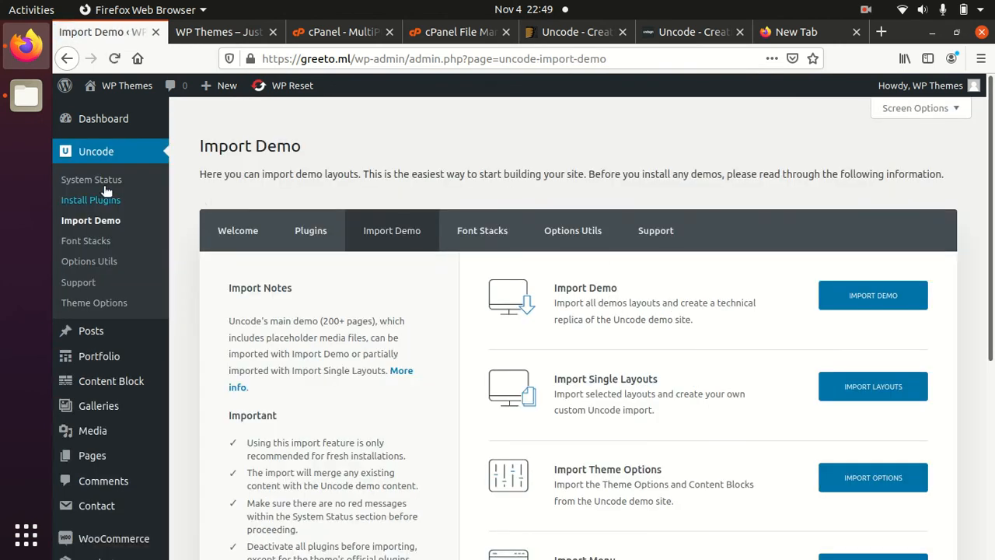
left_click(97, 179)
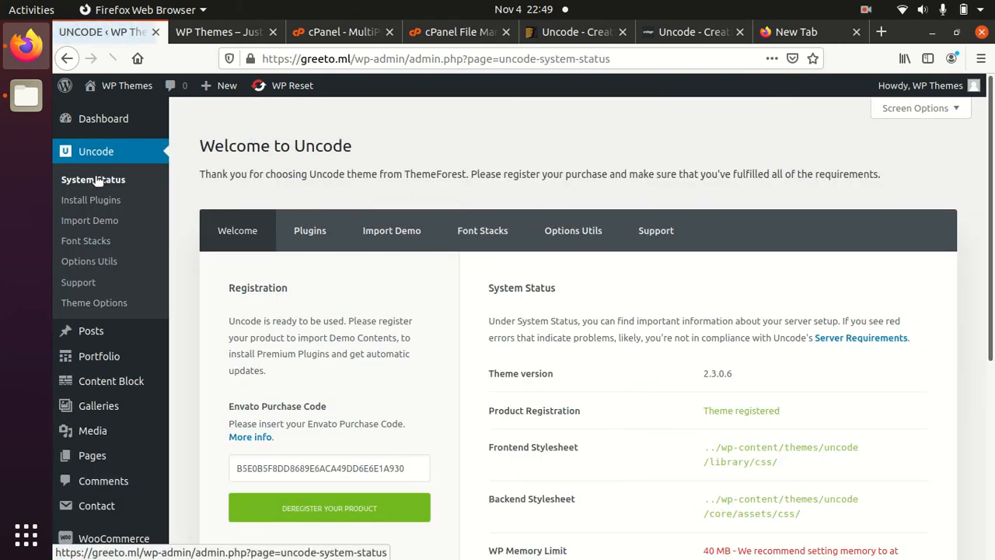
scroll(809, 370, "down", 2)
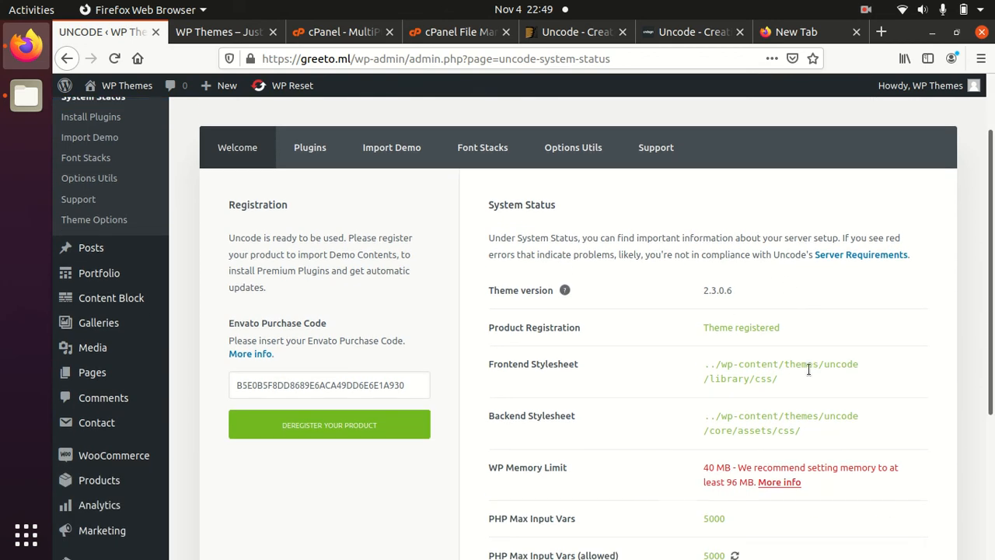
scroll(711, 362, "down", 1)
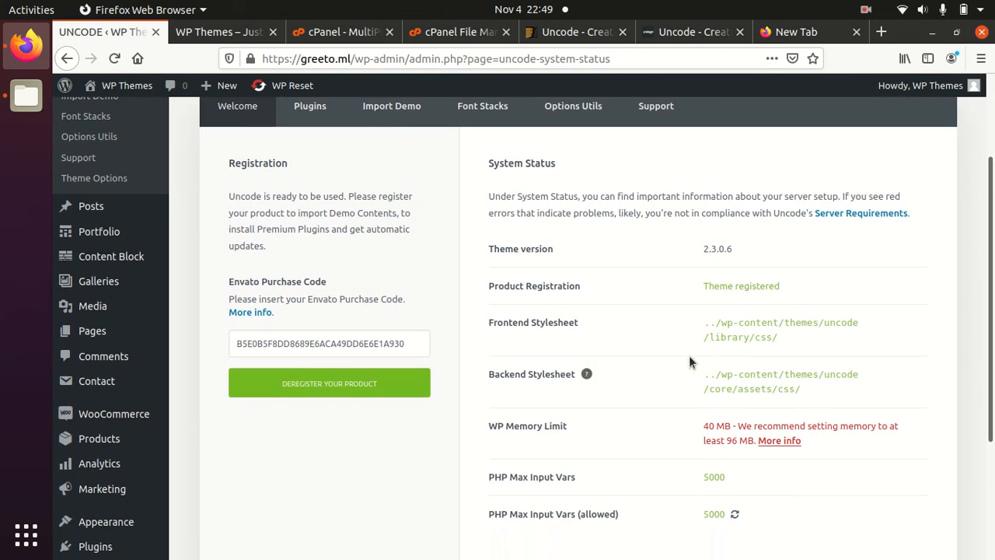
scroll(689, 355, "down", 3)
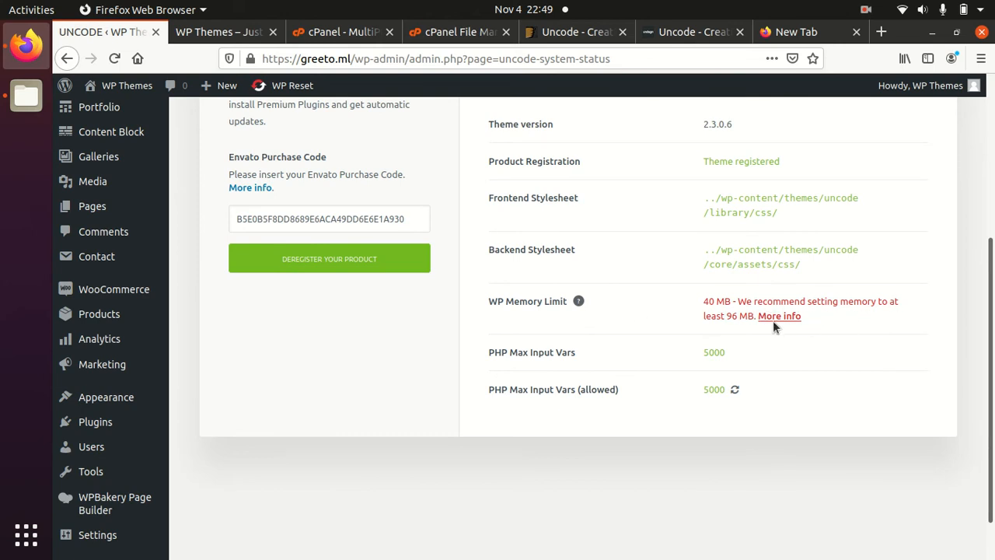
left_click_drag(738, 311, 826, 313)
Step: Reapply the PHP settings in cPanel's MultiPHP INI Editor and reload Uncode's System Status page
left_click(344, 39)
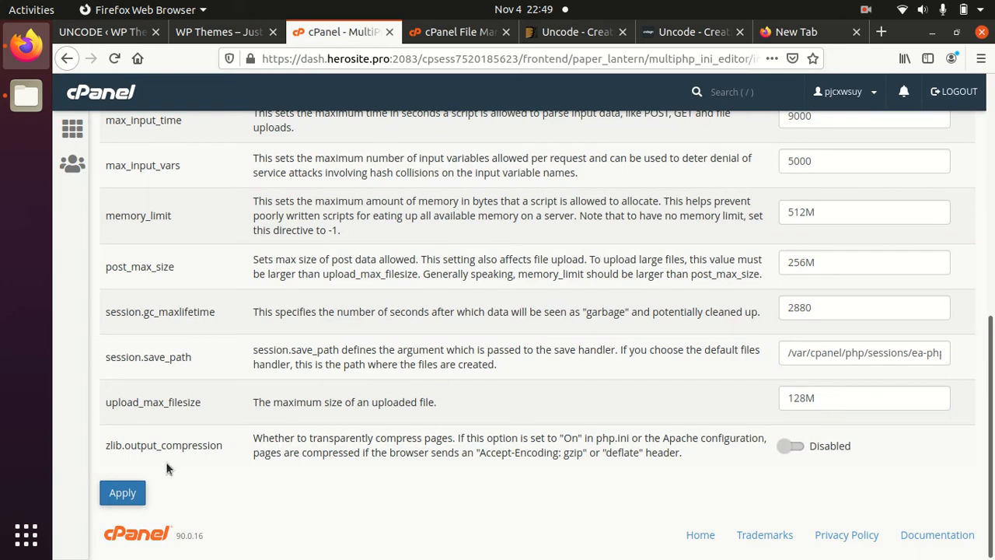
left_click(122, 495)
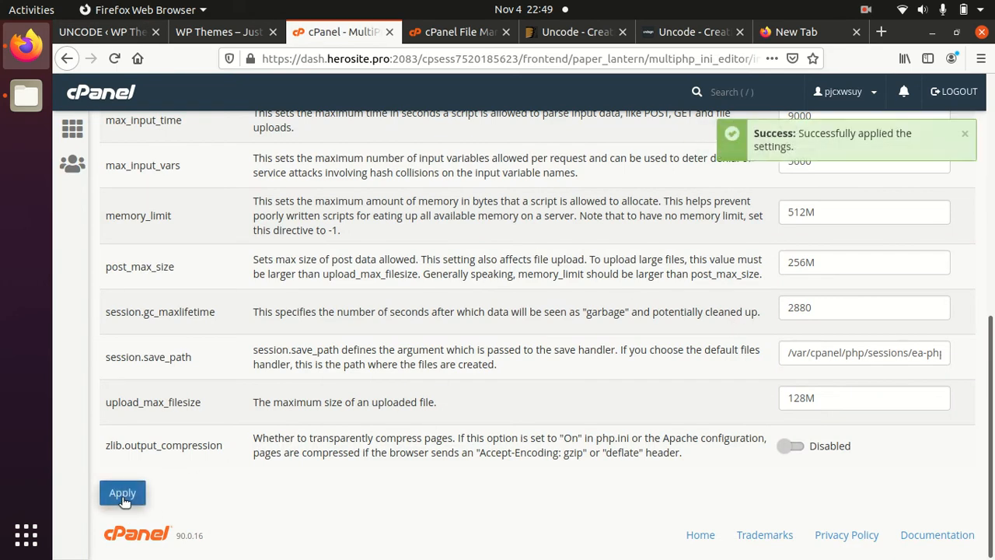
left_click(117, 34)
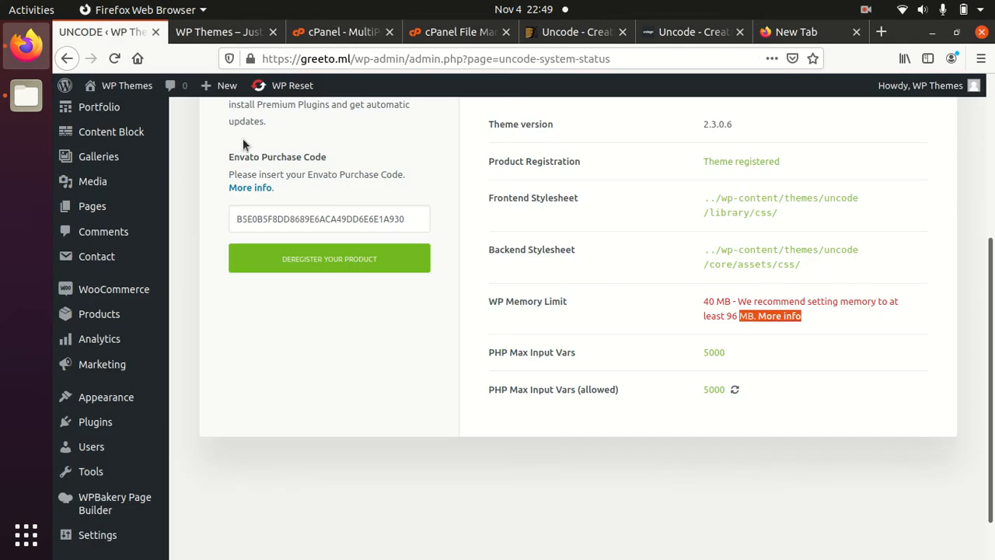
left_click(115, 59)
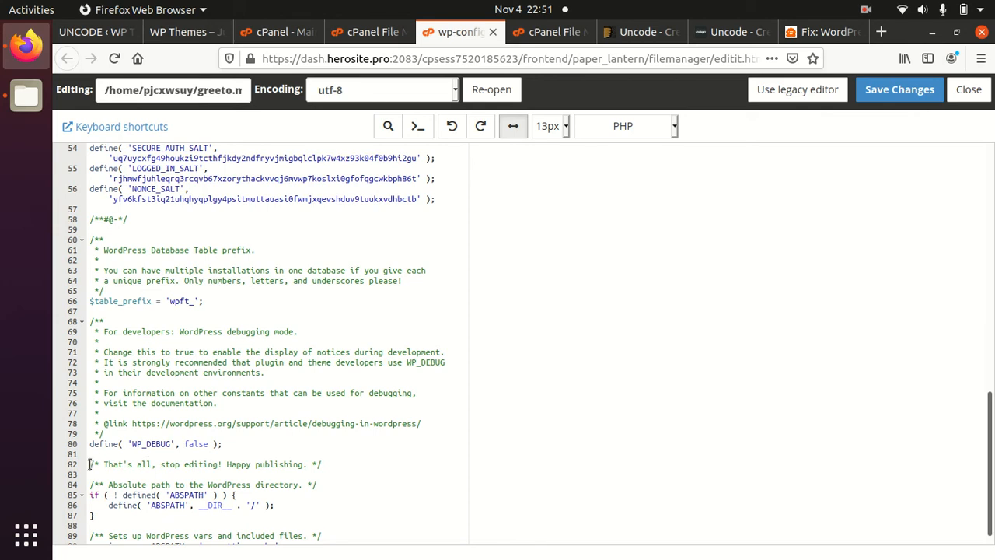
Step: Add define( 'WP_MEMORY_LIMIT', '256M' ); on a new line below the WP_DEBUG definition in wp-config.php and save the file
left_click(327, 464)
left_click(244, 443)
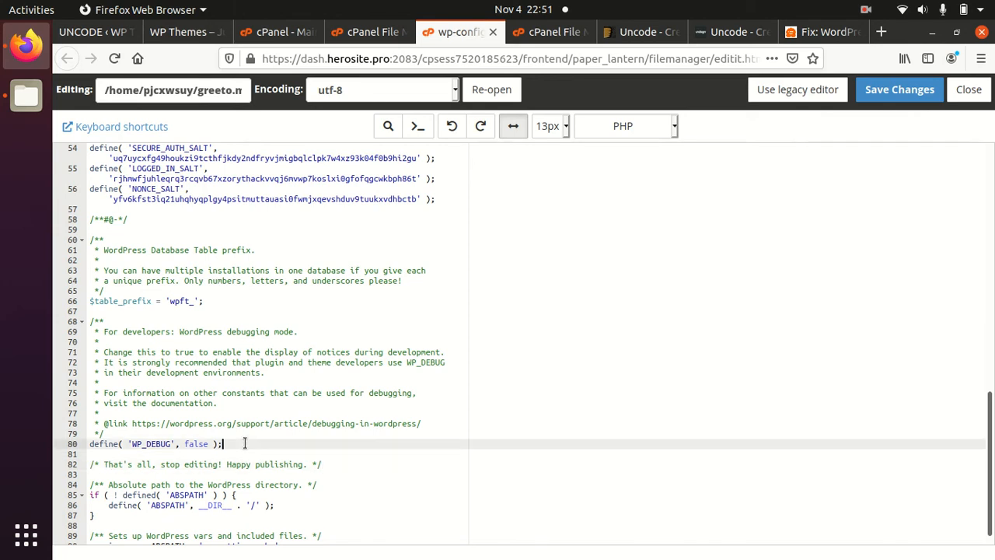
key("Return")
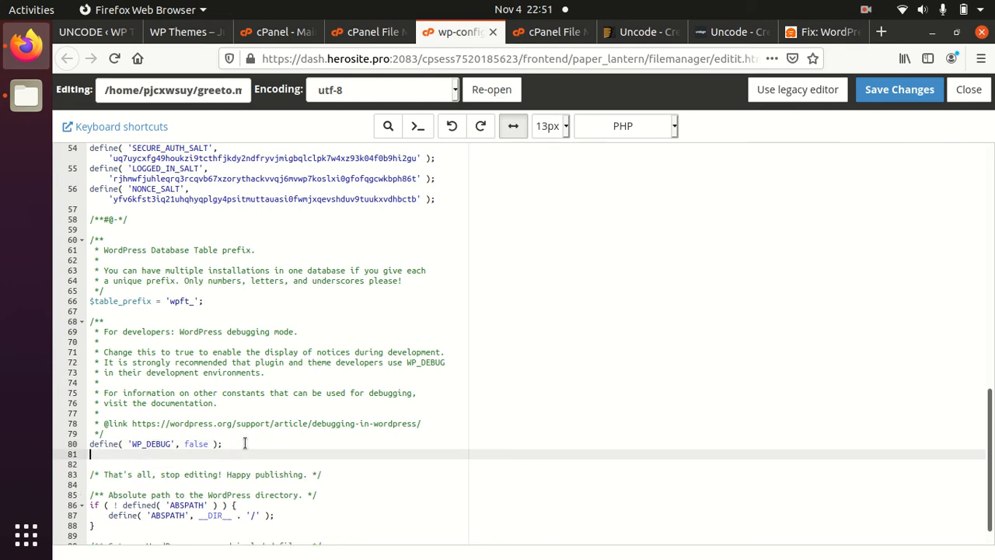
type("define( 'WP_MEMORY_LIMIT', '256M' );")
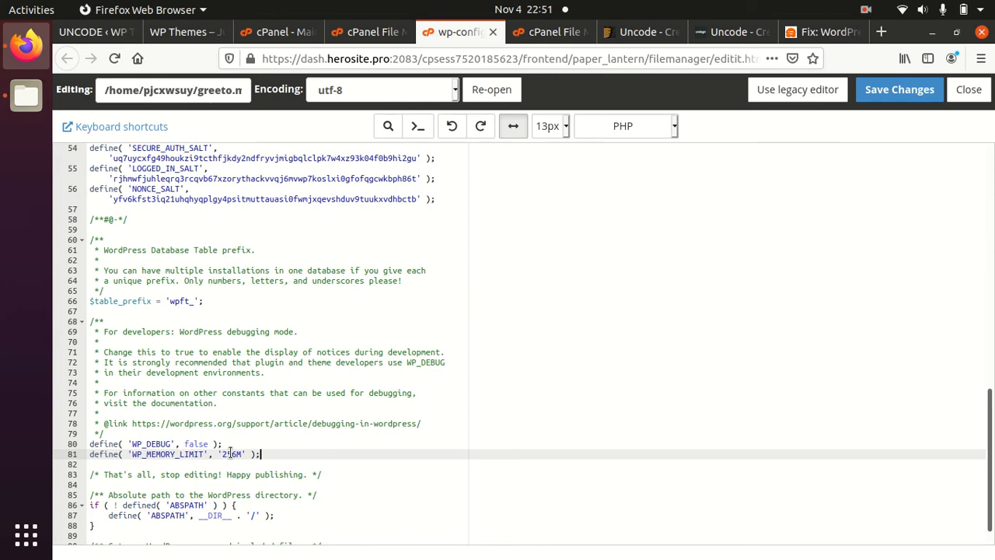
left_click(882, 92)
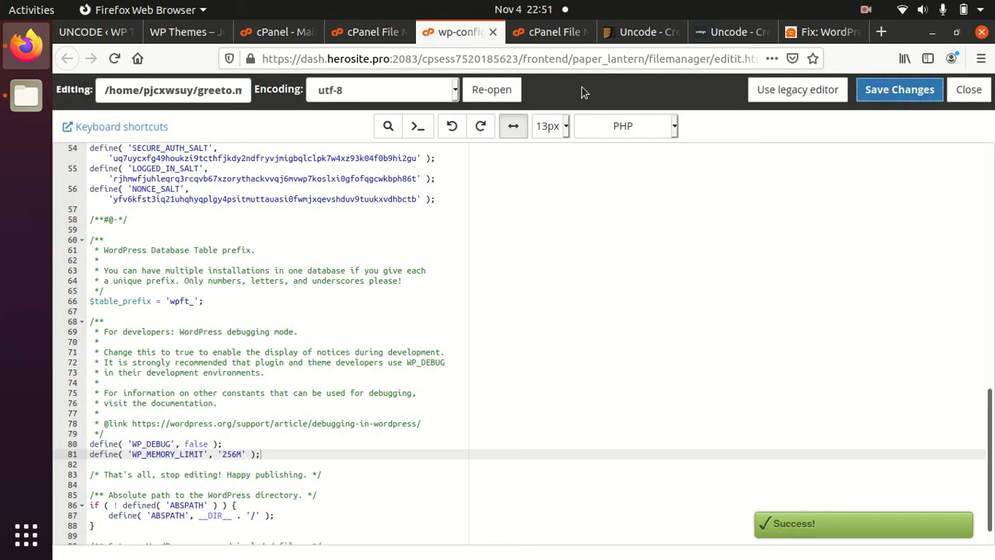
Step: Reload Uncode's System Status page on greeto.ml and check the WP Memory Limit entry
left_click(78, 35)
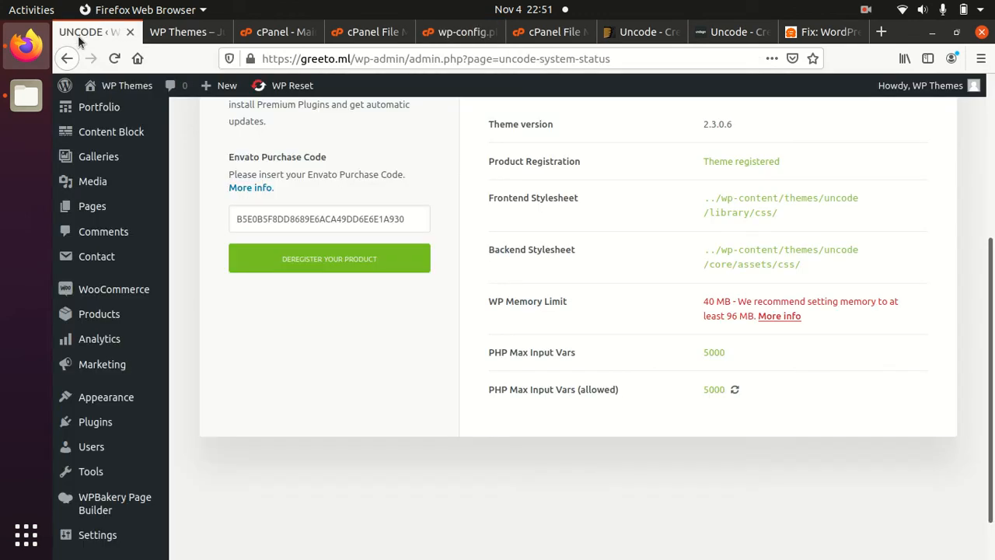
left_click(115, 59)
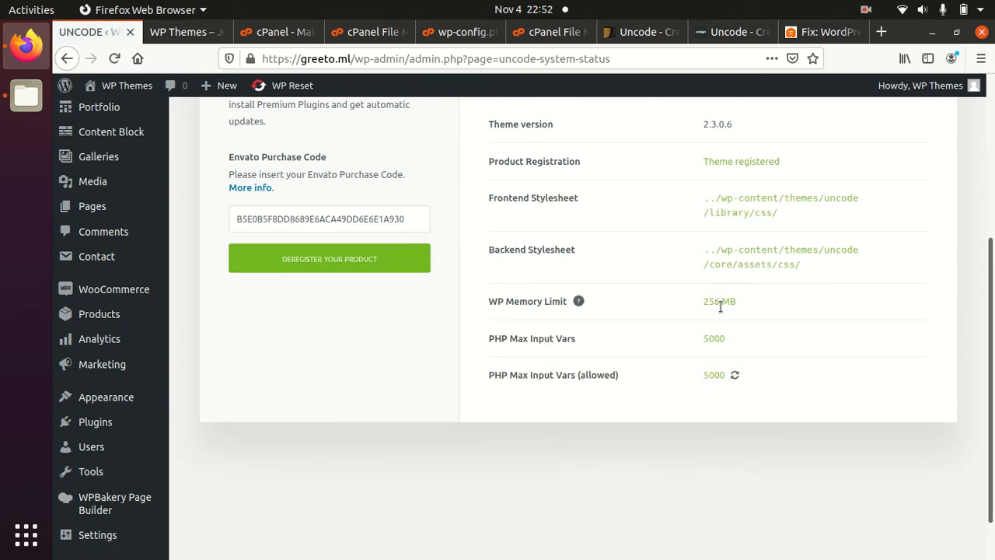
left_click_drag(751, 303, 698, 303)
scroll(670, 309, "up", 3)
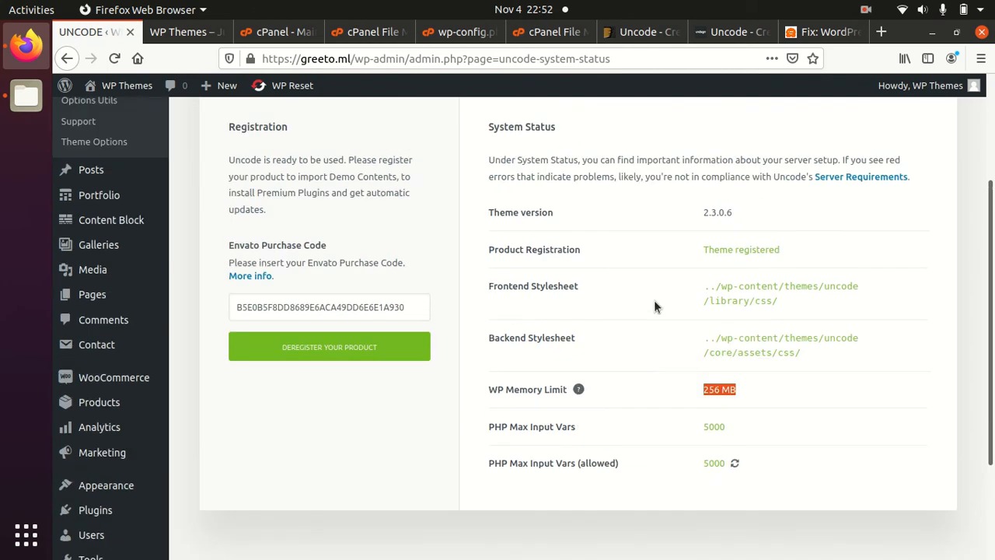
scroll(653, 300, "up", 1)
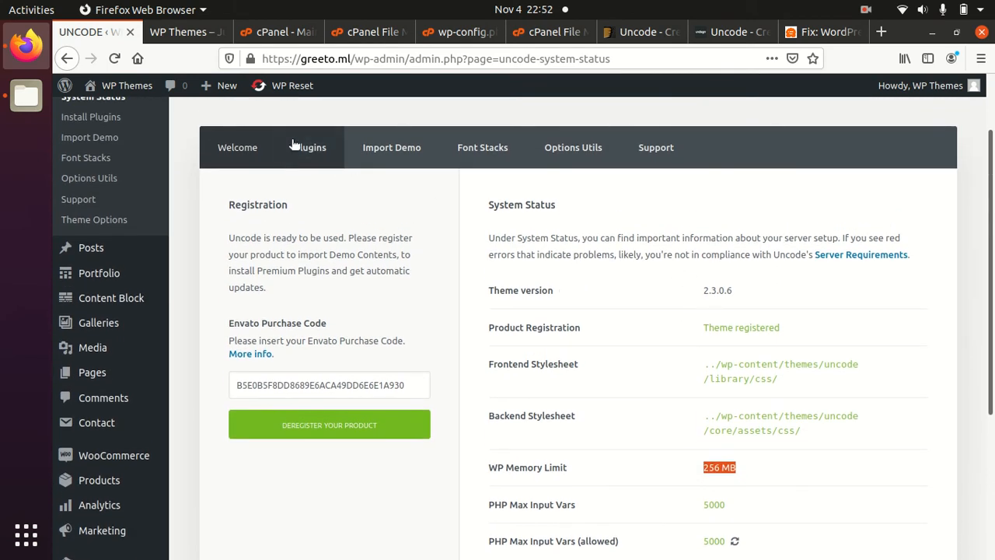
Step: Run Uncode's full Import Demo for all demo layouts and confirm the import
left_click(400, 158)
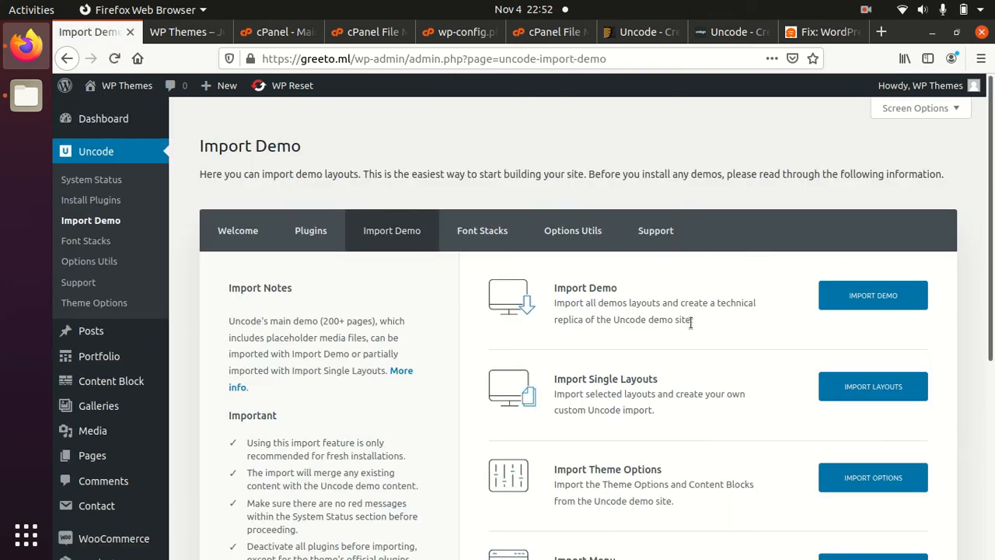
left_click(867, 301)
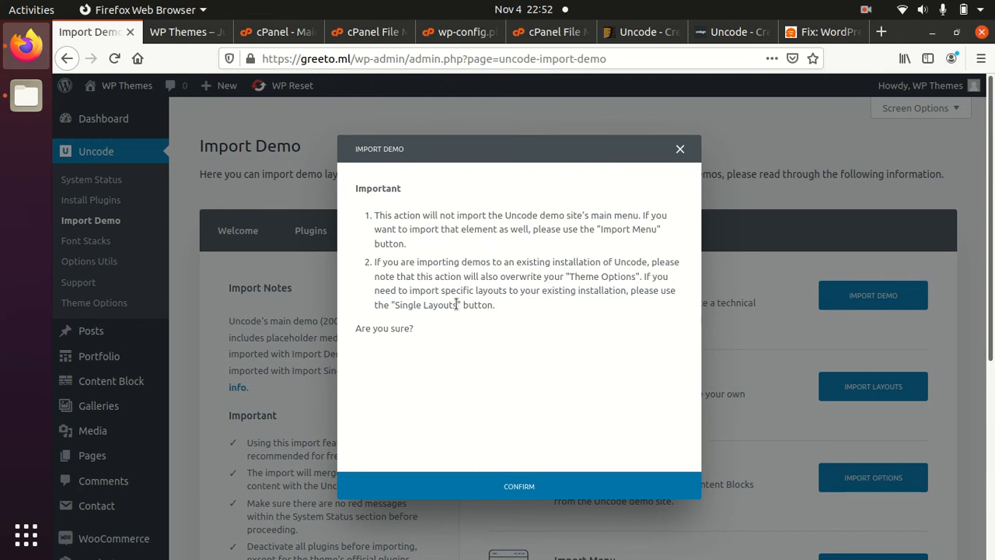
left_click(519, 487)
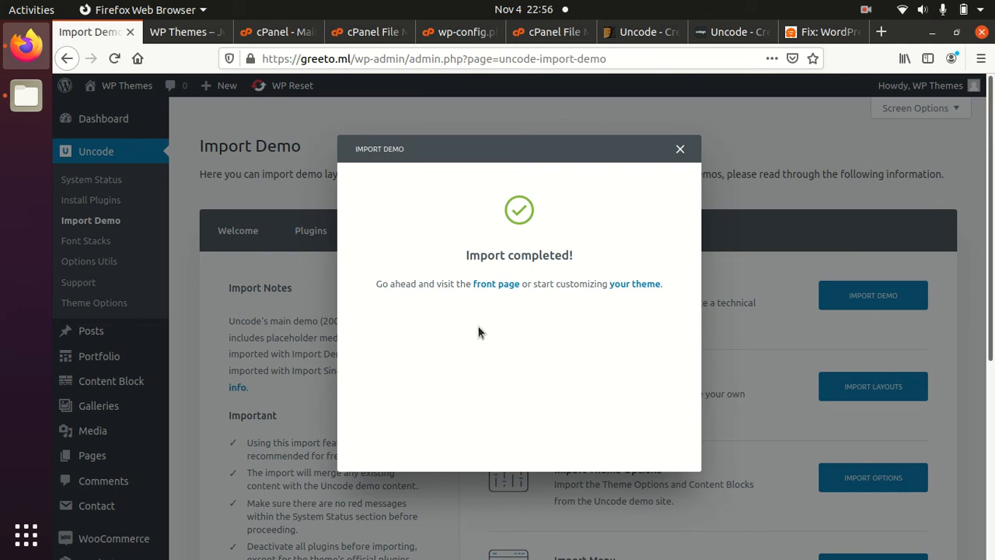
Step: Visit the site's front page and look through the gallery of imported demo homepages
left_click(493, 289)
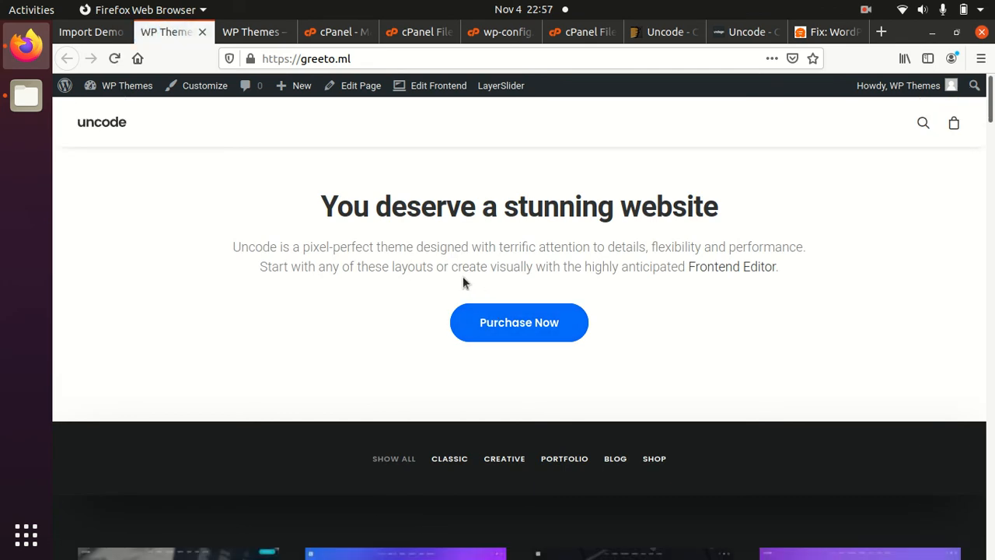
scroll(398, 305, "down", 5)
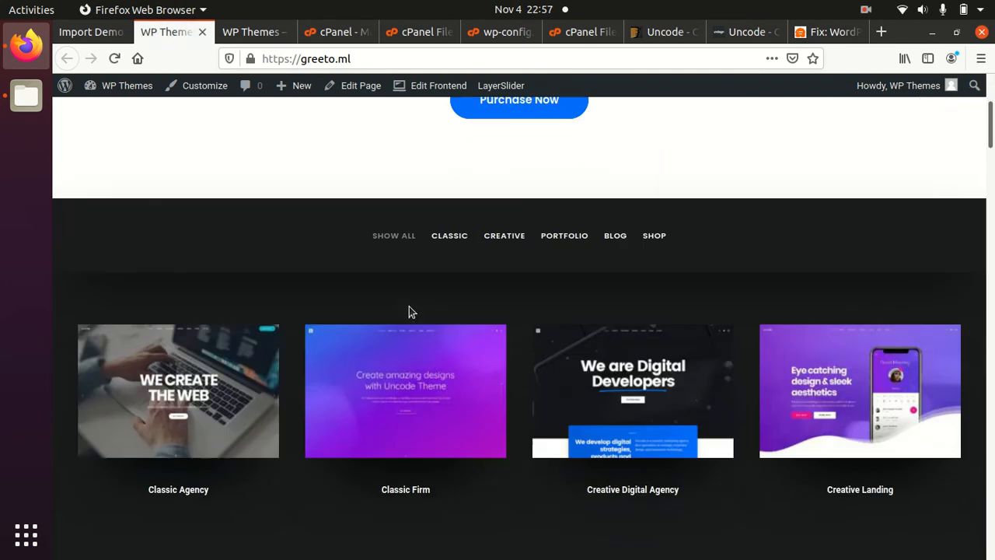
scroll(408, 306, "down", 1)
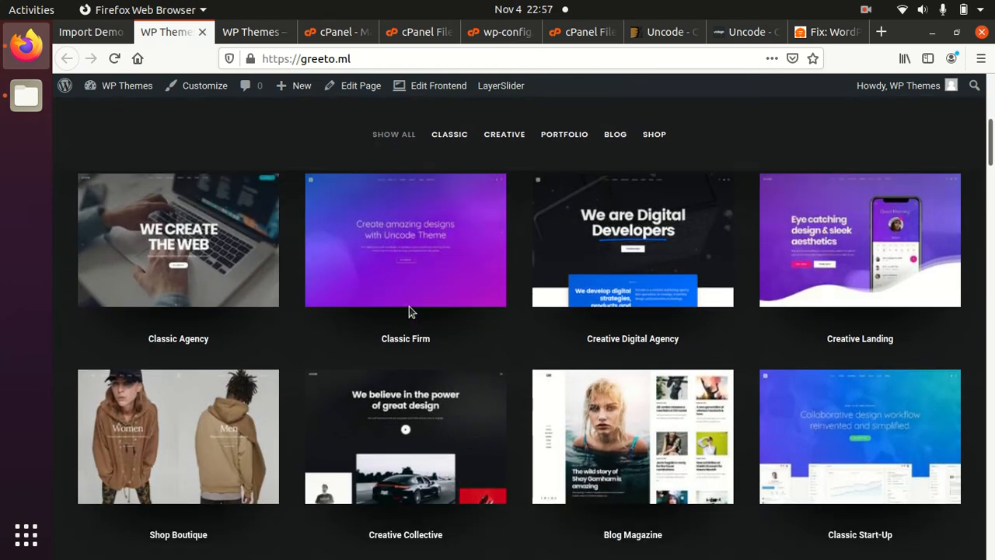
scroll(400, 257, "up", 3)
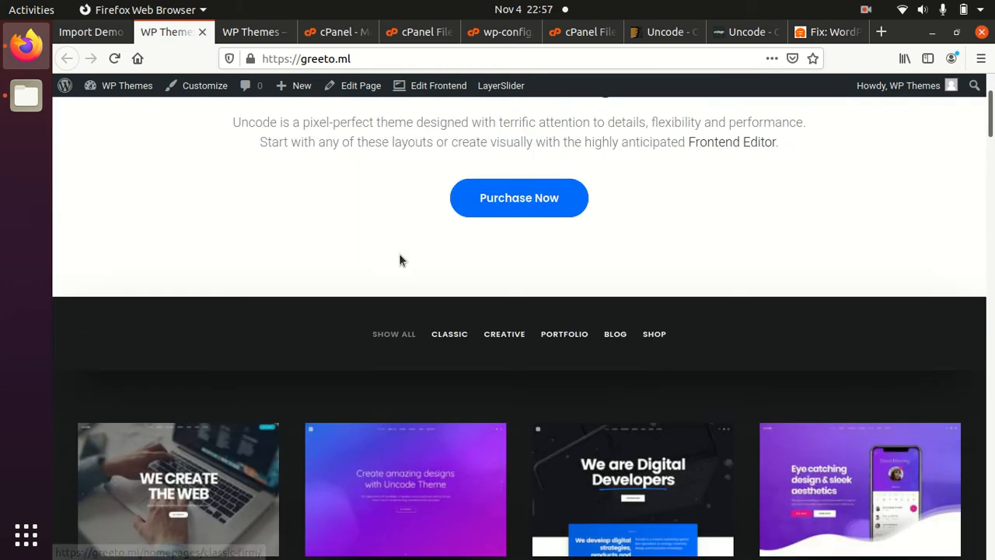
scroll(396, 240, "up", 2)
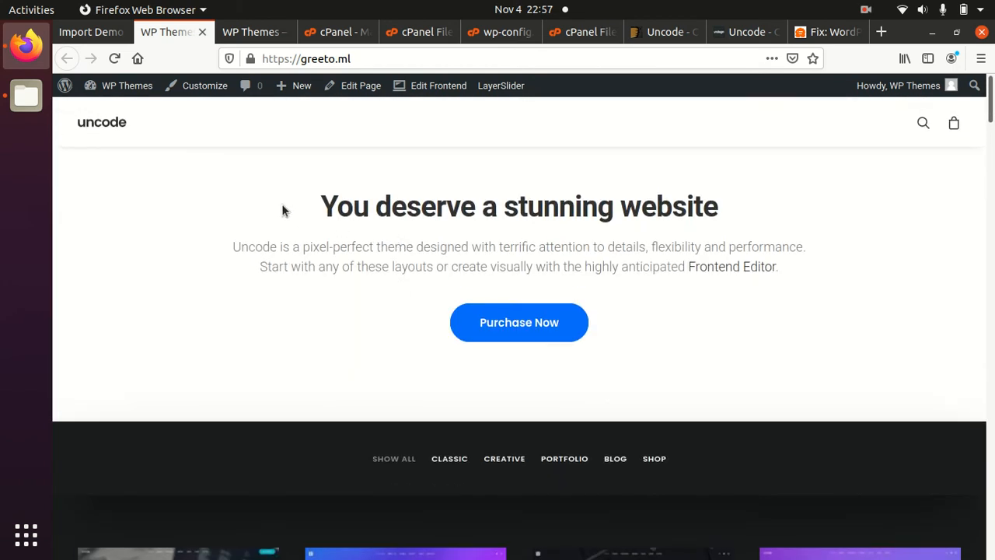
scroll(399, 249, "down", 5)
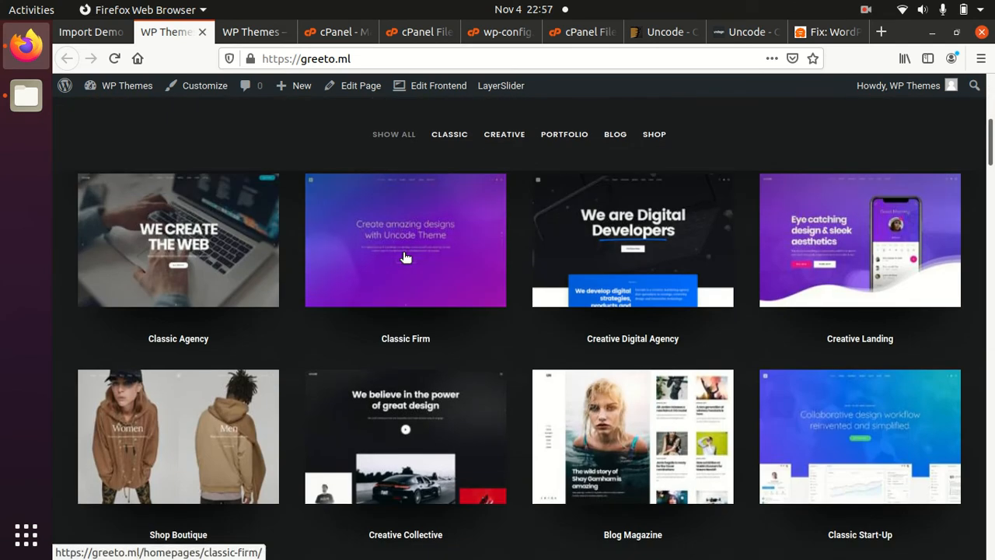
scroll(414, 263, "down", 3)
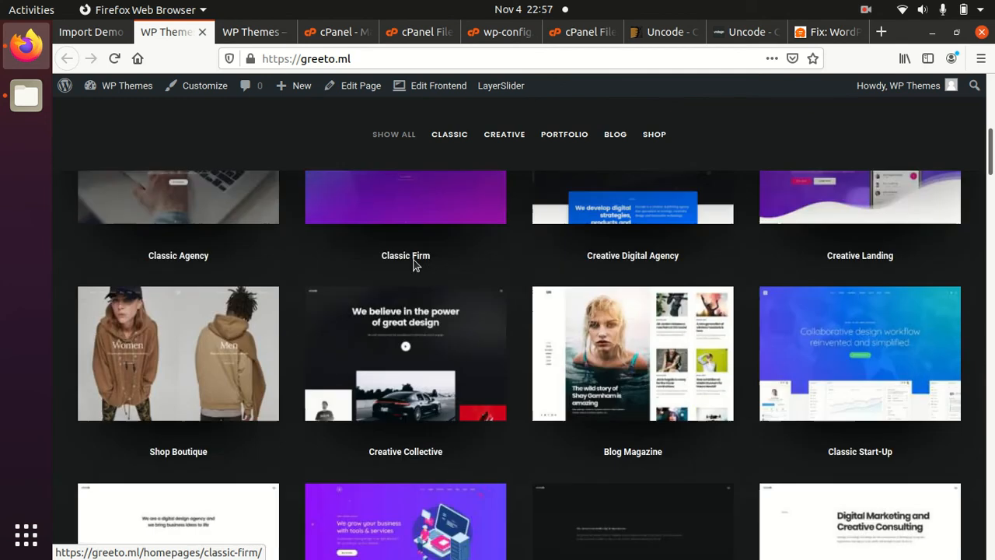
scroll(414, 263, "down", 2)
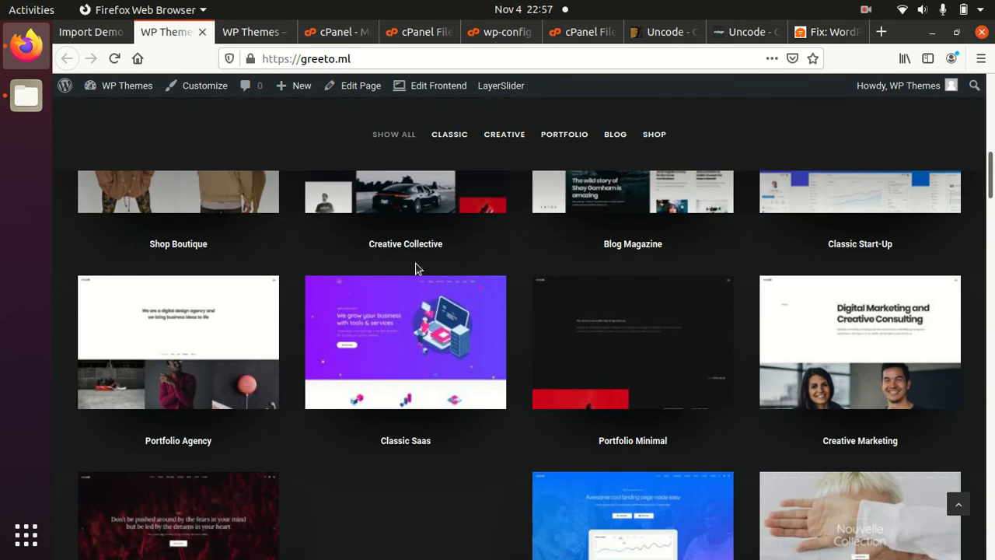
scroll(551, 330, "down", 2)
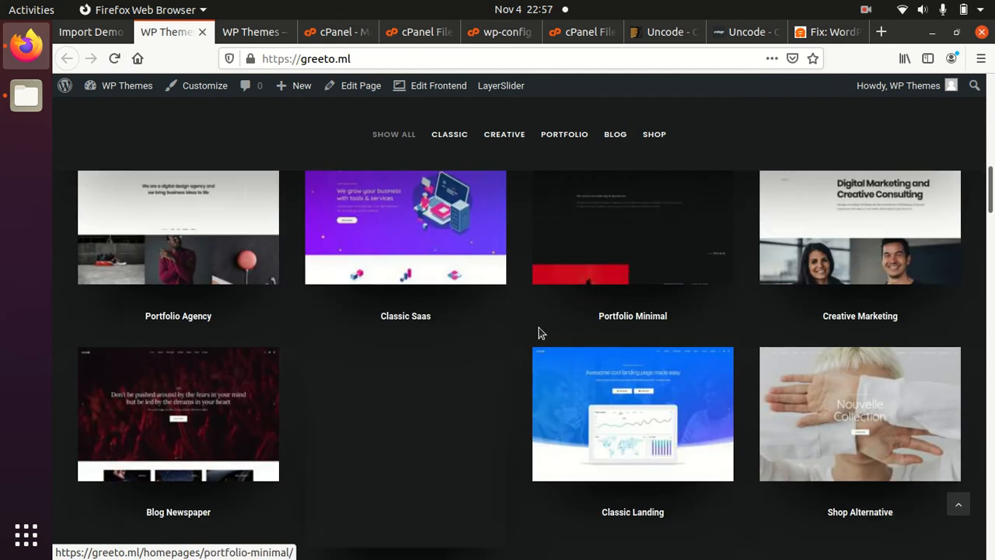
scroll(539, 327, "down", 3)
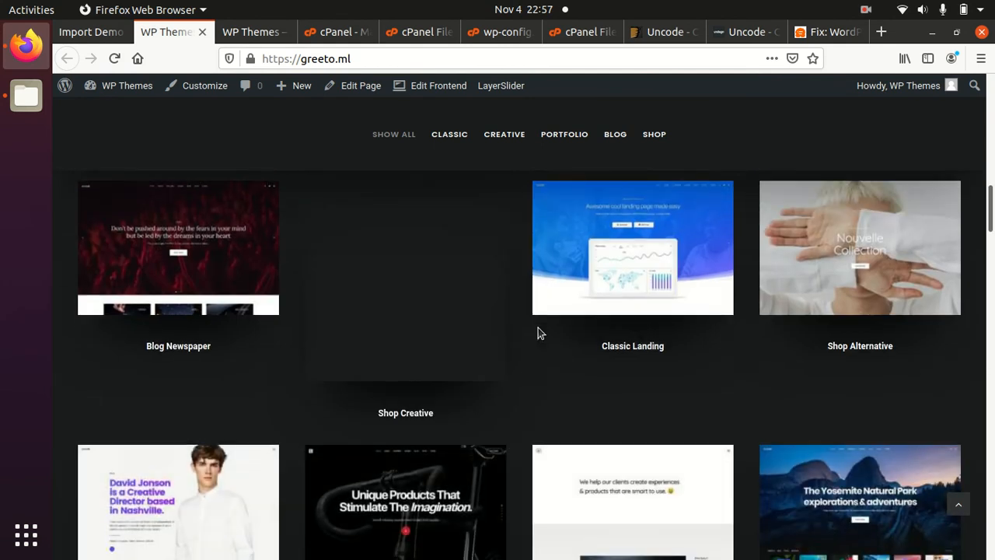
scroll(534, 325, "down", 3)
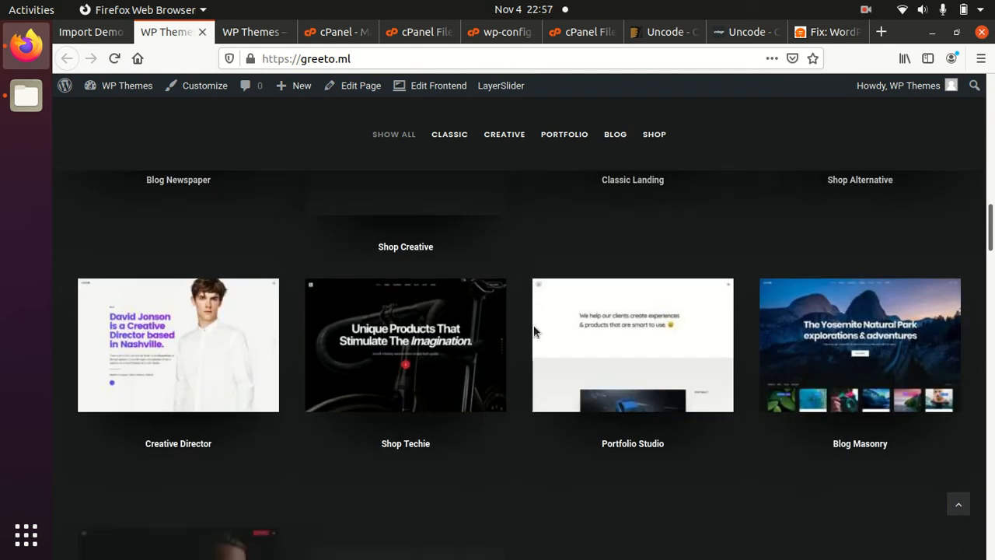
scroll(534, 325, "down", 1)
scroll(533, 325, "down", 2)
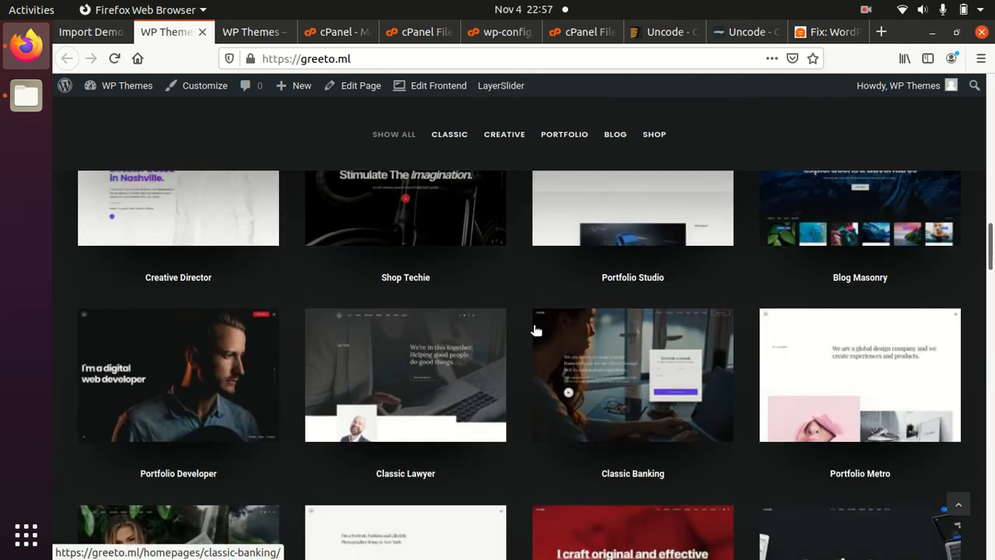
scroll(536, 330, "down", 3)
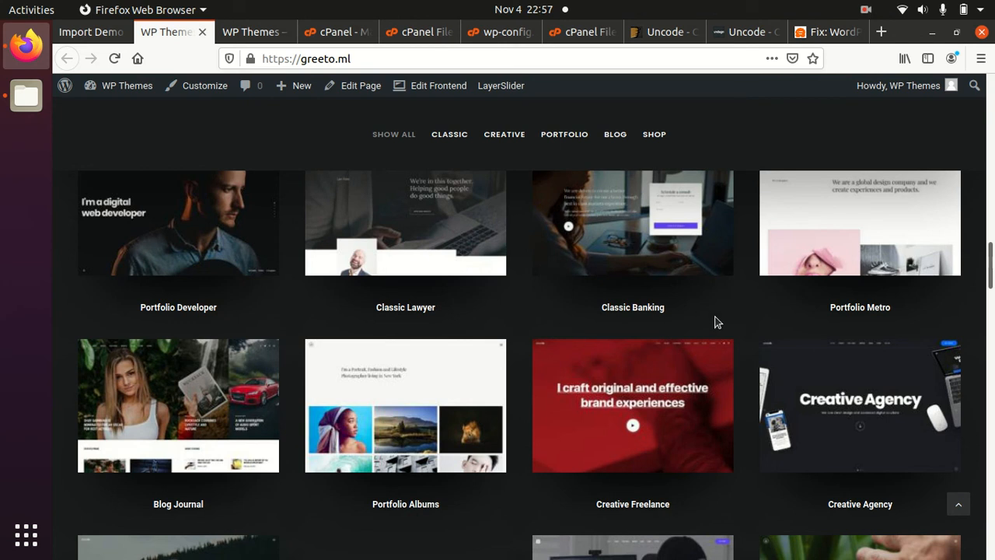
Step: Open the Creative Agency demo homepage and review its sections from the header slider to the contact area
left_click(857, 400)
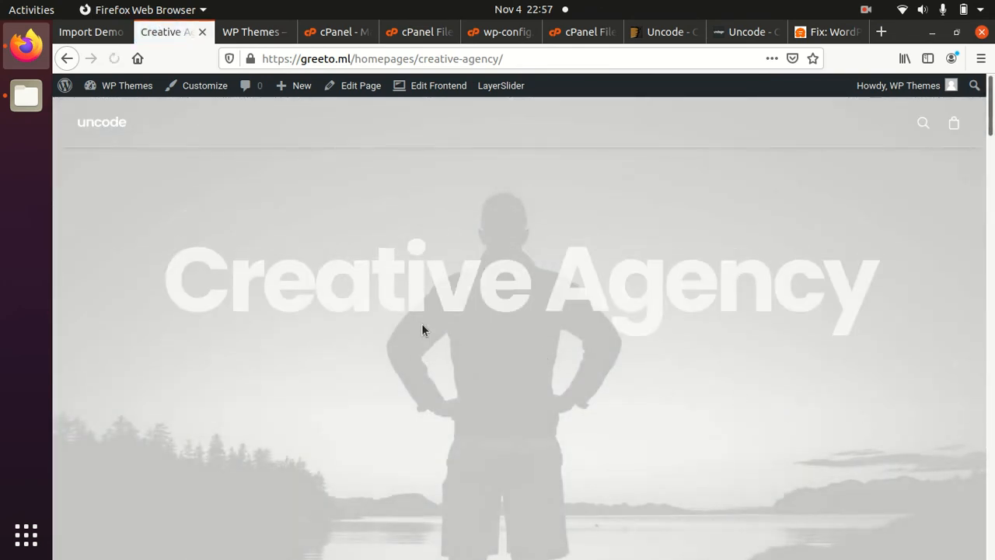
scroll(509, 320, "down", 10)
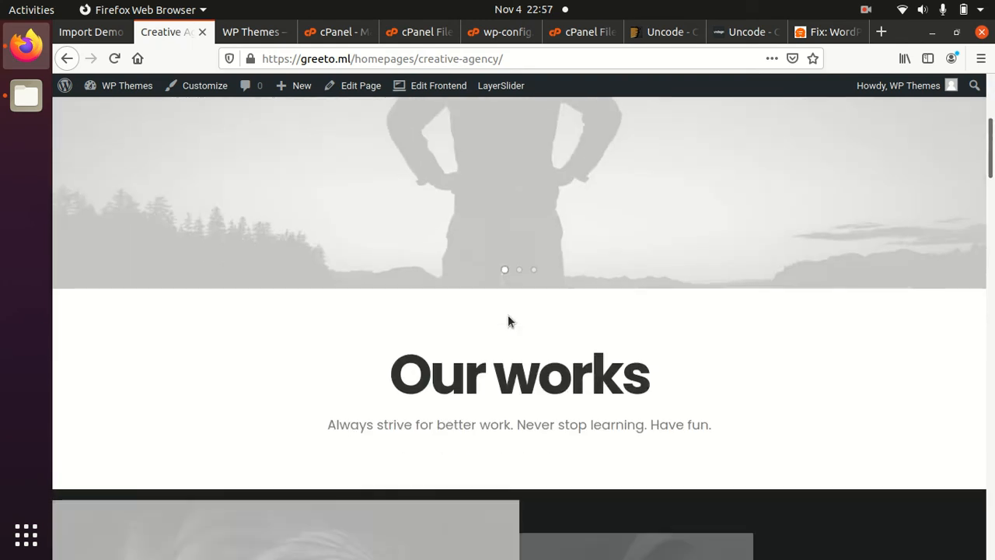
scroll(508, 316, "down", 10)
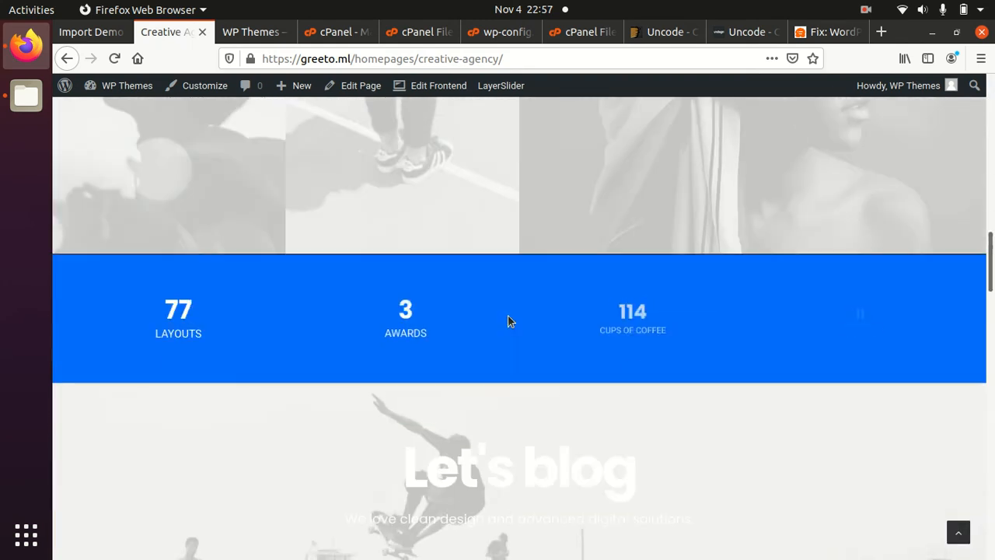
scroll(508, 320, "down", 6)
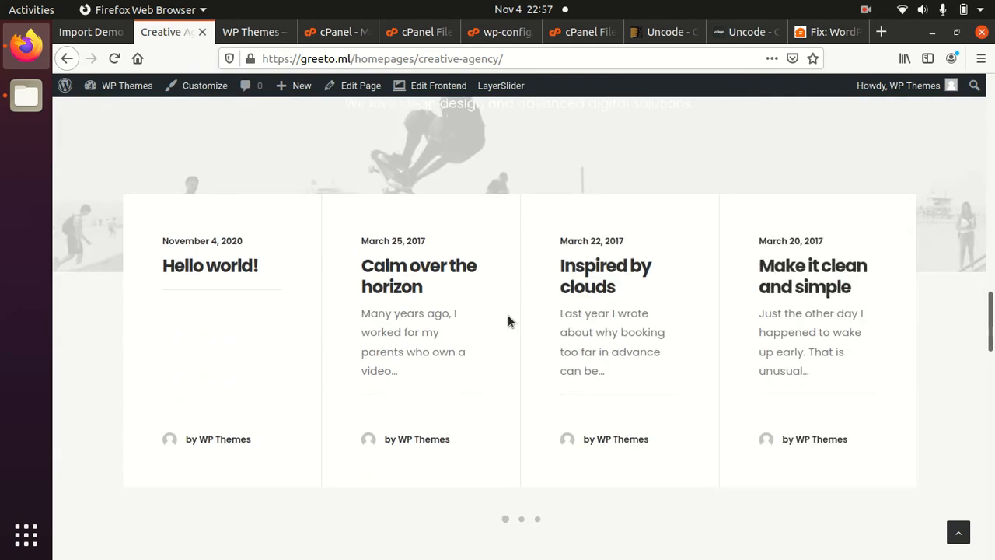
scroll(522, 315, "down", 6)
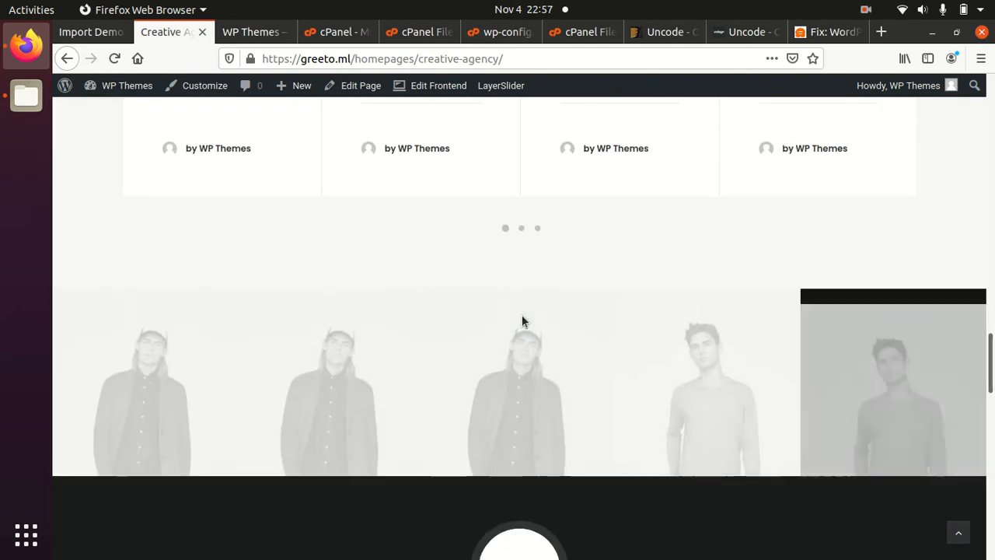
scroll(521, 315, "down", 5)
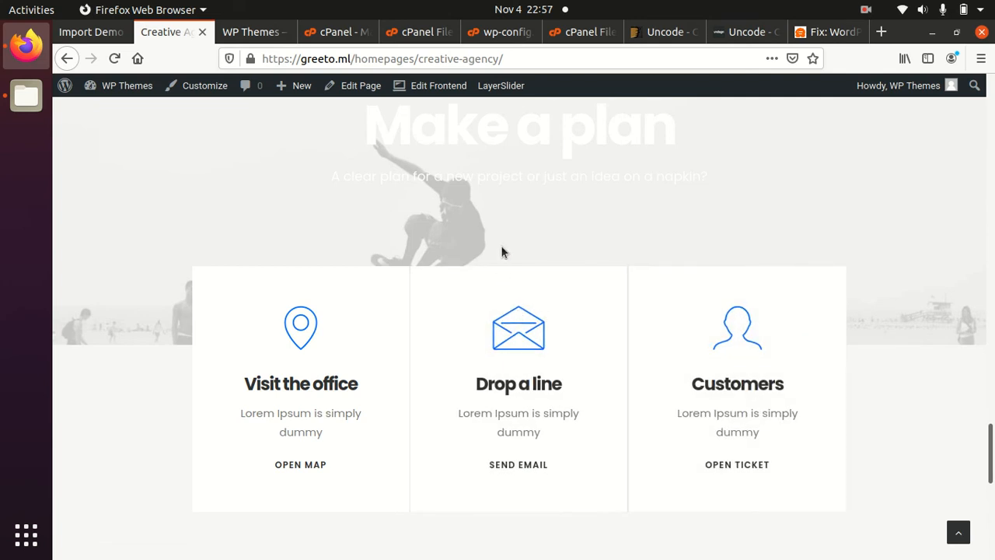
scroll(501, 251, "down", 2)
scroll(501, 251, "up", 10)
scroll(501, 251, "up", 15)
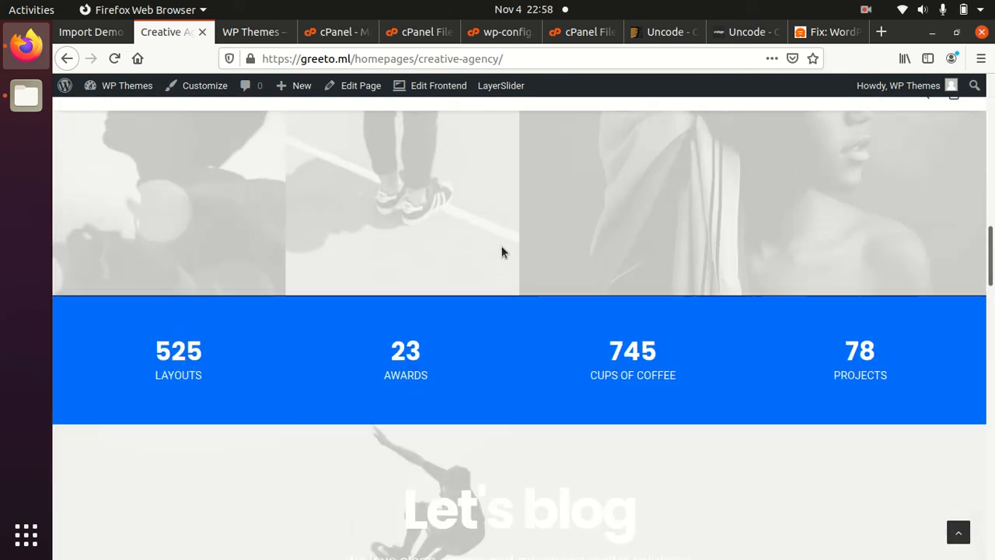
scroll(502, 251, "up", 2)
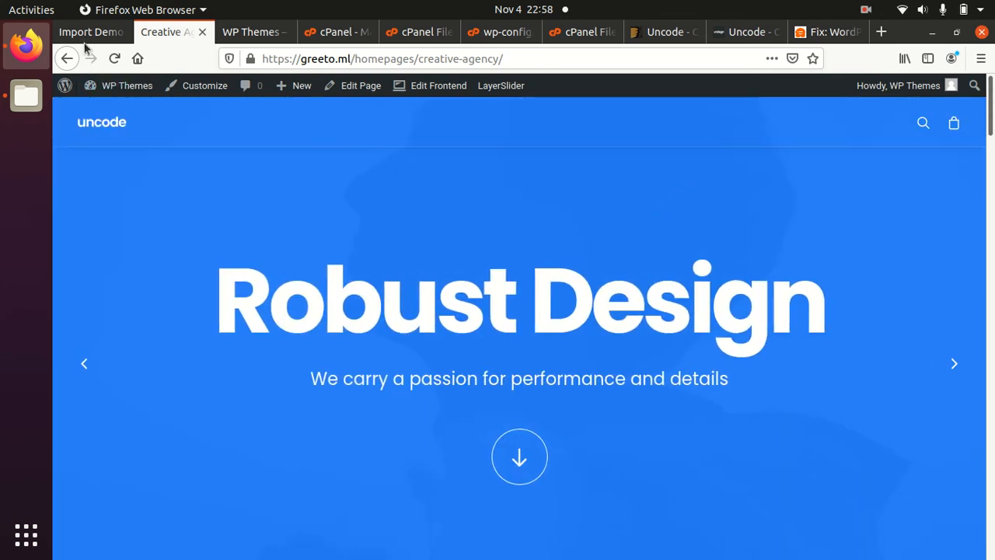
Step: Return to Uncode's Import Demo page, dismiss the finished import dialog, and import the demo site menus, confirming the import
left_click(86, 37)
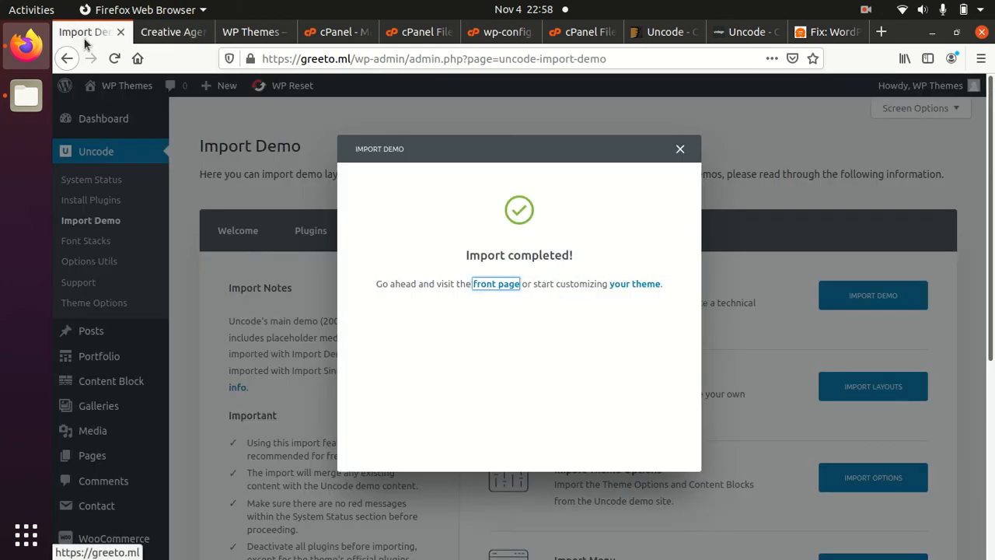
left_click(680, 150)
scroll(710, 379, "down", 3)
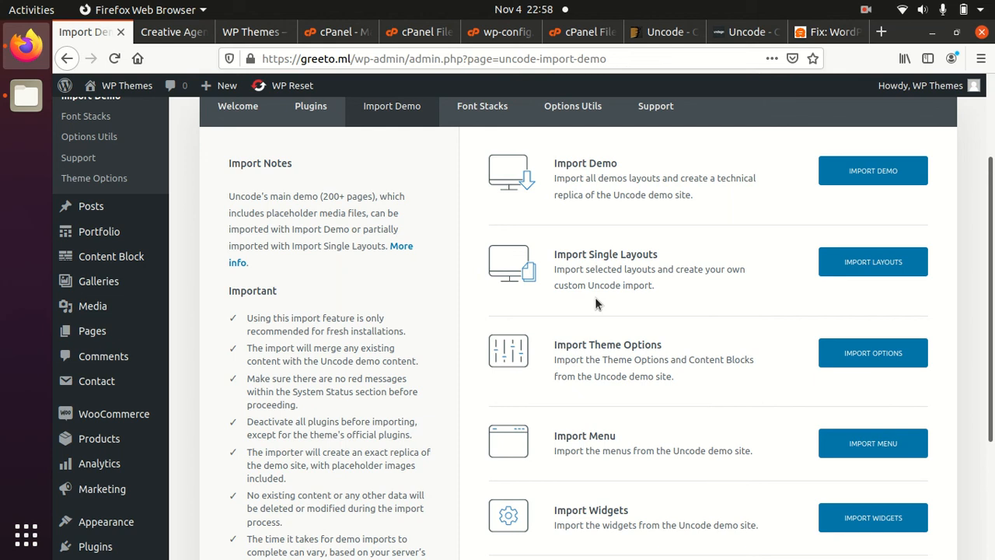
left_click(853, 445)
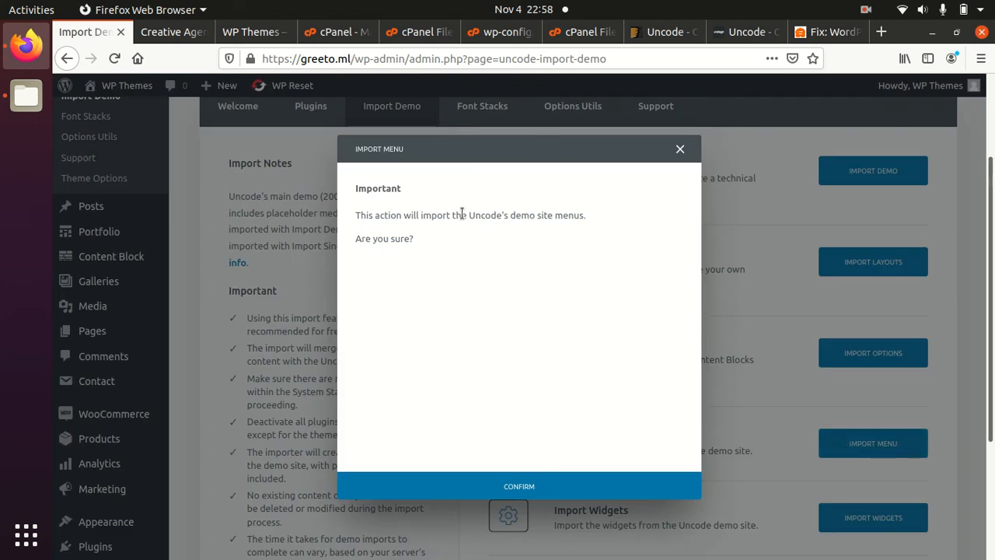
left_click_drag(491, 215, 585, 216)
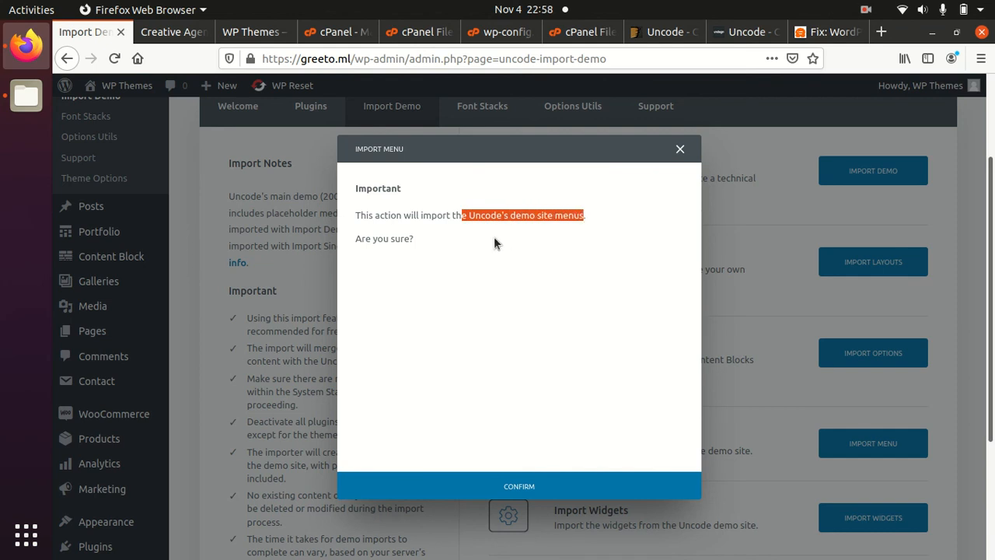
left_click(429, 248)
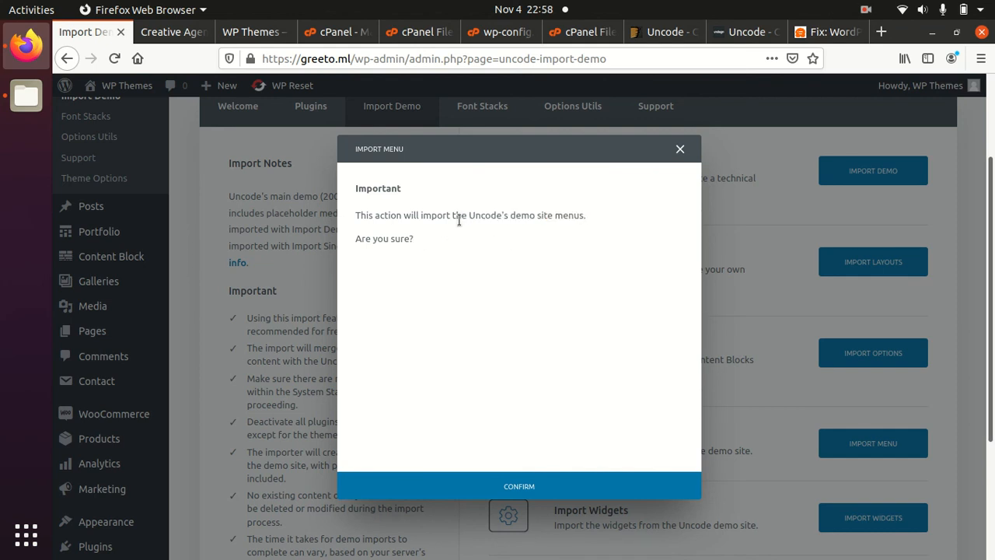
left_click(528, 487)
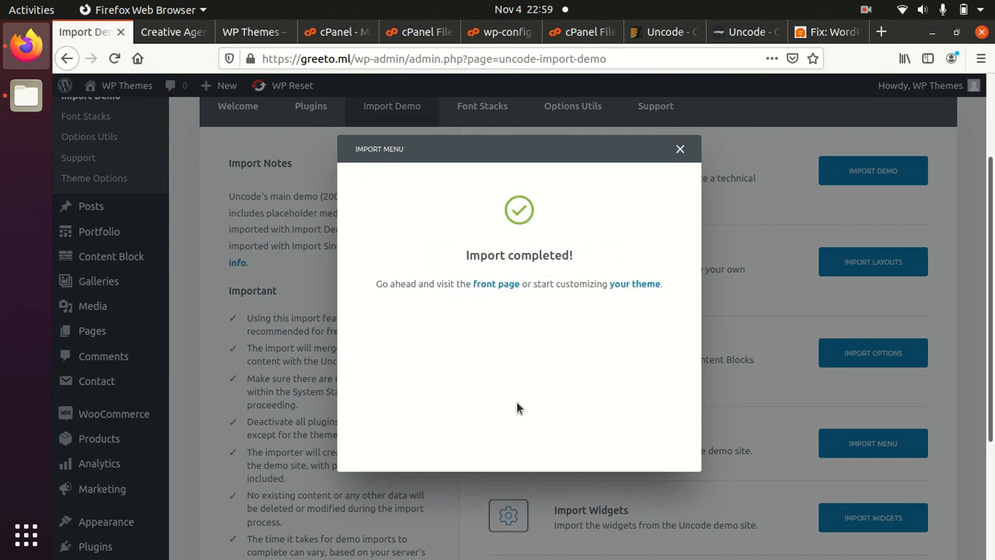
Step: Visit the site's front page and look through the demo homepages down to the Blog Magazine row
left_click(494, 284)
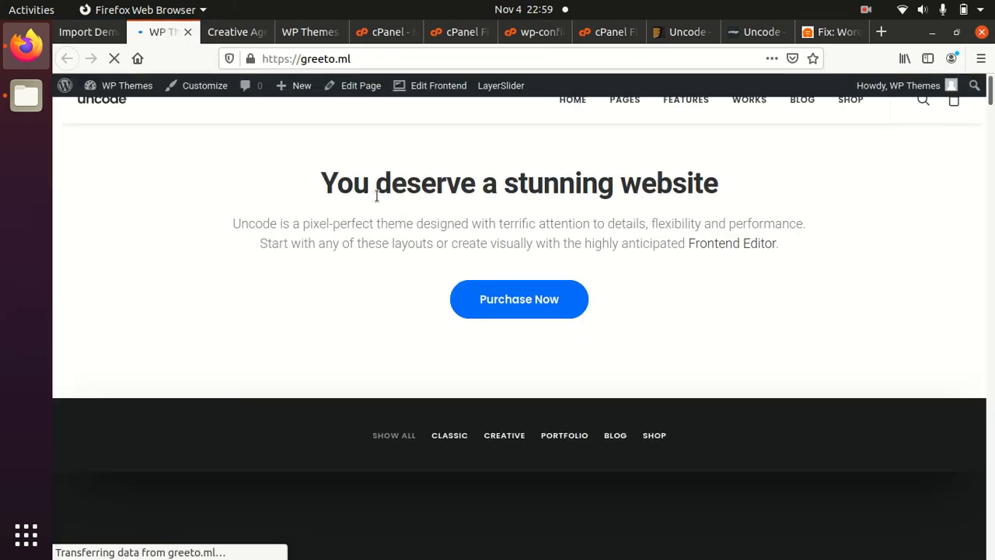
scroll(546, 345, "down", 6)
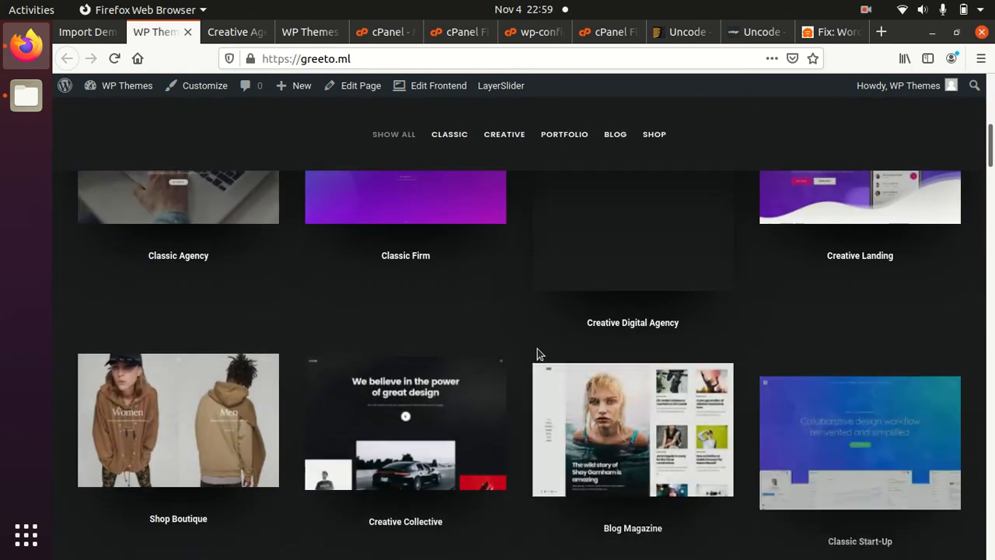
scroll(611, 288, "down", 2)
Step: Open the Blog Magazine demo homepage and review its post grid and the imported header navigation
left_click(614, 277)
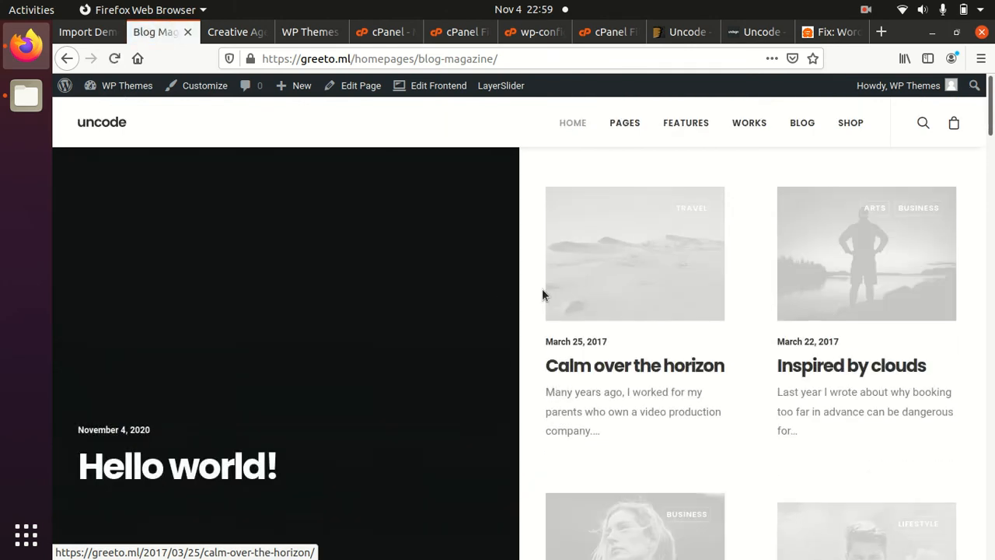
scroll(424, 348, "down", 8)
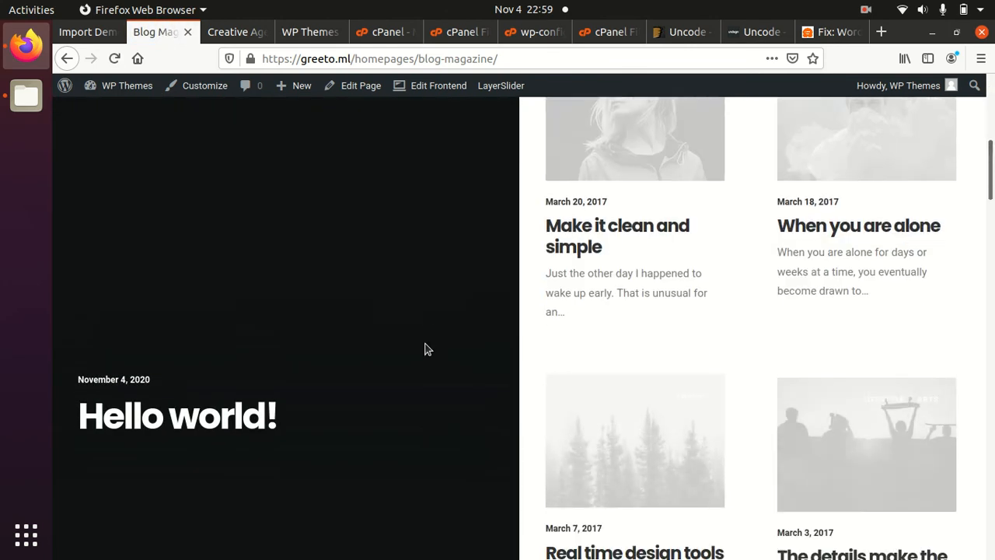
scroll(425, 349, "down", 8)
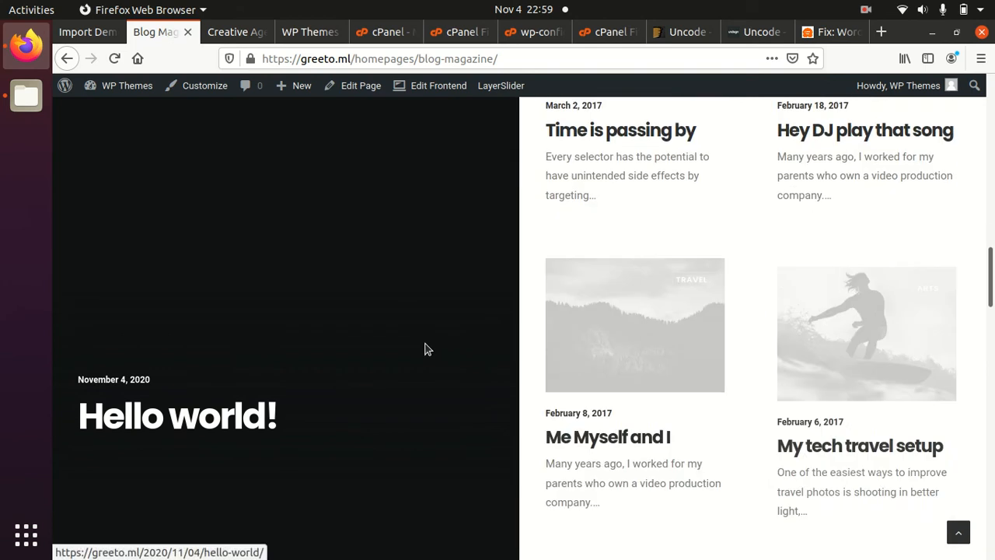
scroll(427, 347, "down", 3)
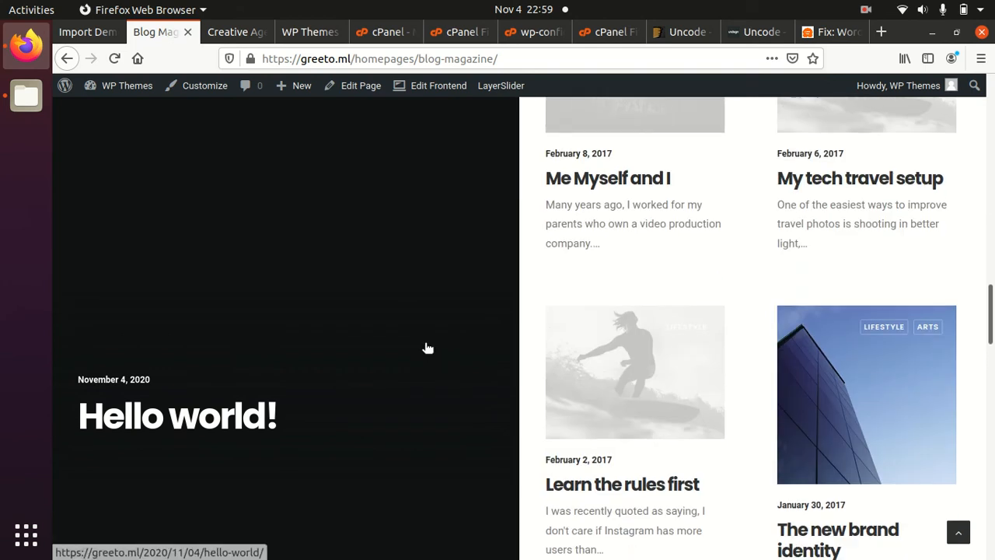
scroll(704, 346, "down", 5)
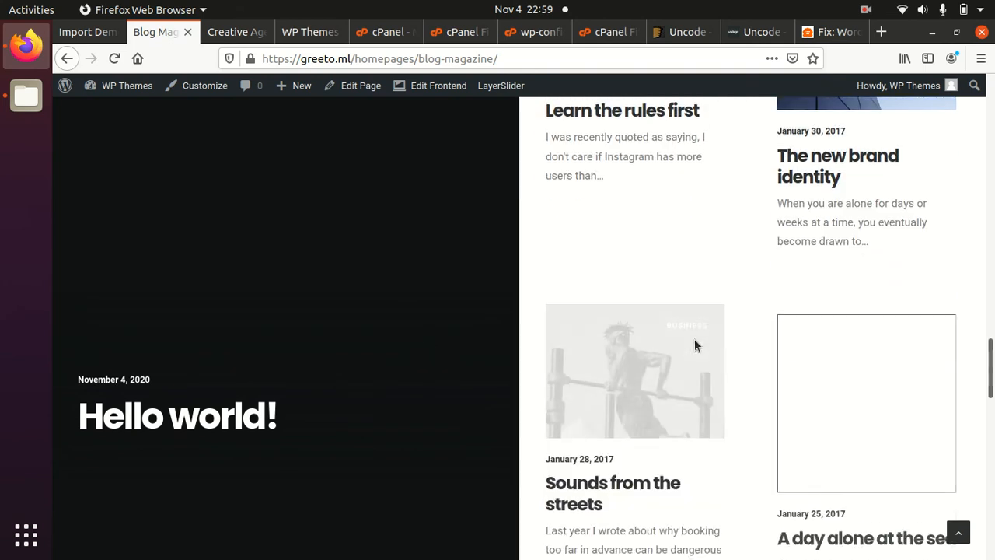
scroll(695, 345, "up", 4)
scroll(694, 339, "up", 12)
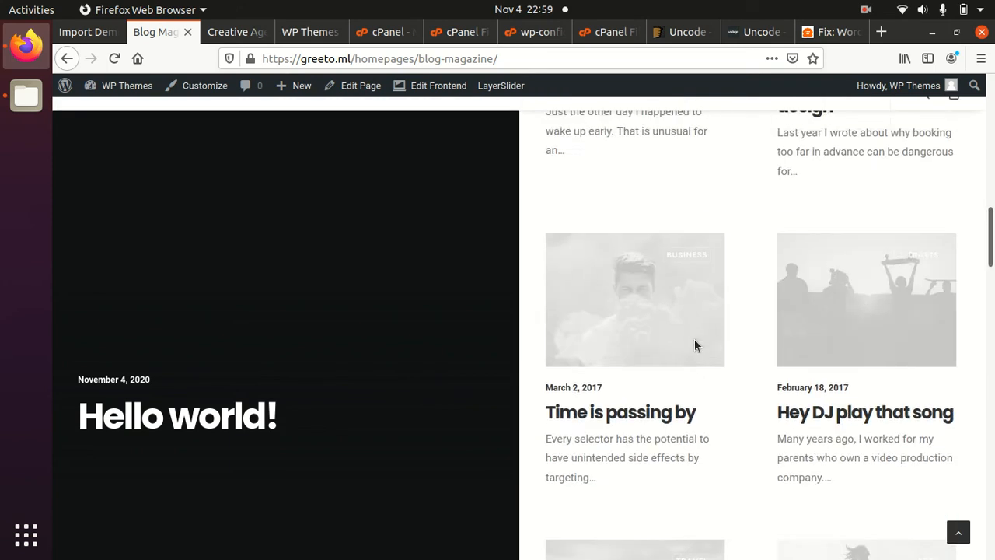
scroll(694, 339, "up", 5)
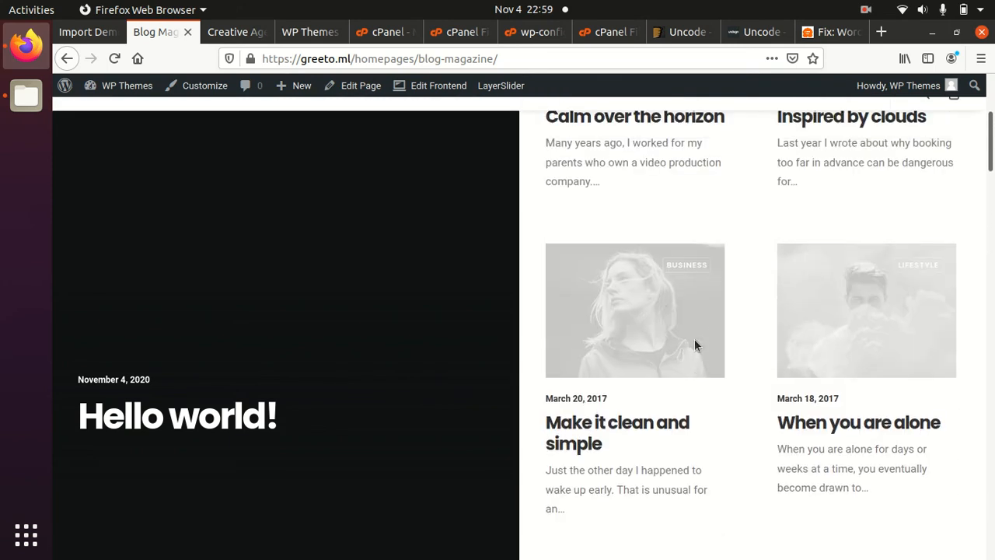
scroll(653, 292, "up", 3)
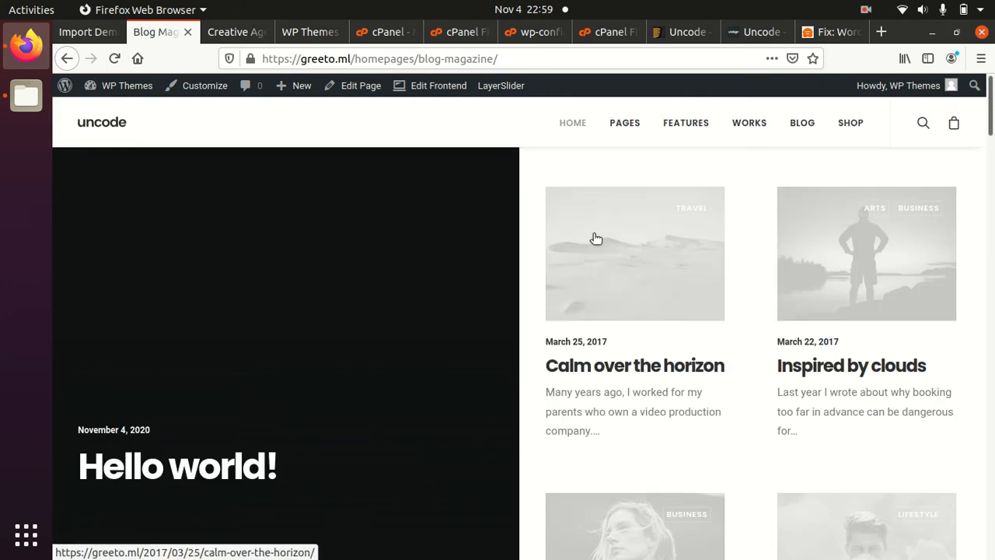
left_click(576, 131)
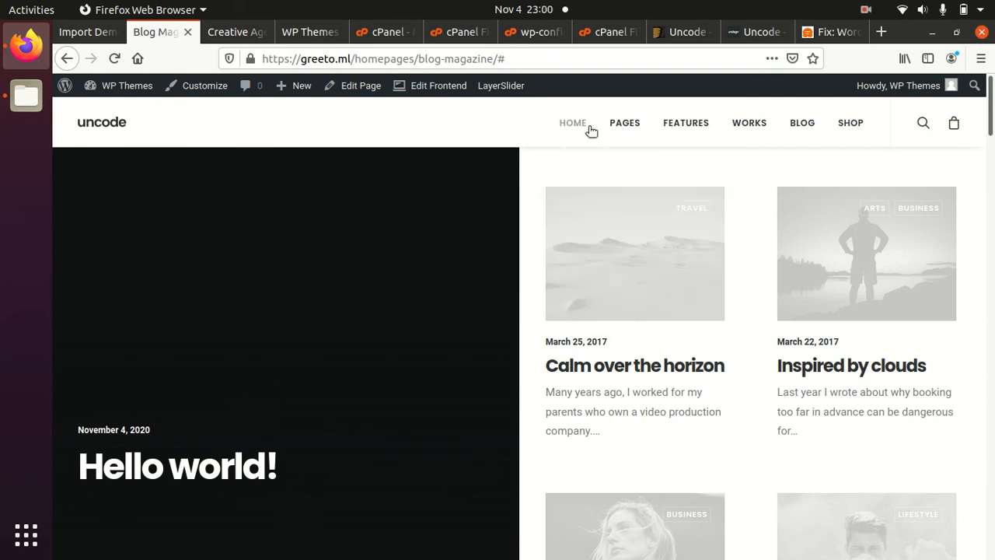
mouse_move(693, 127)
Step: Go back to the front page gallery and look through the demo homepages below Blog Magazine
left_click(67, 60)
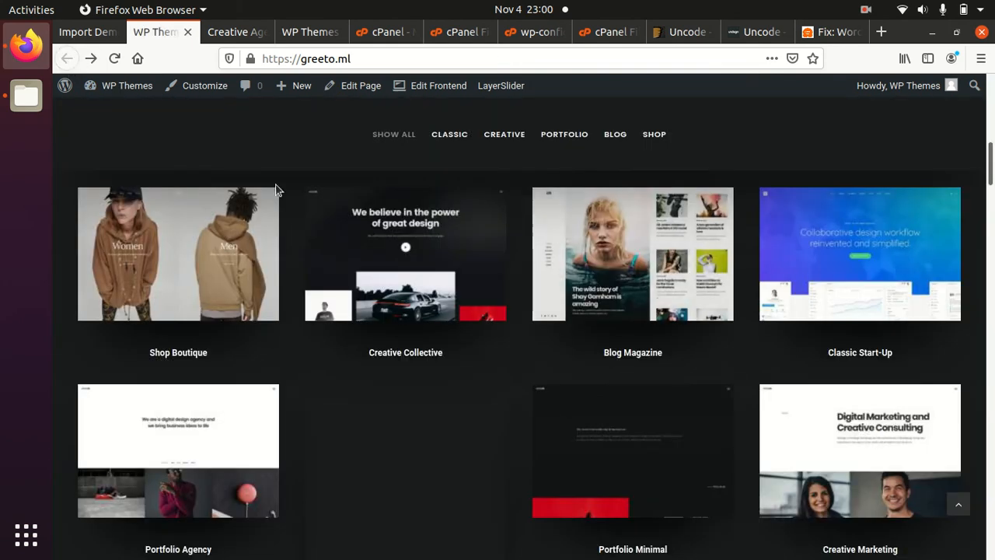
scroll(718, 280, "down", 4)
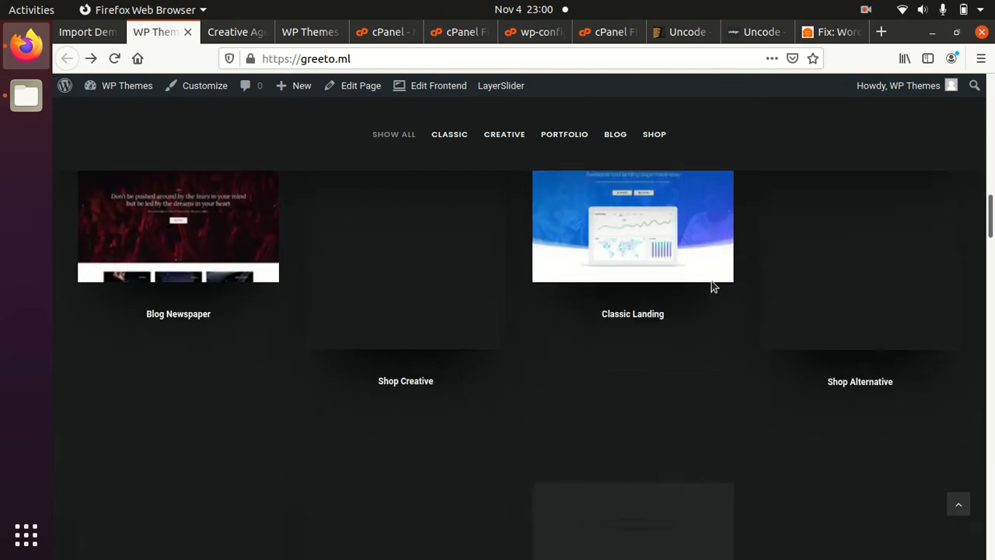
scroll(565, 320, "down", 3)
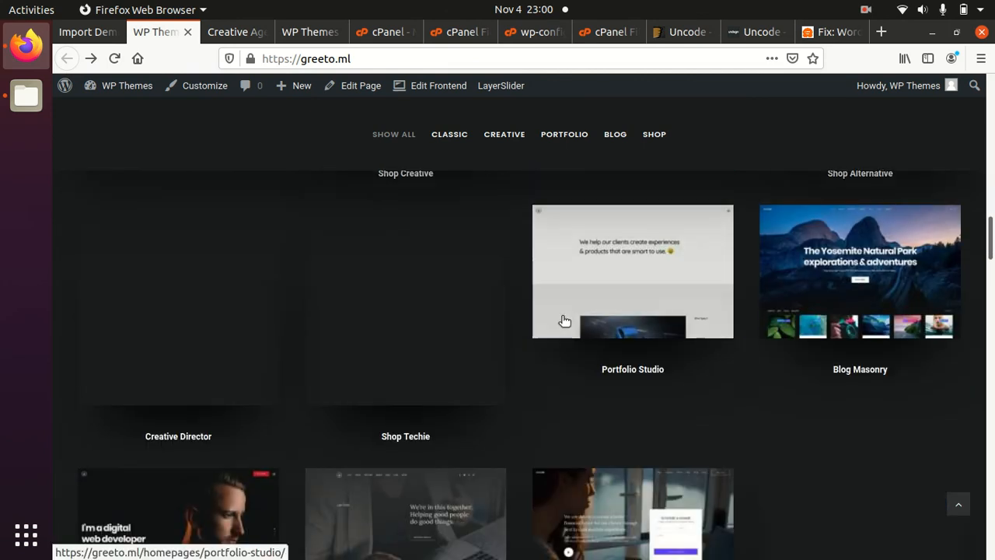
scroll(565, 321, "down", 3)
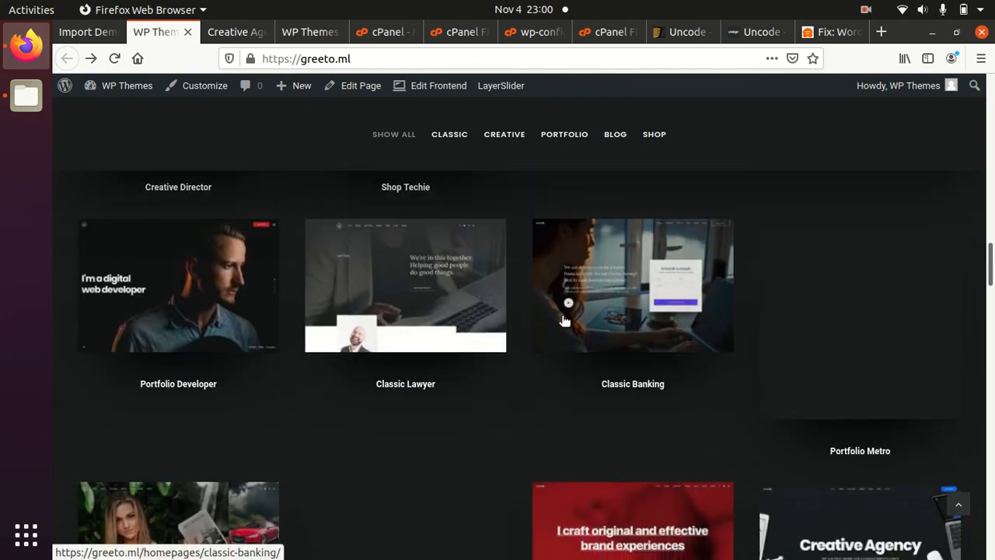
scroll(563, 321, "down", 3)
Step: Open the Creative Agency demo homepage and check its header navigation, portfolio images and blog section
left_click(836, 353)
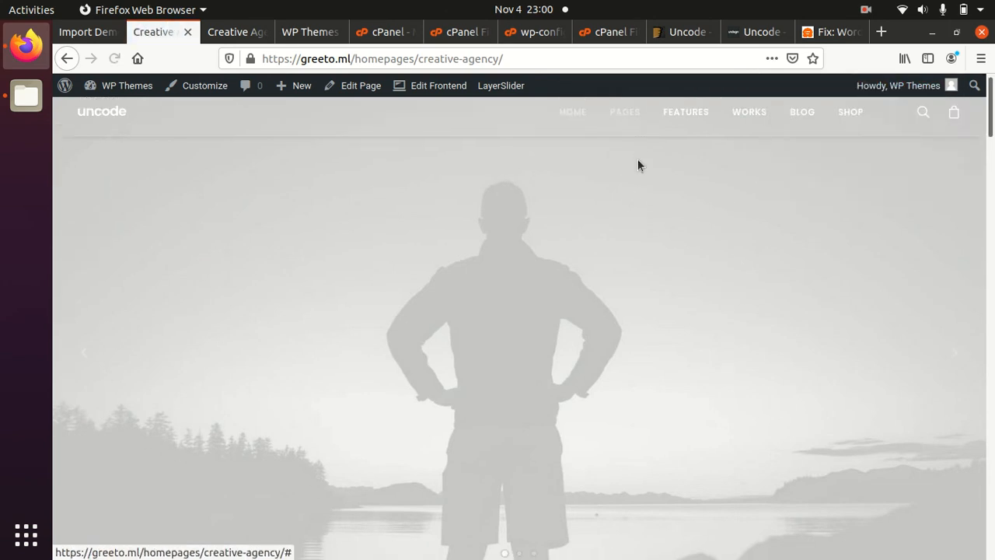
scroll(634, 167, "down", 5)
scroll(634, 170, "up", 5)
mouse_move(584, 121)
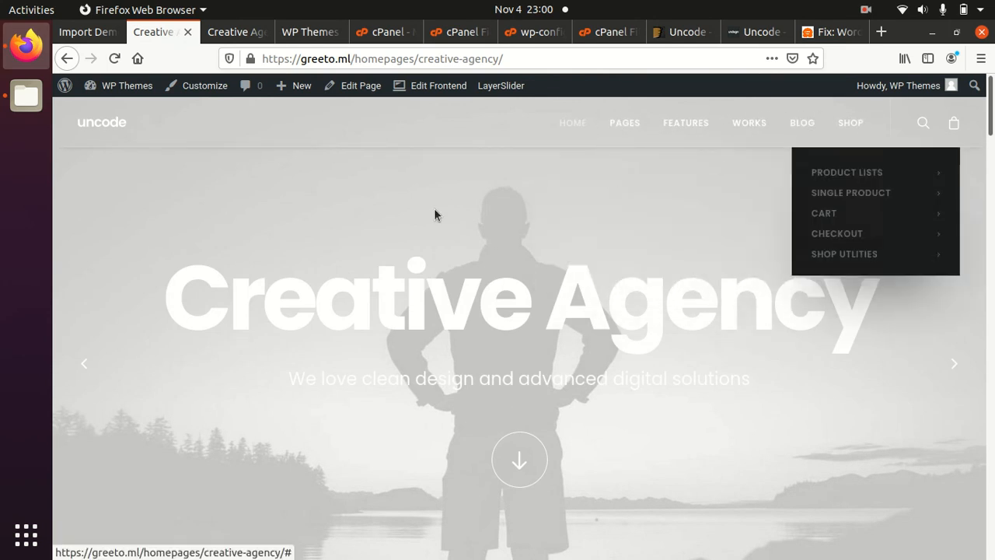
scroll(459, 245, "down", 3)
scroll(460, 248, "down", 10)
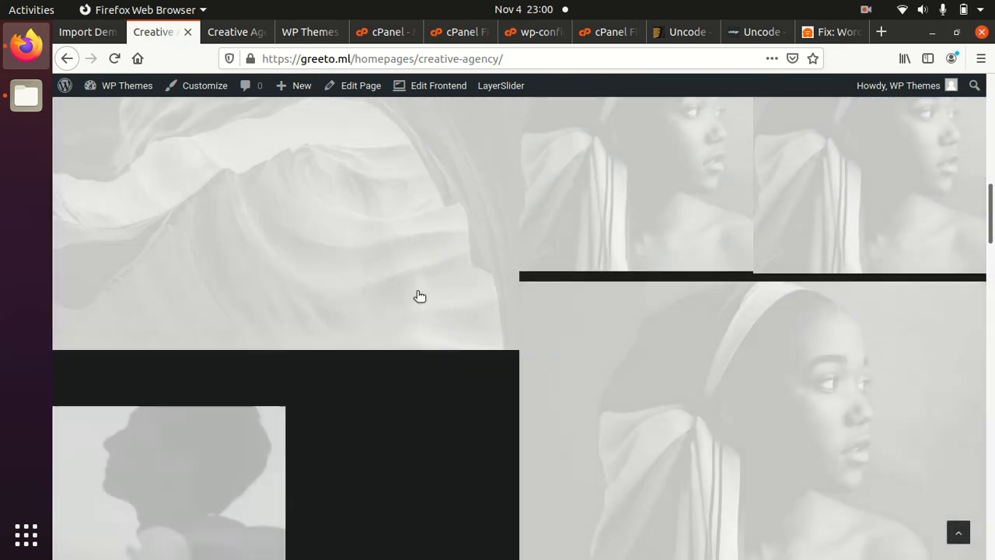
scroll(417, 296, "down", 8)
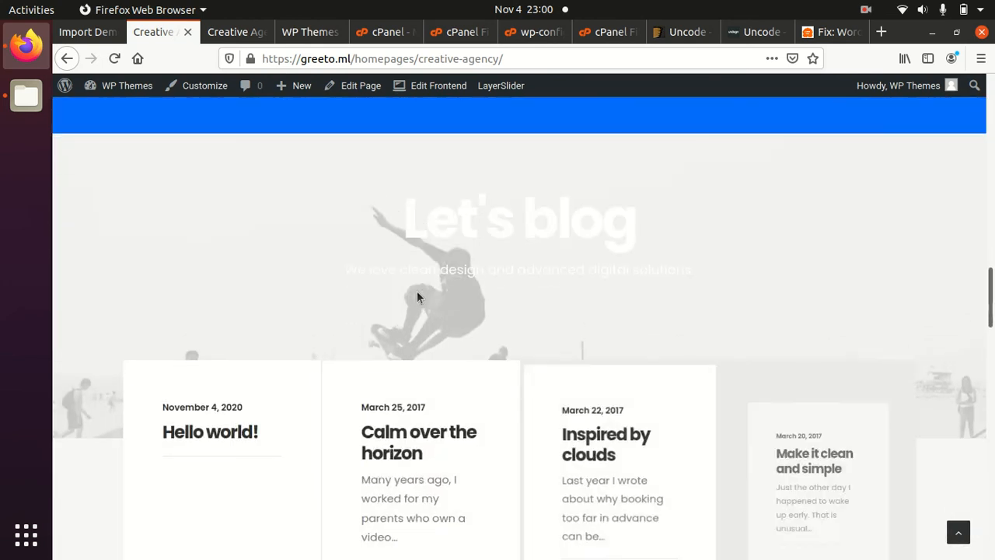
scroll(409, 282, "up", 8)
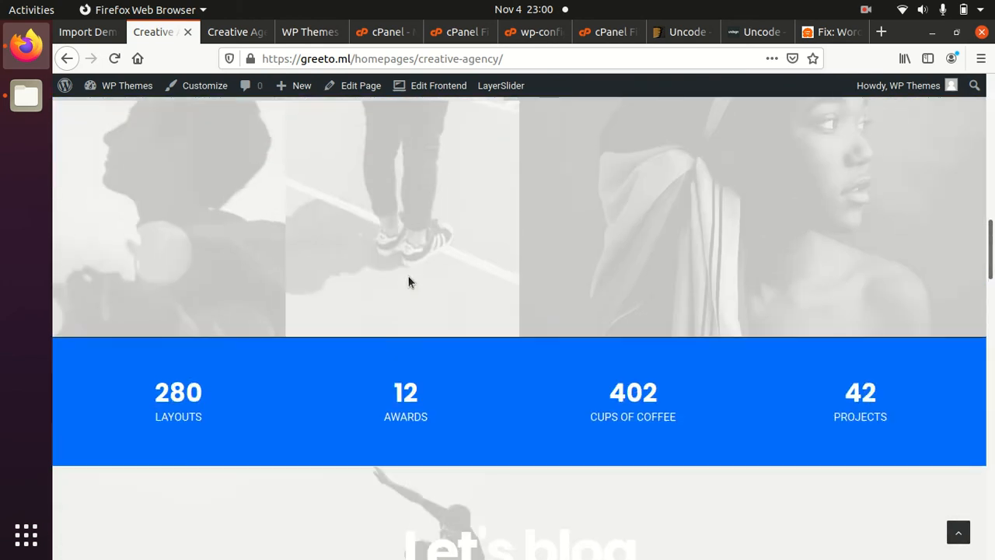
scroll(410, 281, "up", 10)
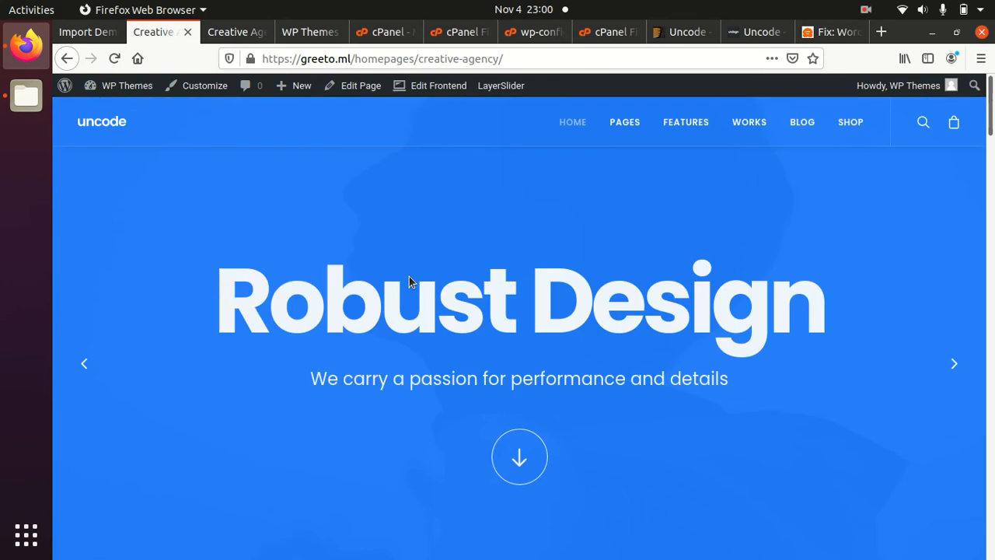
Step: Open the About Classic page through the site's imported navigation and look over its manifesto and services sections
mouse_move(626, 123)
mouse_move(628, 168)
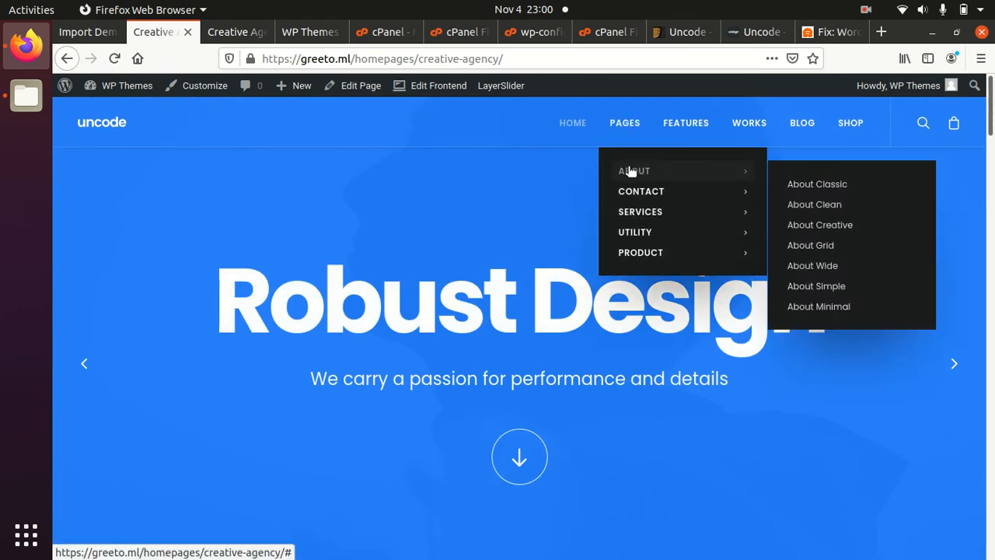
left_click(786, 187)
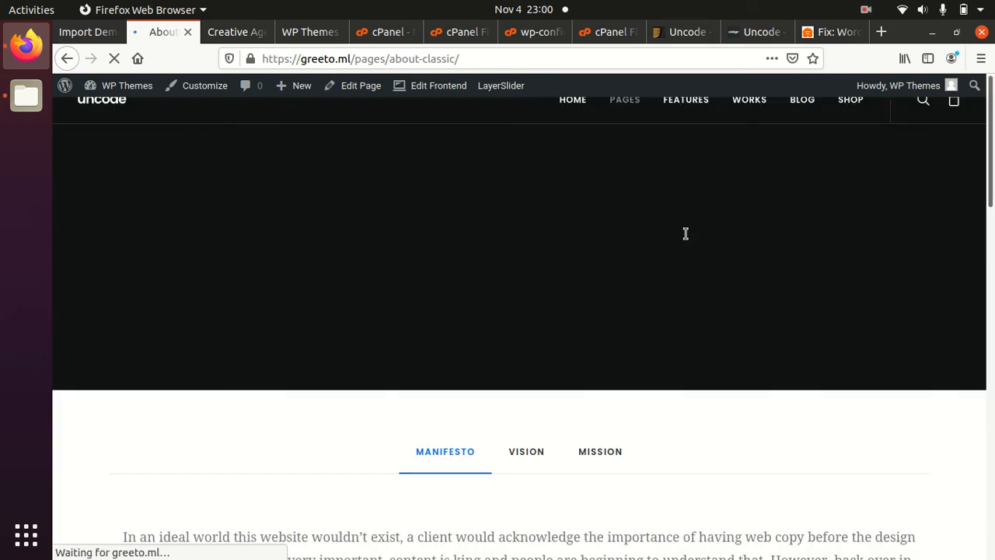
scroll(435, 365, "down", 8)
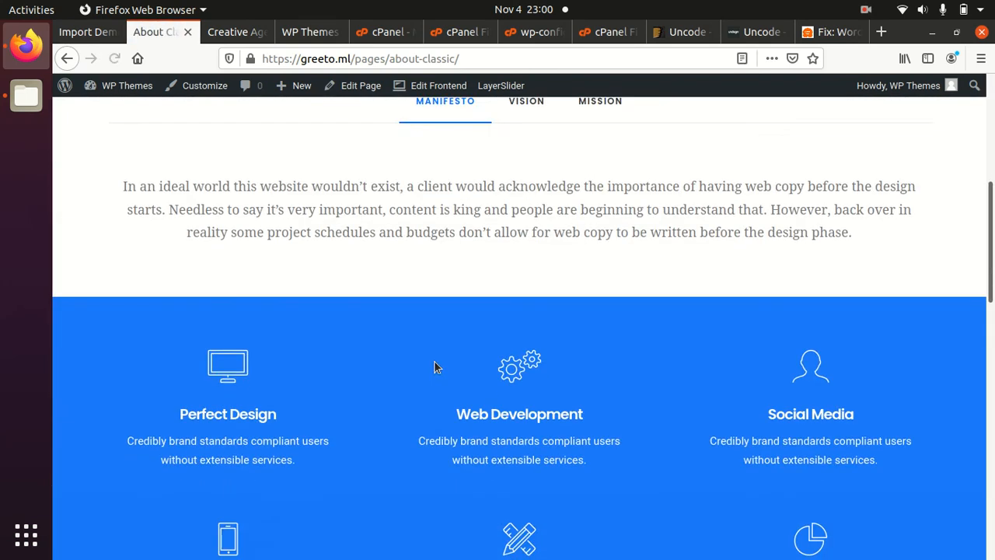
scroll(435, 361, "up", 4)
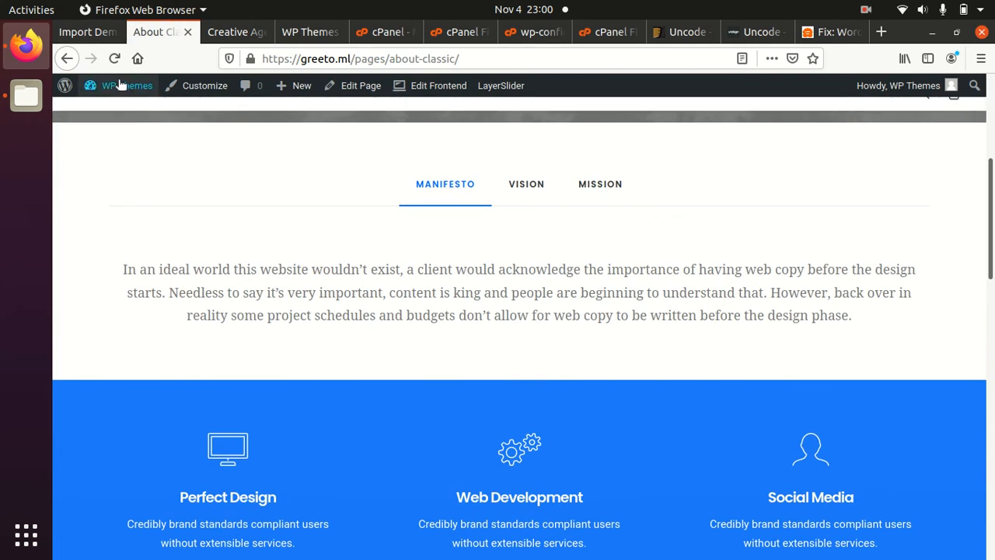
Step: Return to Uncode's Import Demo page, dismiss the finished menu import dialog, and look over the remaining import options and admin sections
left_click(87, 32)
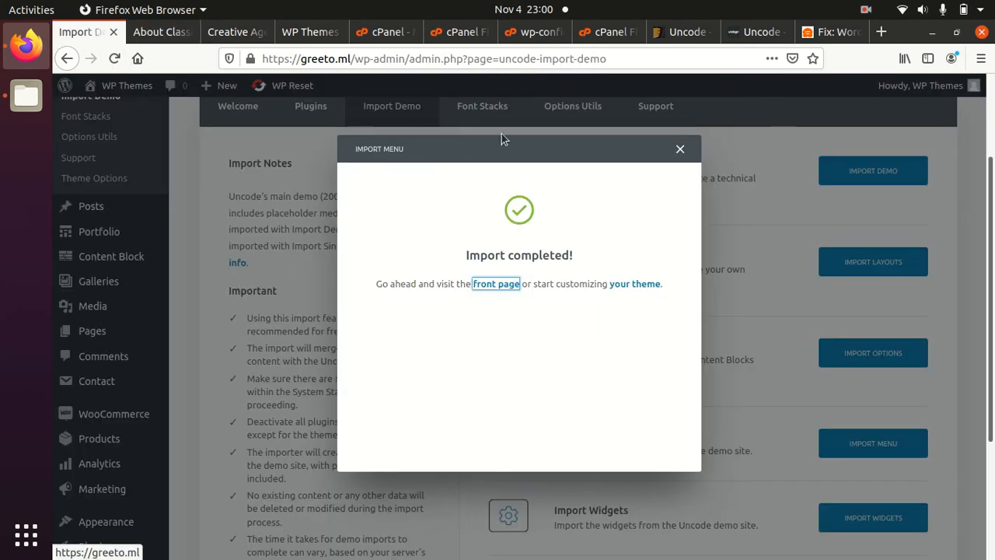
left_click(679, 150)
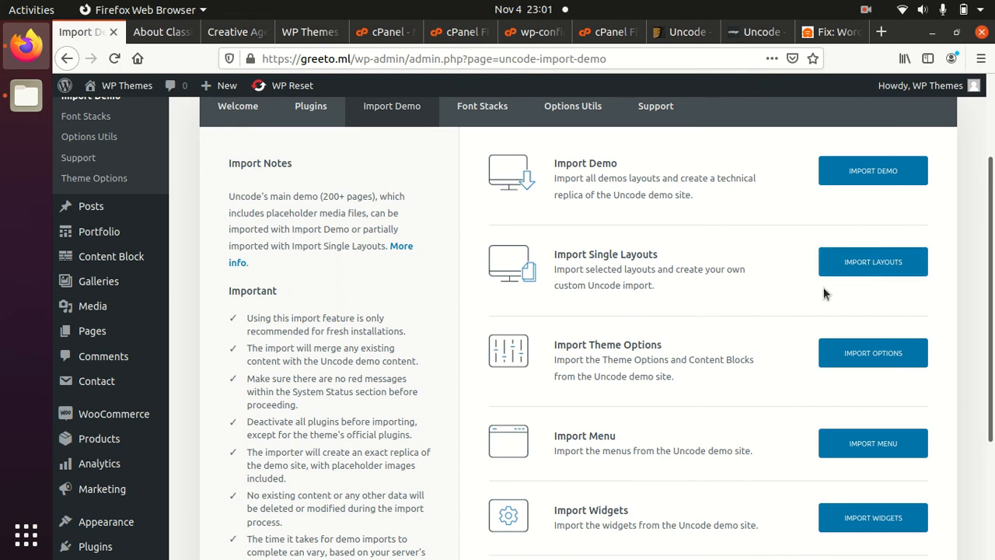
scroll(783, 324, "down", 5)
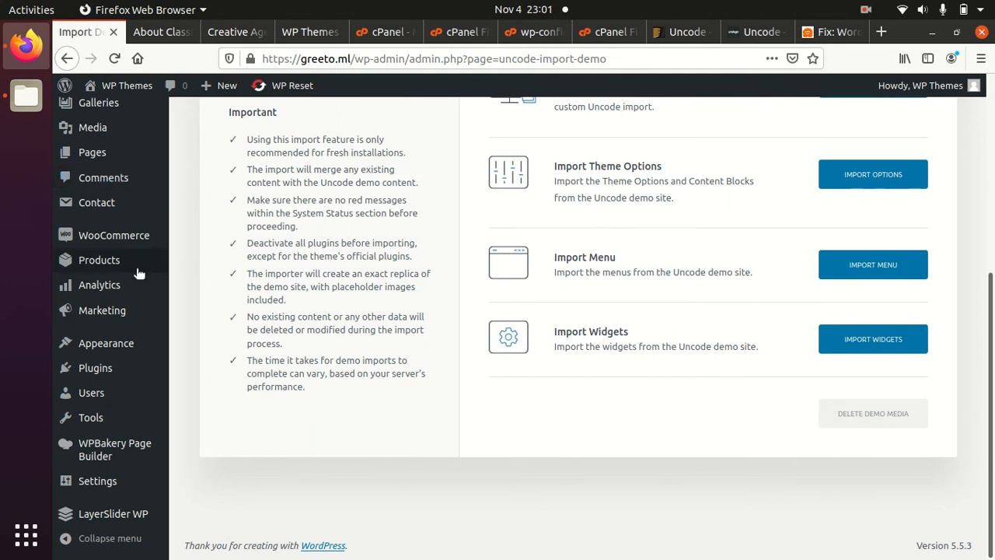
scroll(111, 249, "up", 2)
mouse_move(109, 218)
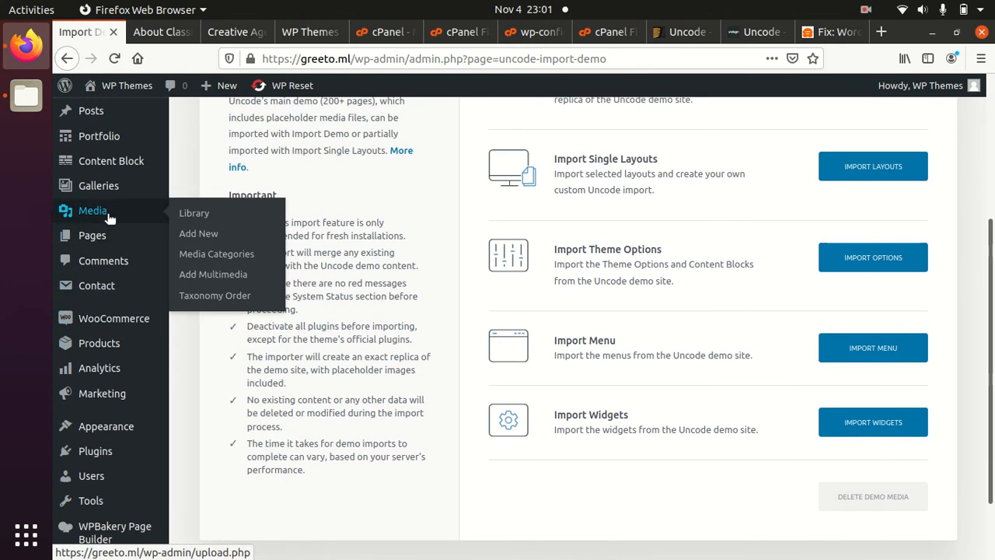
Step: Open the Media Library and look through the imported demo media items
left_click(194, 213)
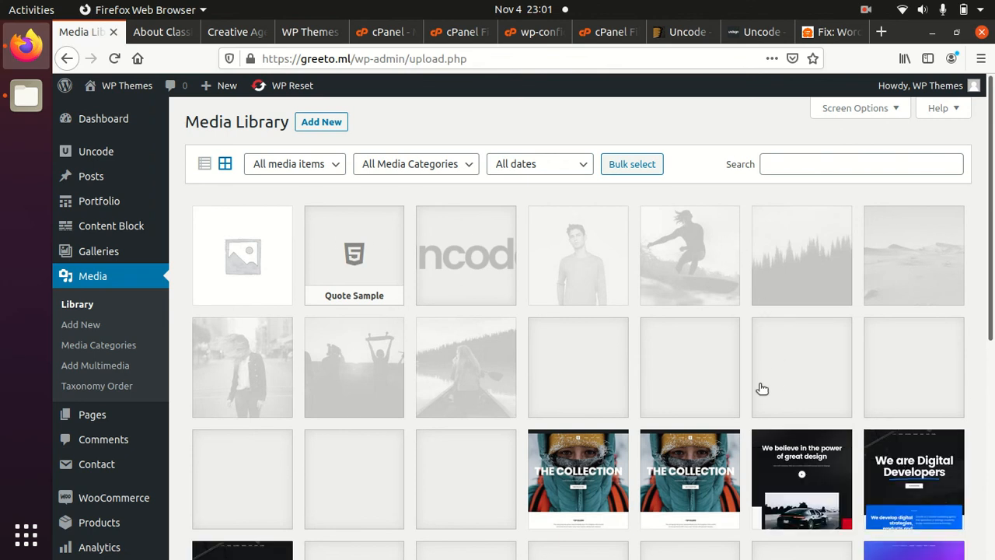
scroll(813, 276, "down", 5)
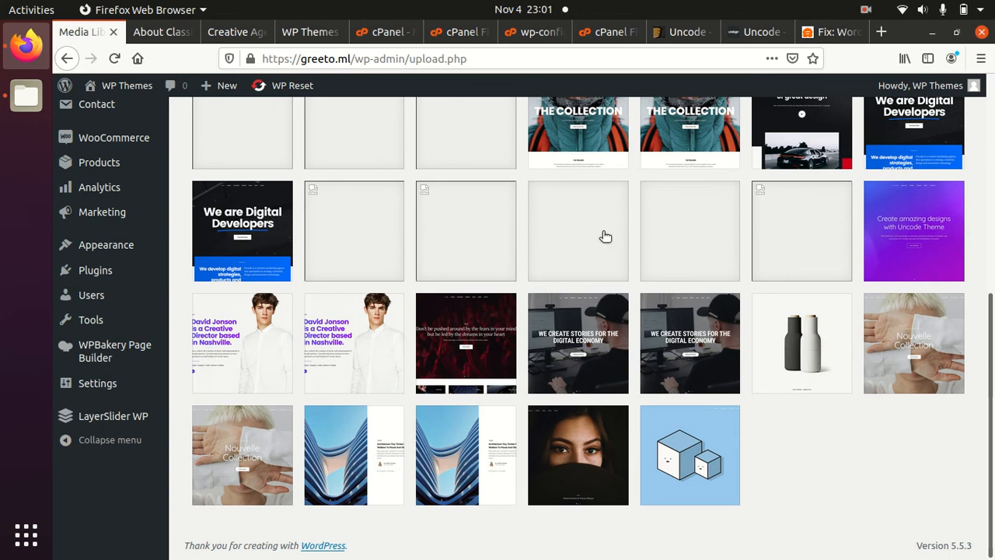
scroll(785, 237, "up", 3)
scroll(776, 238, "up", 2)
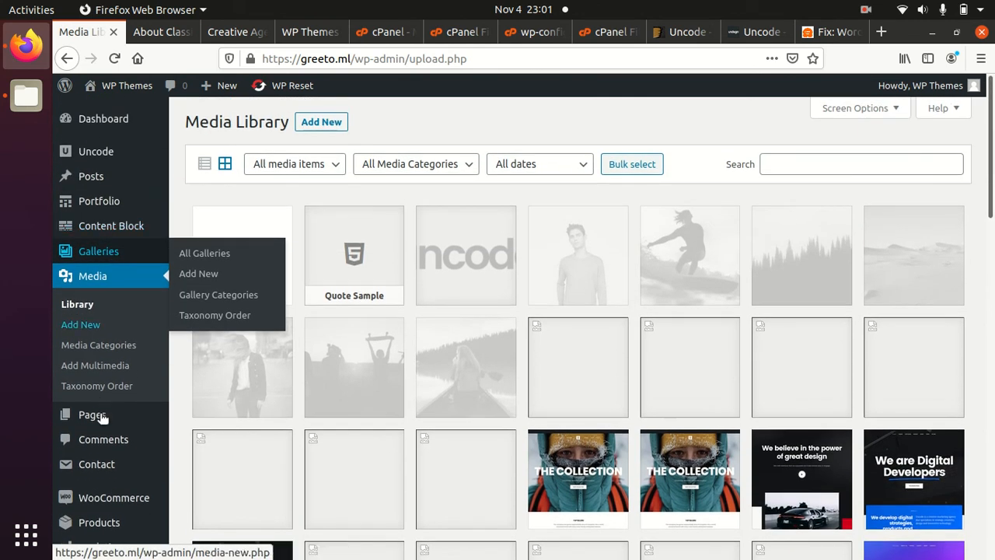
Step: Open the list of all pages and look through its first two pages of imported demo entries
mouse_move(99, 416)
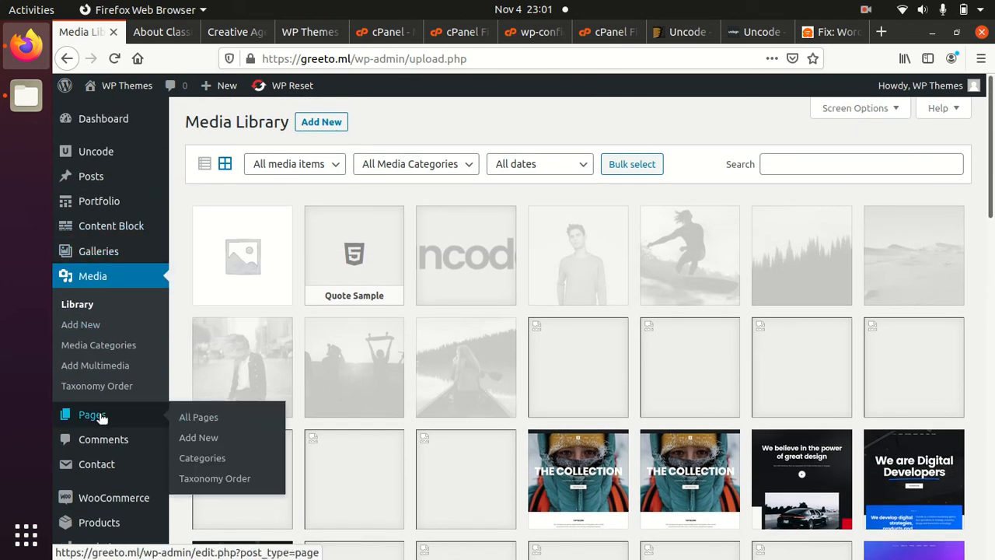
left_click(205, 418)
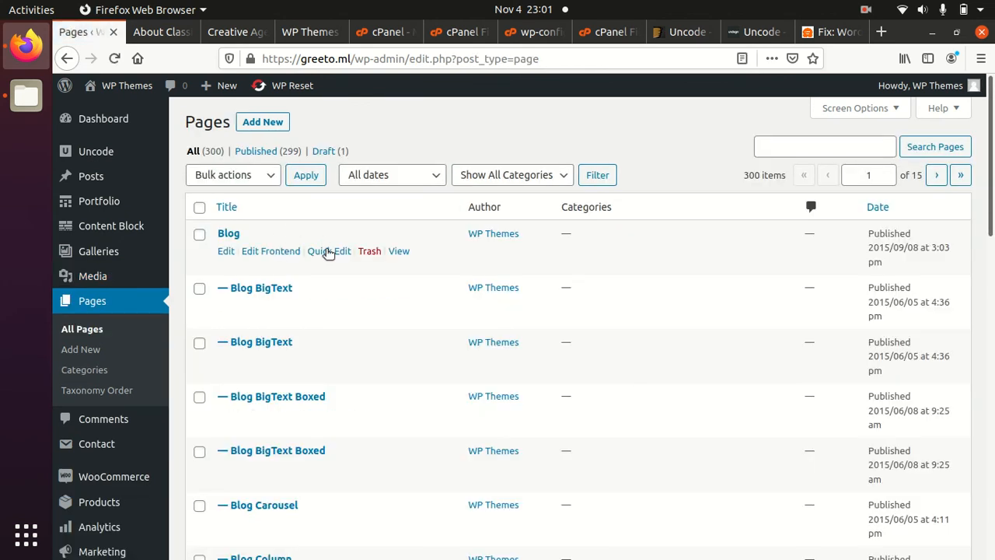
scroll(326, 244, "down", 10)
scroll(326, 256, "down", 1)
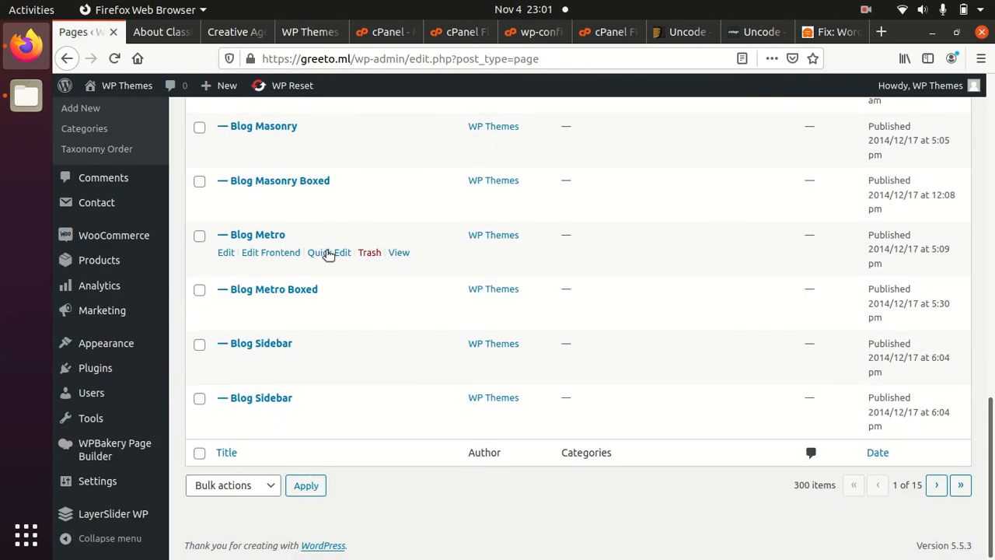
left_click(936, 485)
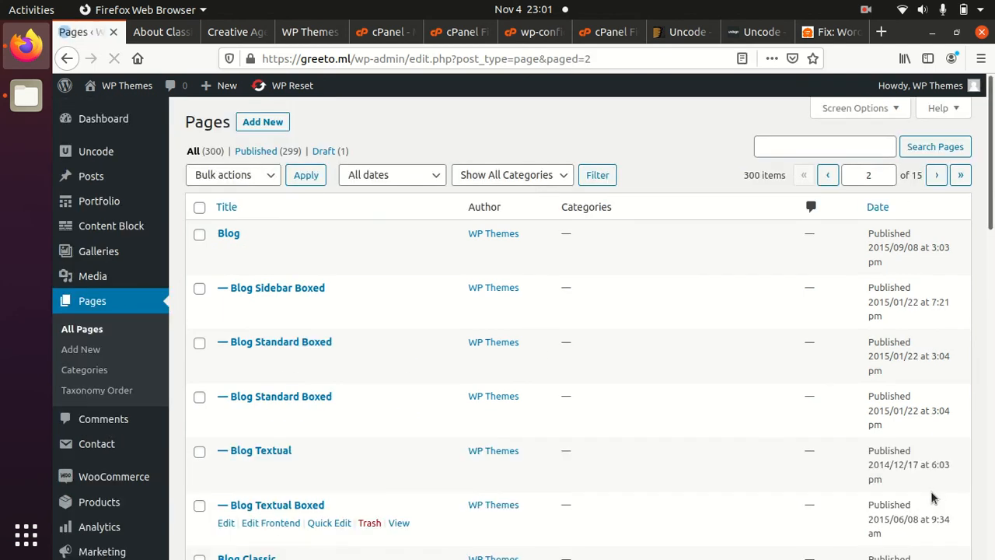
scroll(929, 485, "down", 3)
scroll(931, 480, "down", 5)
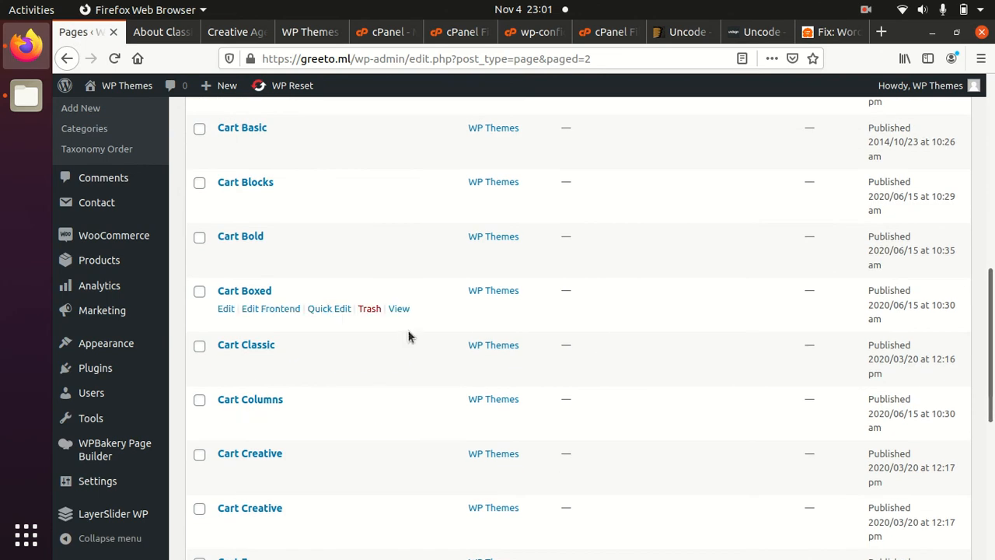
scroll(888, 475, "down", 2)
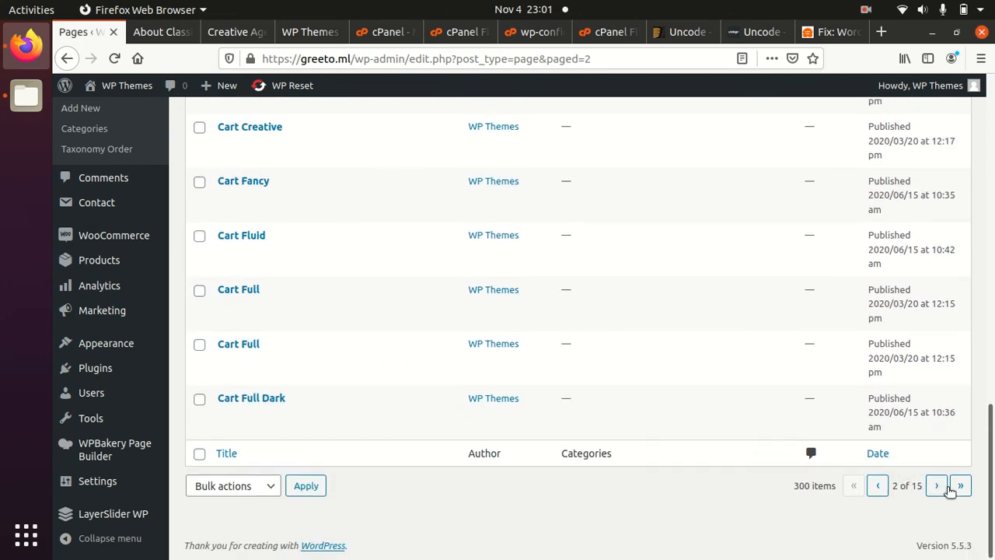
Step: Go to the last page of the pages list, view the first Wishlist page on the site, and return to the list
left_click(959, 486)
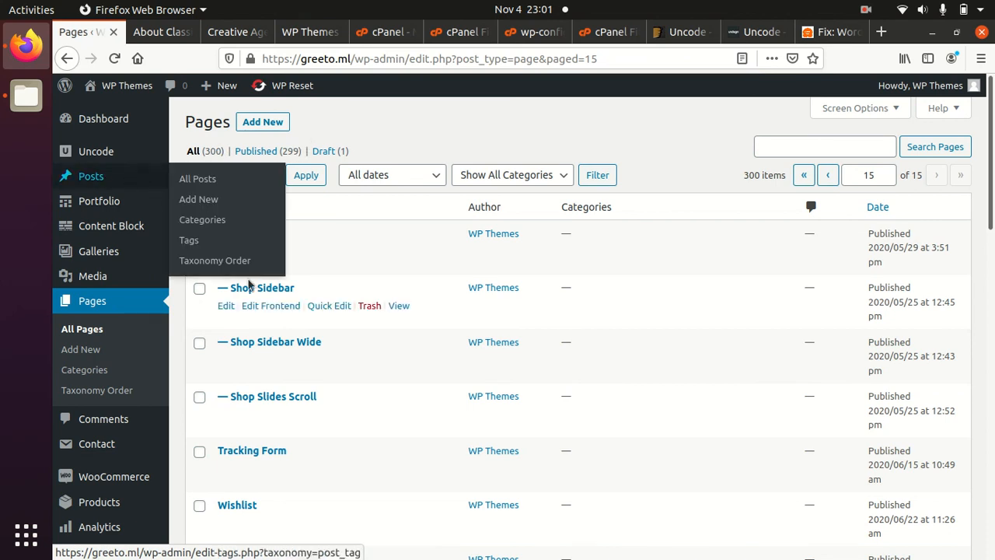
scroll(252, 428, "down", 4)
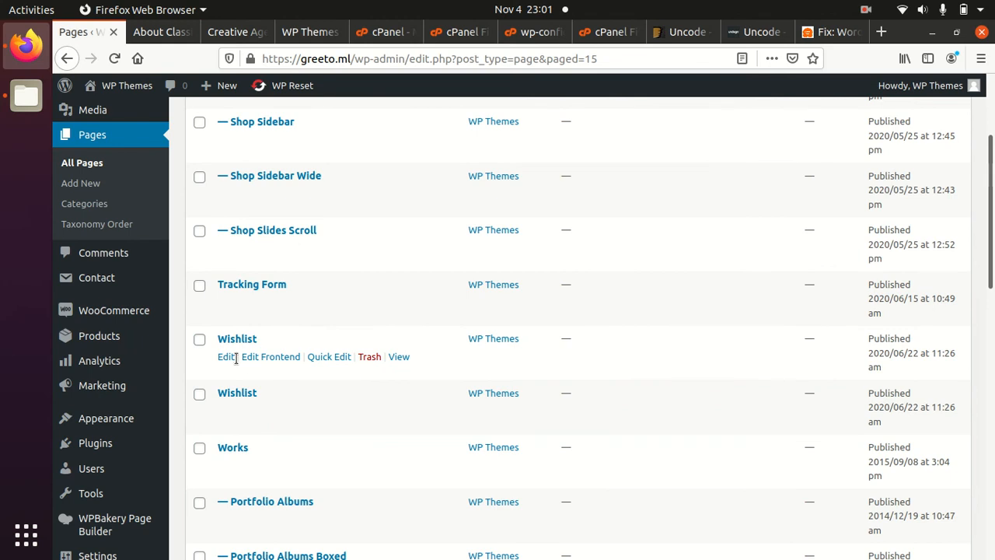
left_click(398, 358)
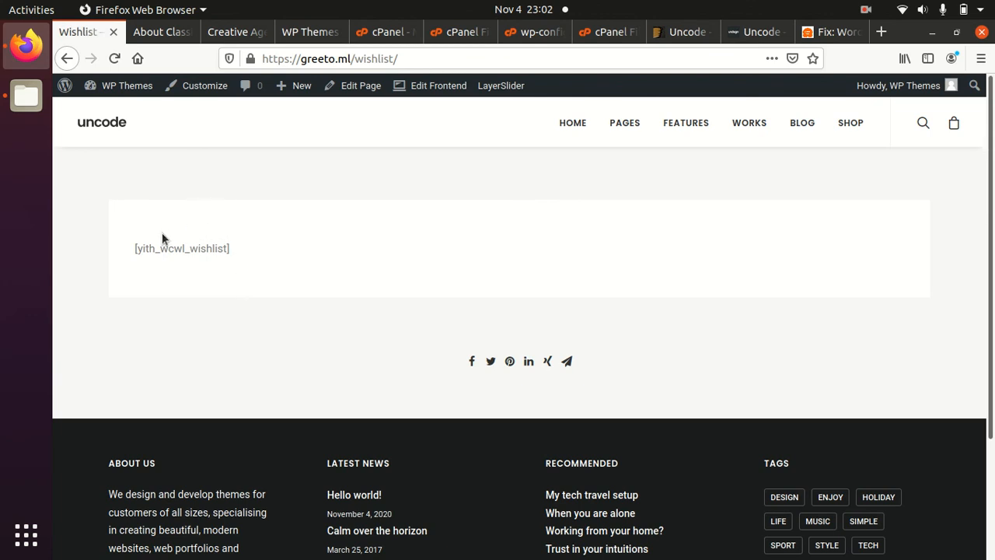
left_click(67, 58)
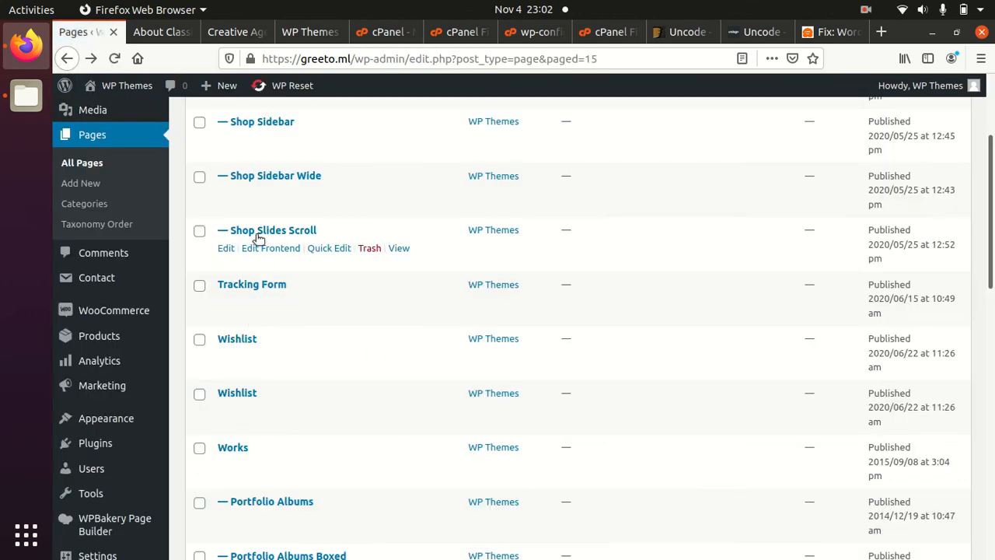
Step: View the Shop Slides Scroll page and browse through its full-screen product slides up to the last one
left_click(398, 250)
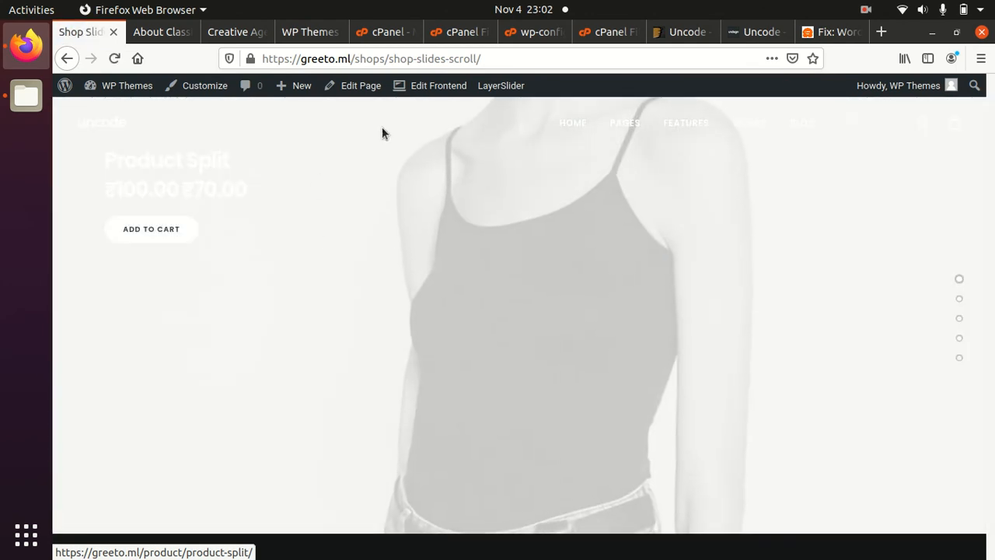
scroll(402, 223, "down", 1)
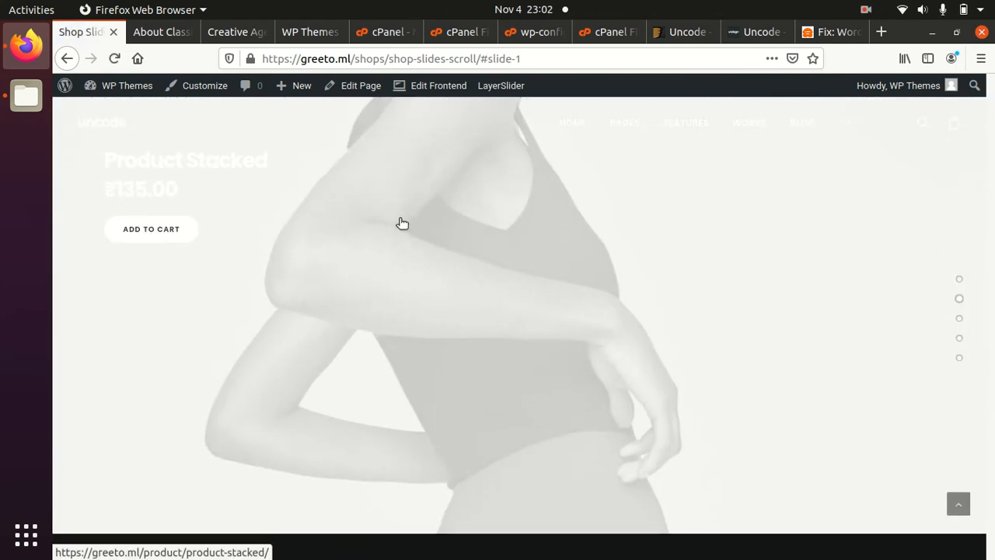
scroll(418, 175, "up", 1)
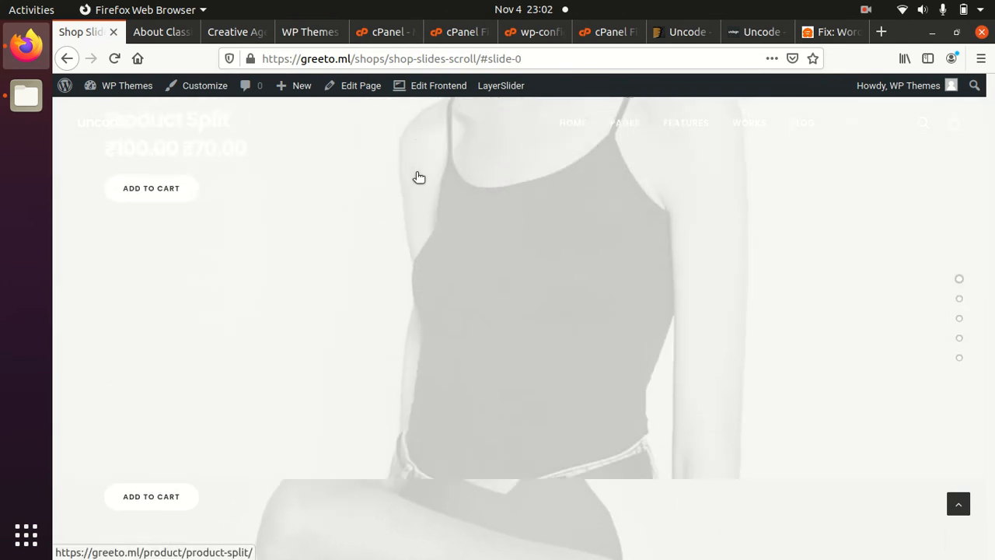
scroll(417, 176, "down", 1)
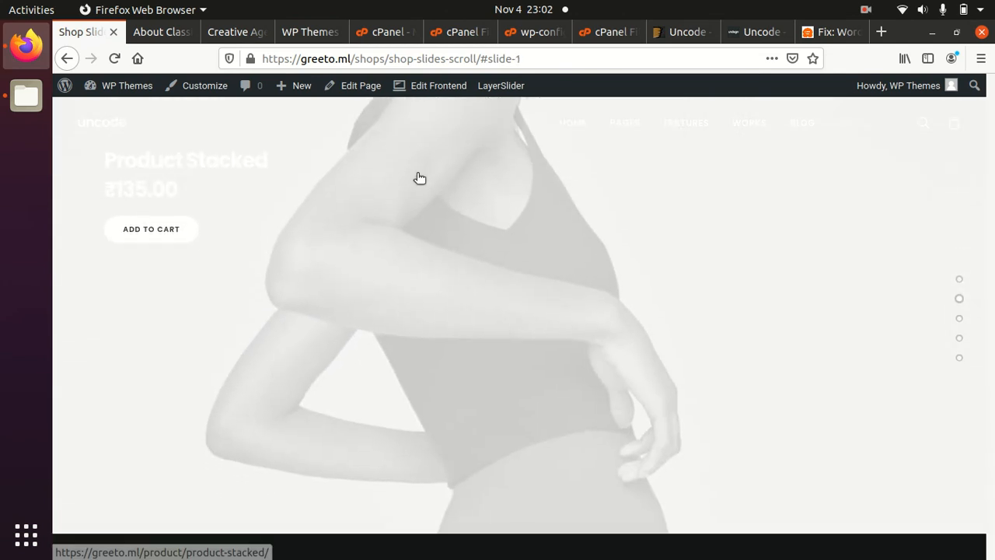
scroll(426, 181, "down", 1)
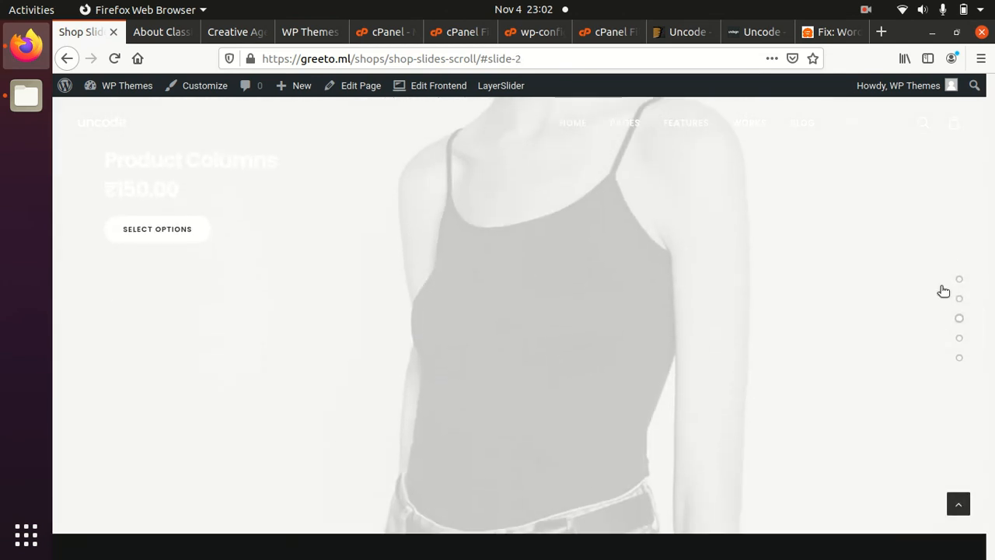
left_click(960, 280)
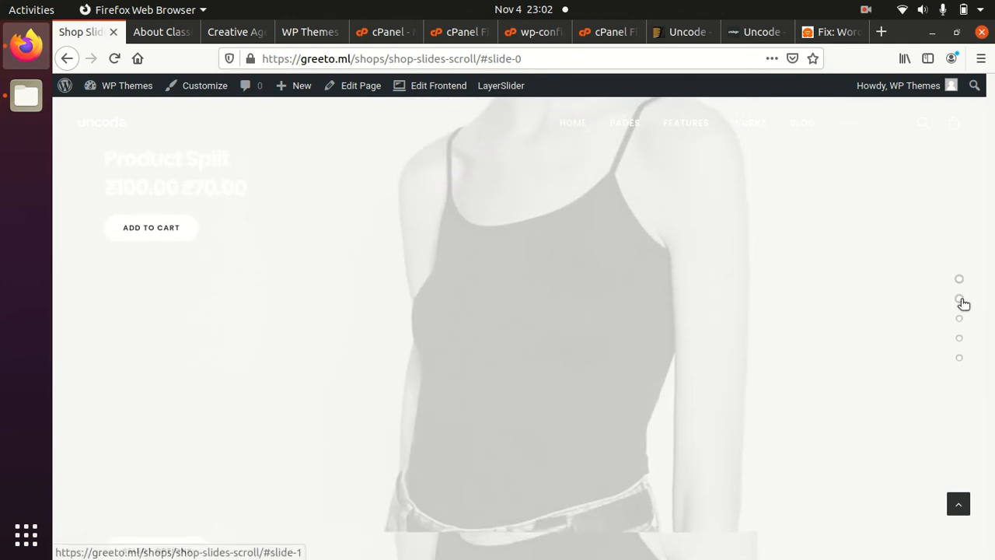
left_click(960, 344)
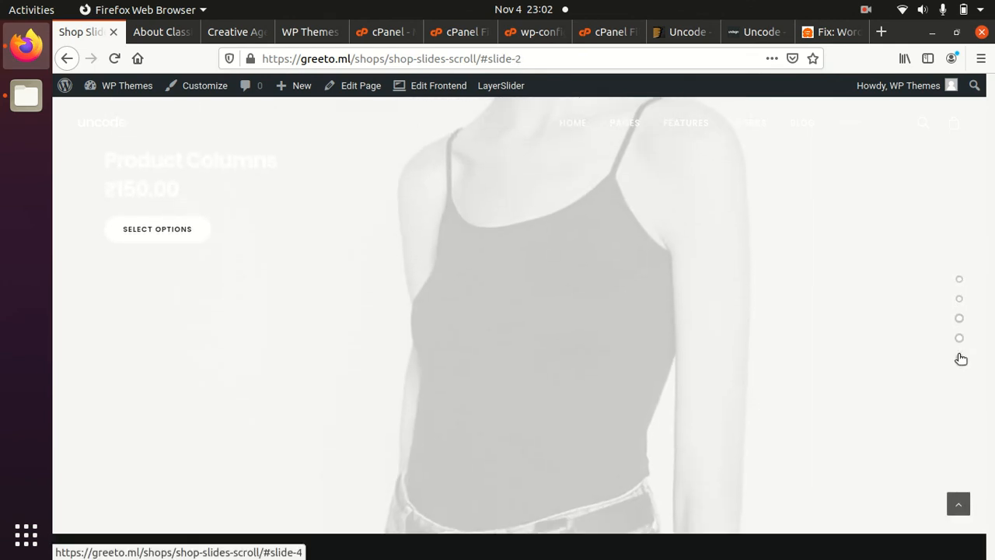
left_click(961, 360)
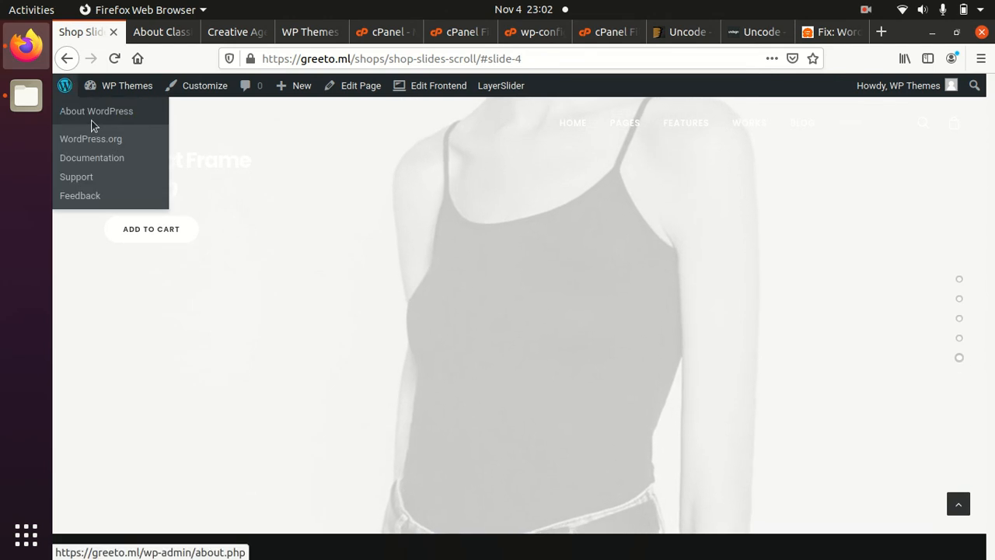
Step: Return from the shop page to the WordPress dashboard and close the About Classic browser tab
mouse_move(111, 84)
left_click(109, 111)
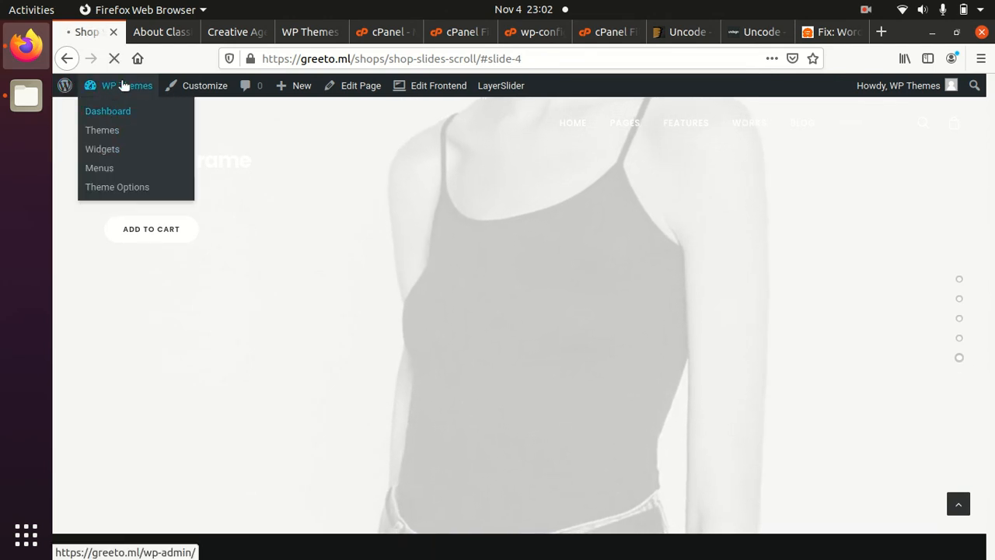
left_click(175, 32)
left_click(191, 32)
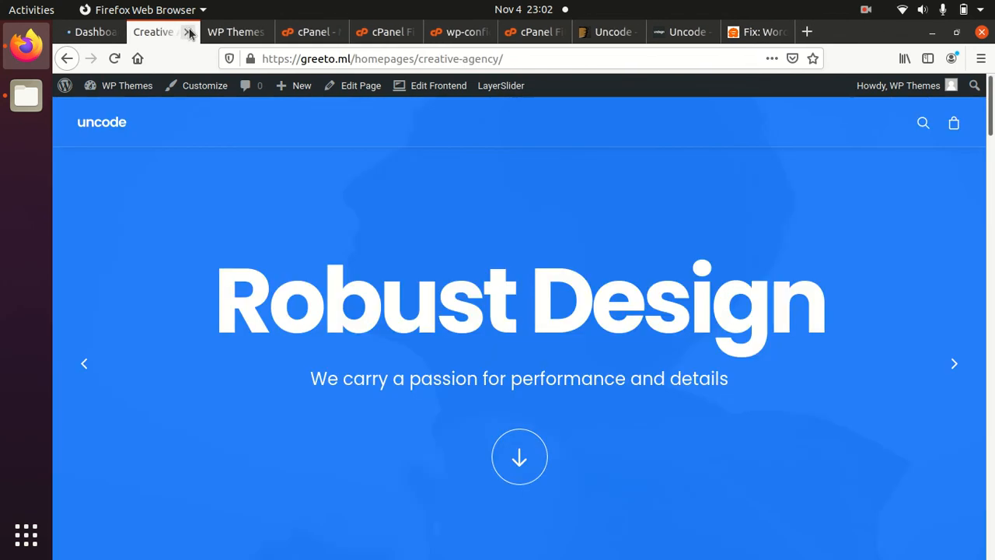
left_click(97, 35)
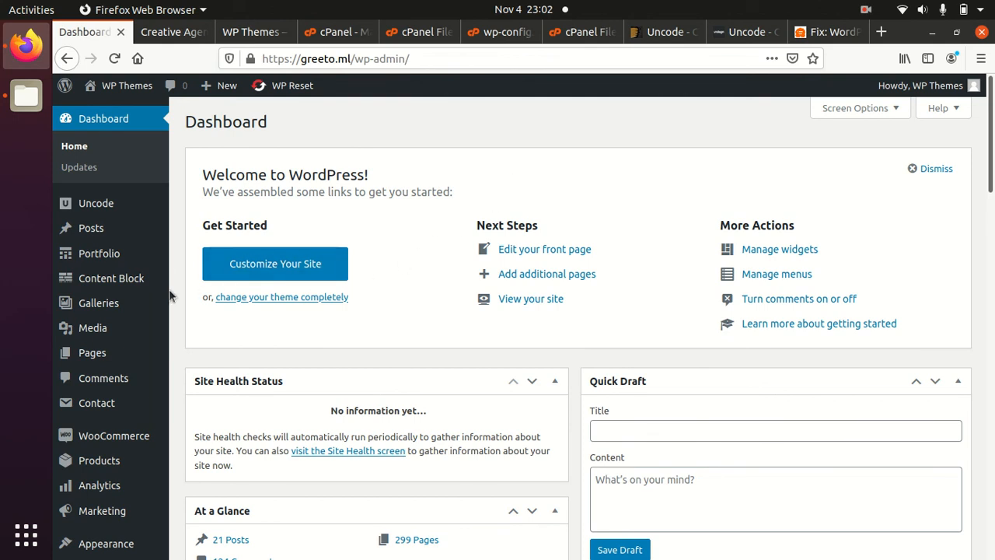
mouse_move(145, 246)
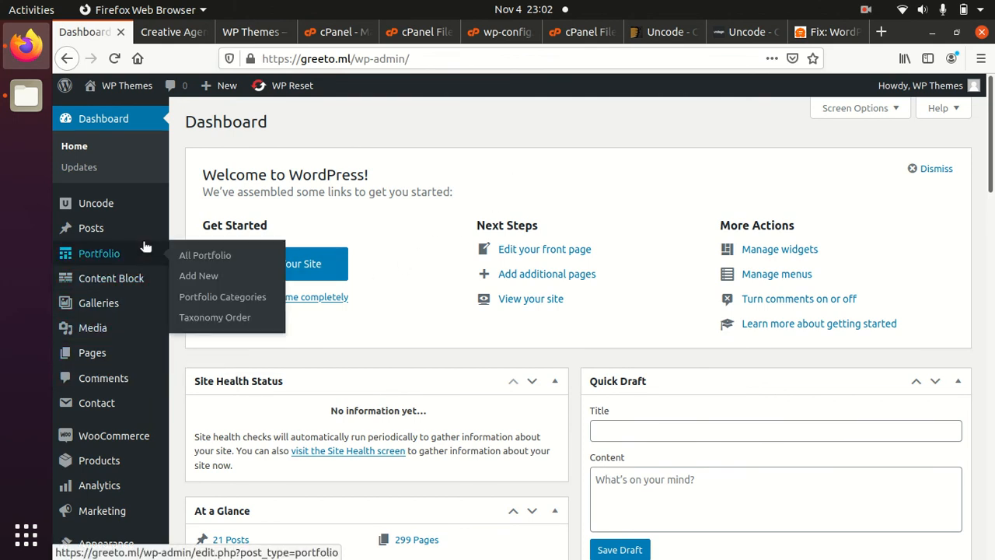
Step: Go from the Creative Agency demo to the site's front page and look through its gallery of demo homepages
left_click(169, 34)
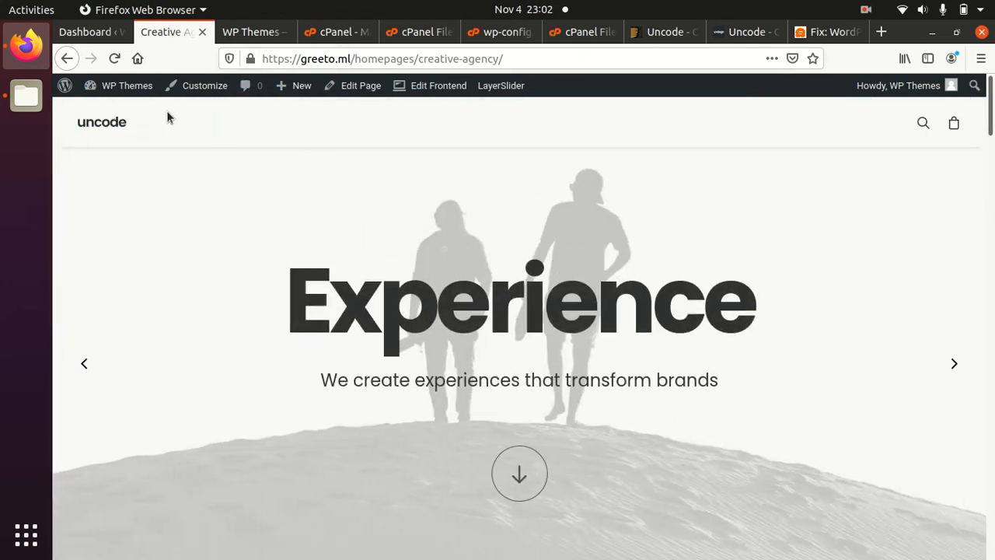
left_click(114, 122)
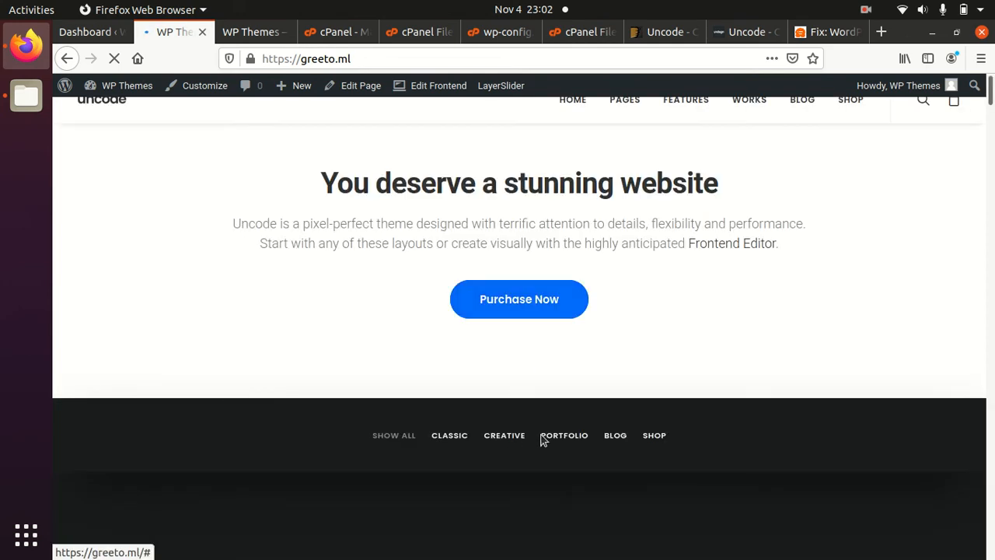
scroll(544, 371, "down", 3)
scroll(411, 194, "up", 3)
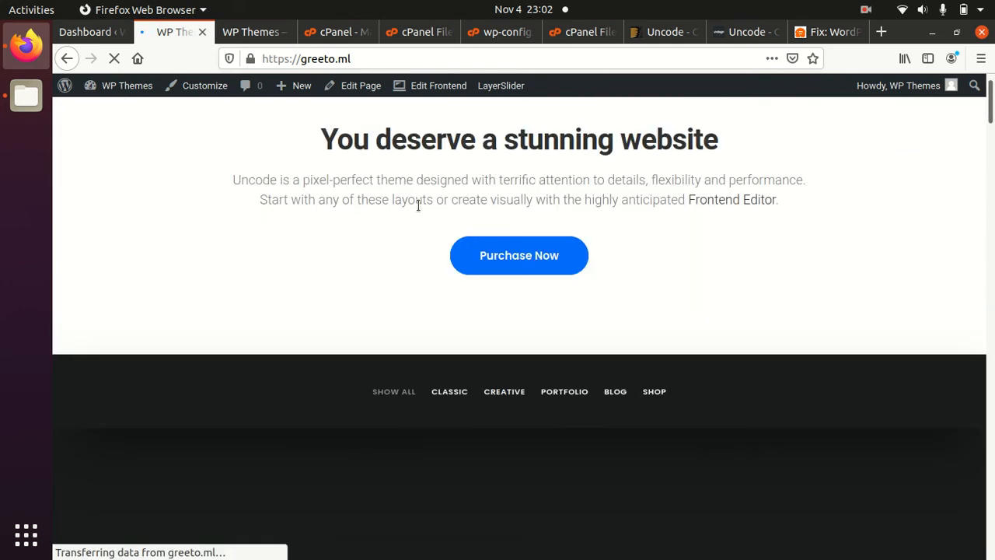
scroll(520, 314, "down", 3)
scroll(715, 382, "down", 5)
scroll(422, 331, "down", 5)
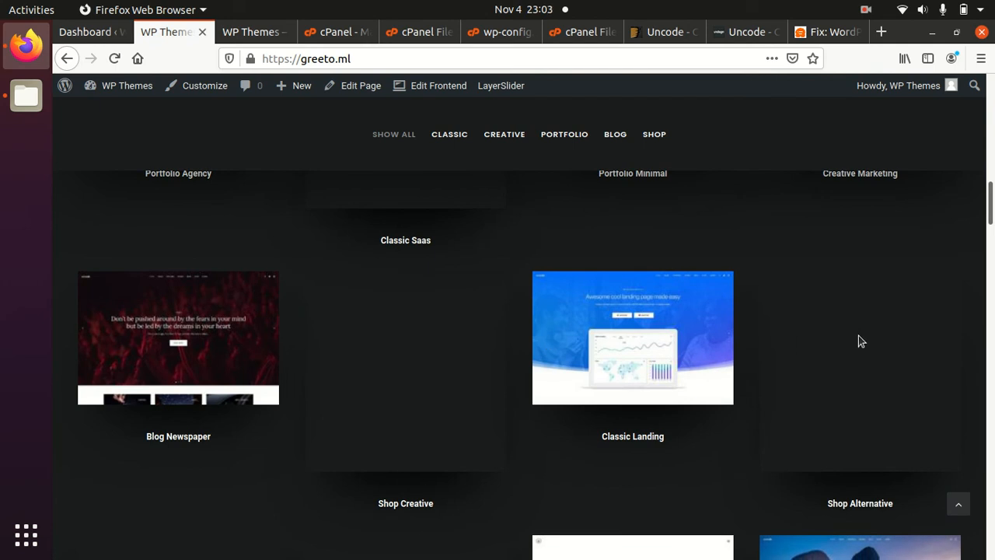
scroll(418, 407, "down", 2)
scroll(233, 397, "down", 2)
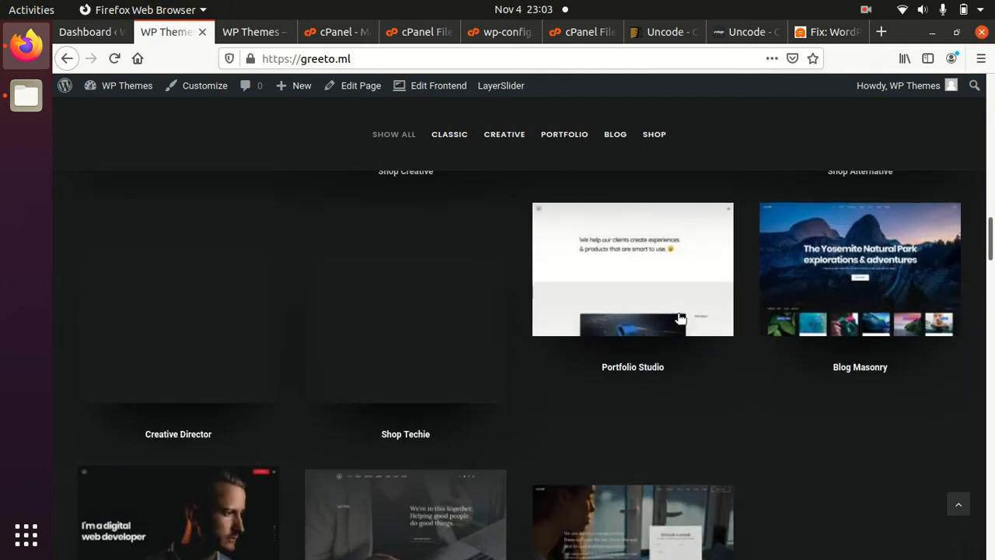
scroll(237, 406, "down", 2)
scroll(684, 412, "down", 3)
scroll(388, 393, "down", 3)
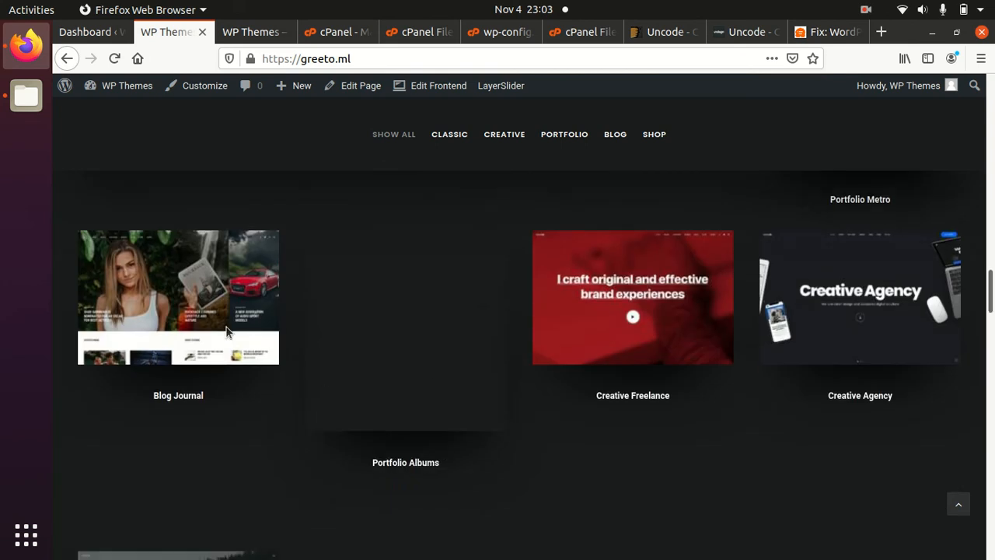
scroll(515, 324, "down", 3)
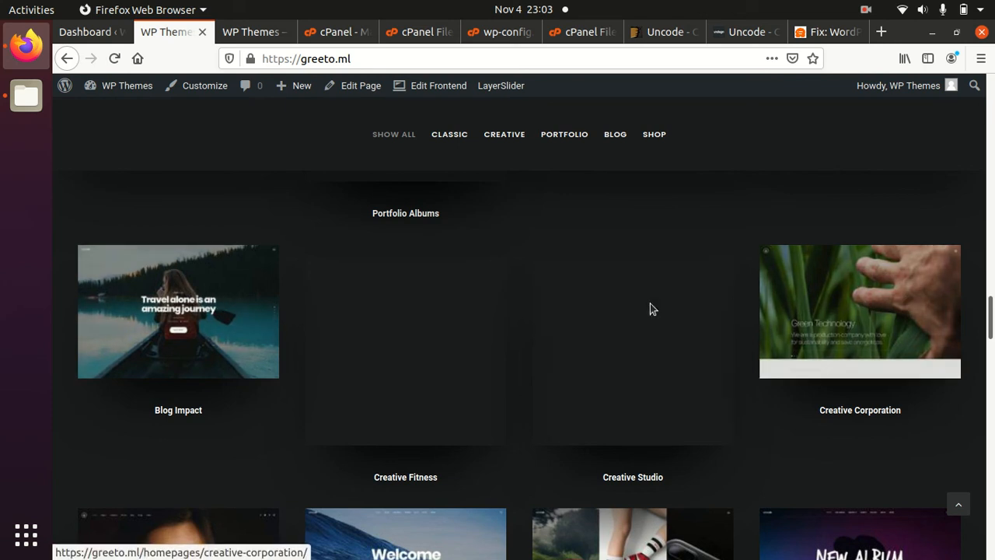
scroll(368, 308, "up", 10)
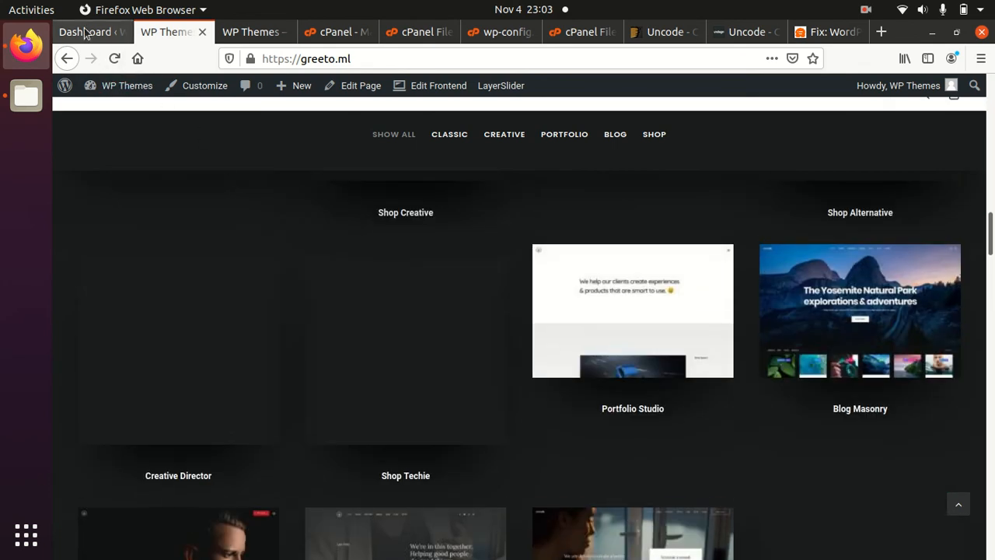
Step: Open the Uncode Theme Options from the dashboard and look through the General, Single, Archives, Visual and Utility sections
left_click(86, 34)
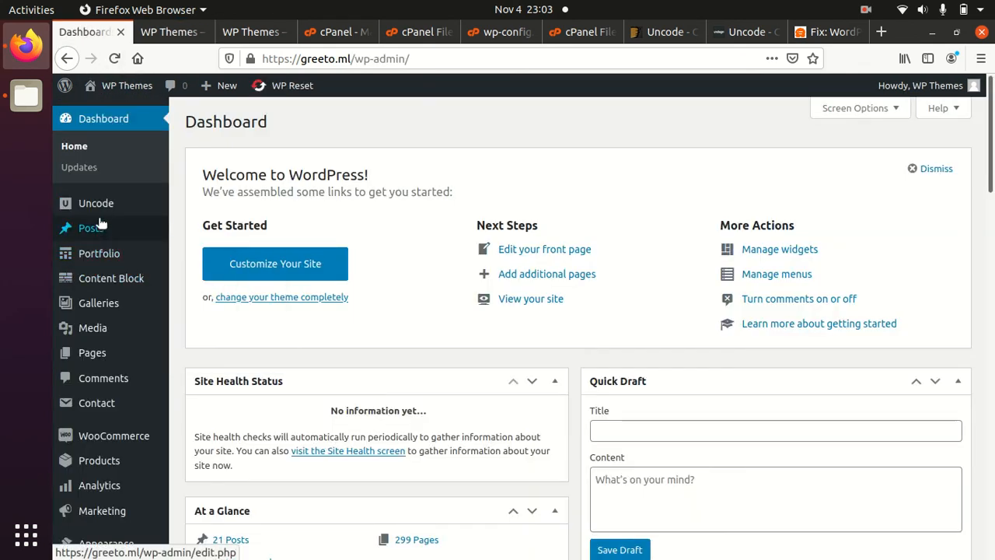
mouse_move(102, 211)
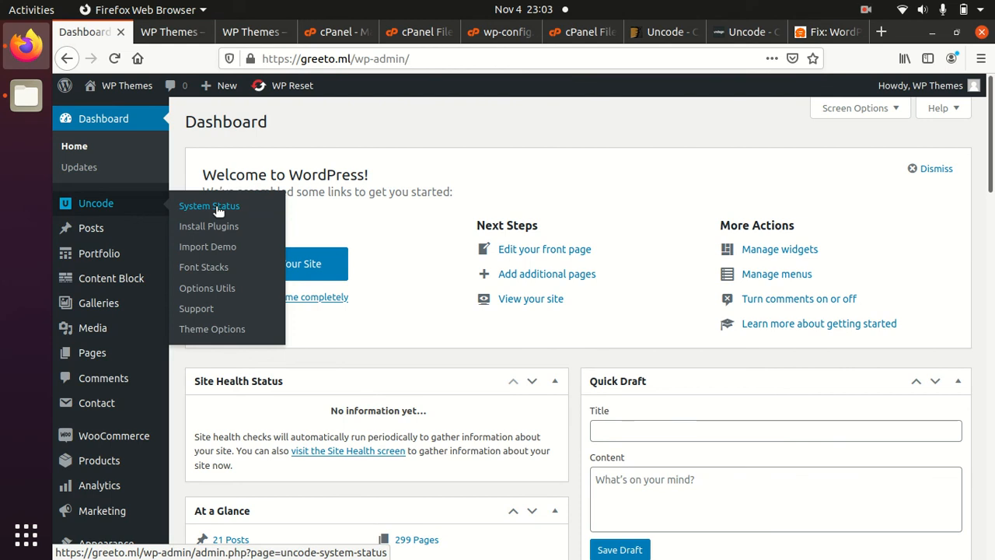
left_click(223, 325)
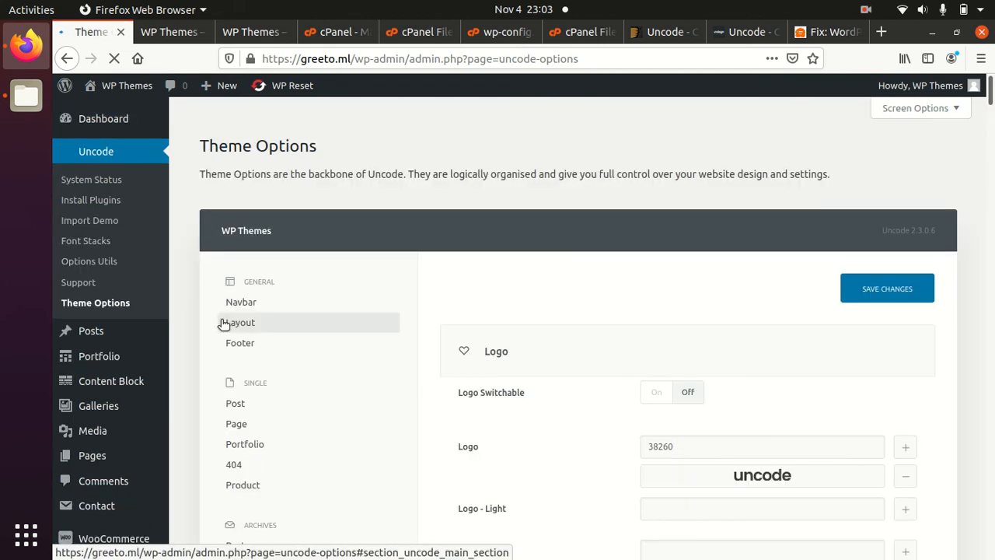
scroll(573, 341, "down", 3)
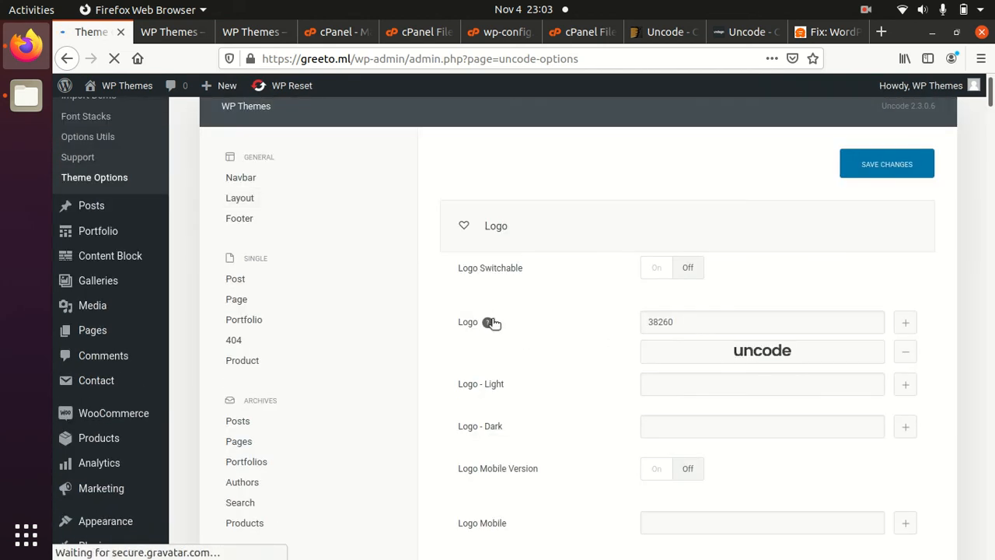
scroll(466, 318, "up", 2)
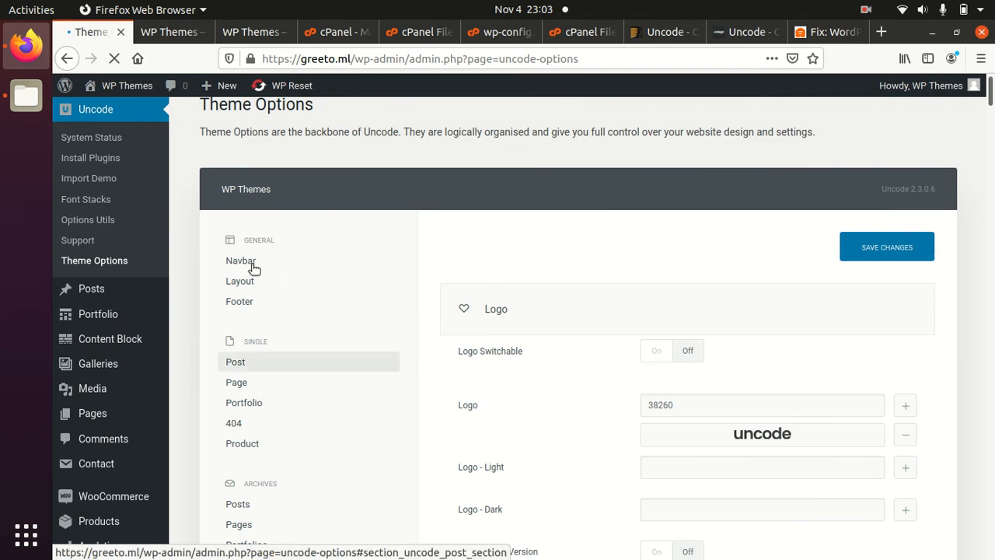
scroll(262, 360, "down", 3)
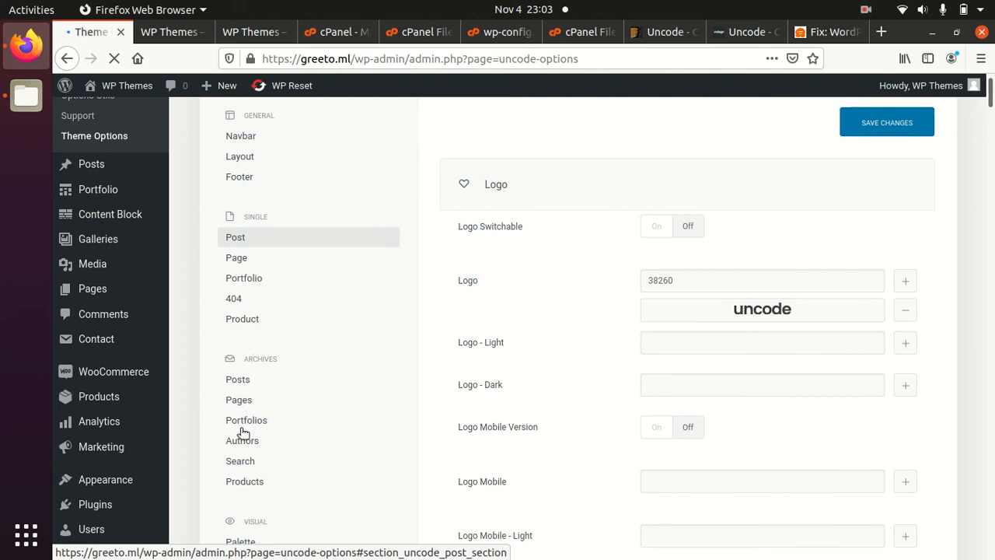
scroll(238, 420, "down", 3)
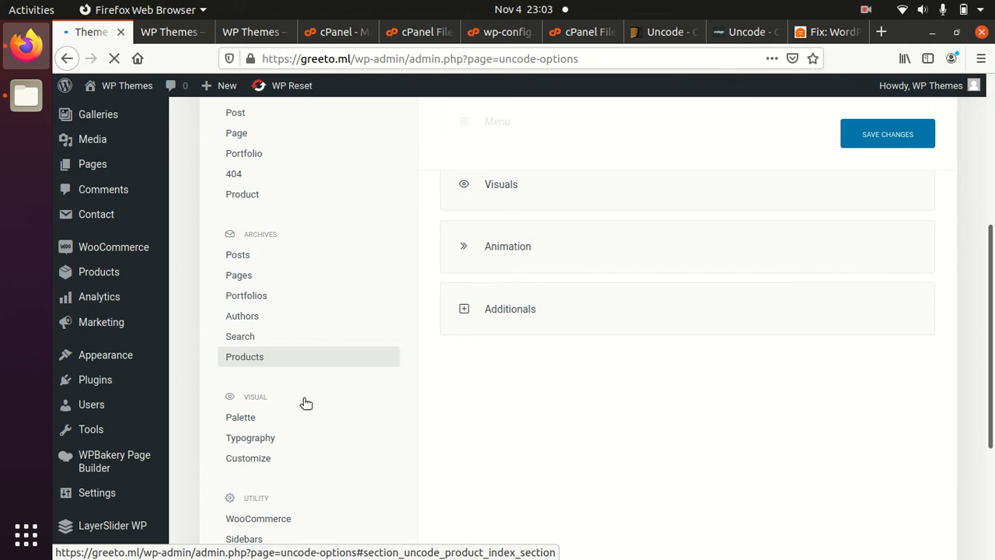
scroll(282, 396, "down", 3)
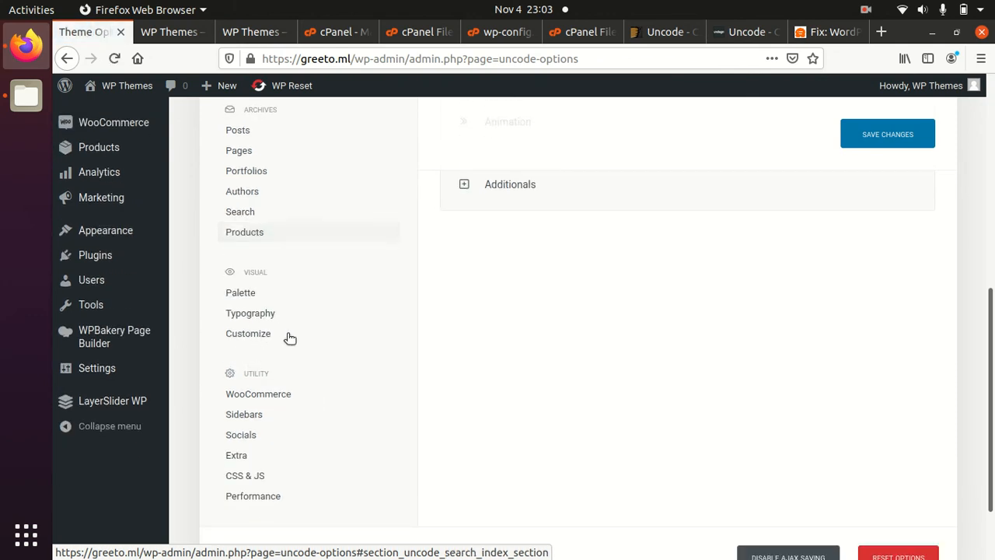
scroll(290, 337, "down", 2)
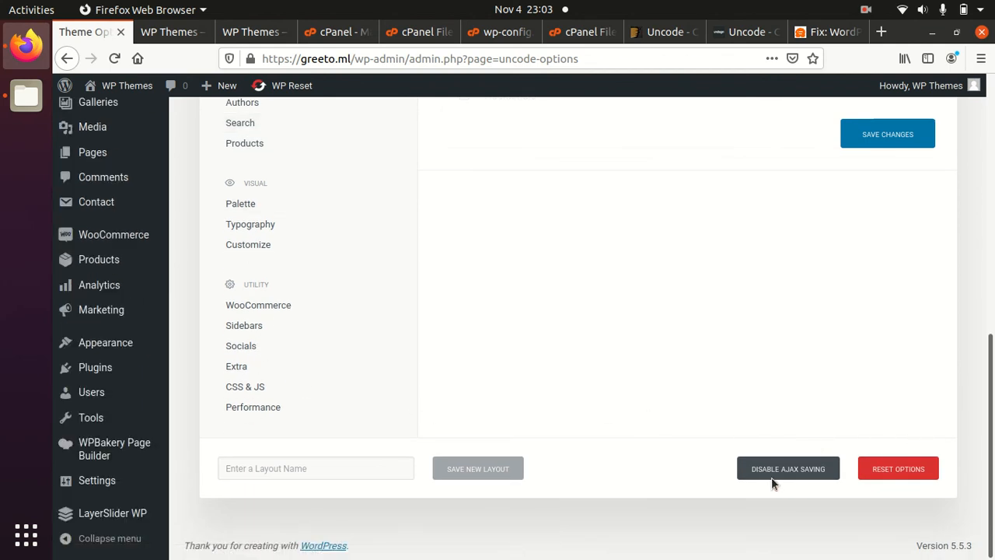
scroll(363, 391, "up", 10)
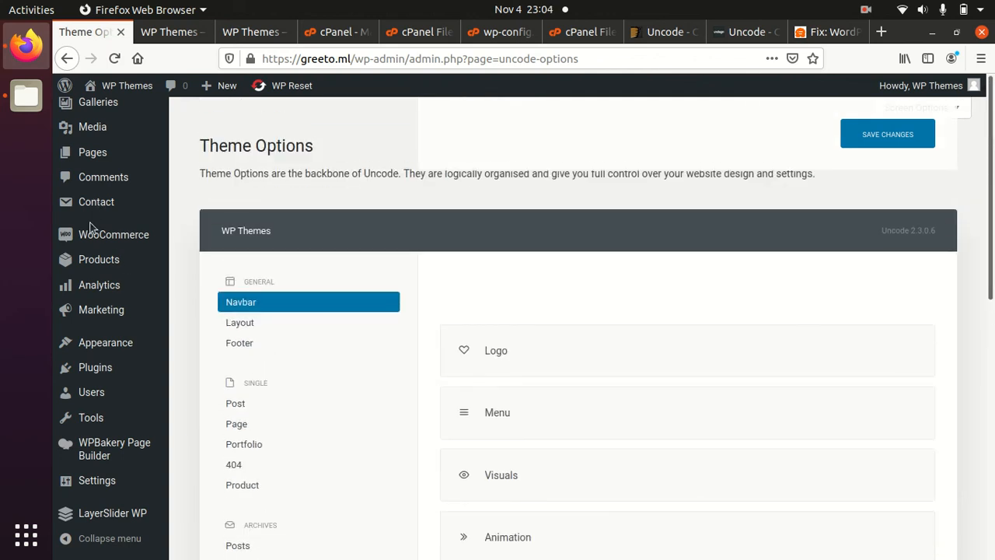
scroll(92, 232, "up", 5)
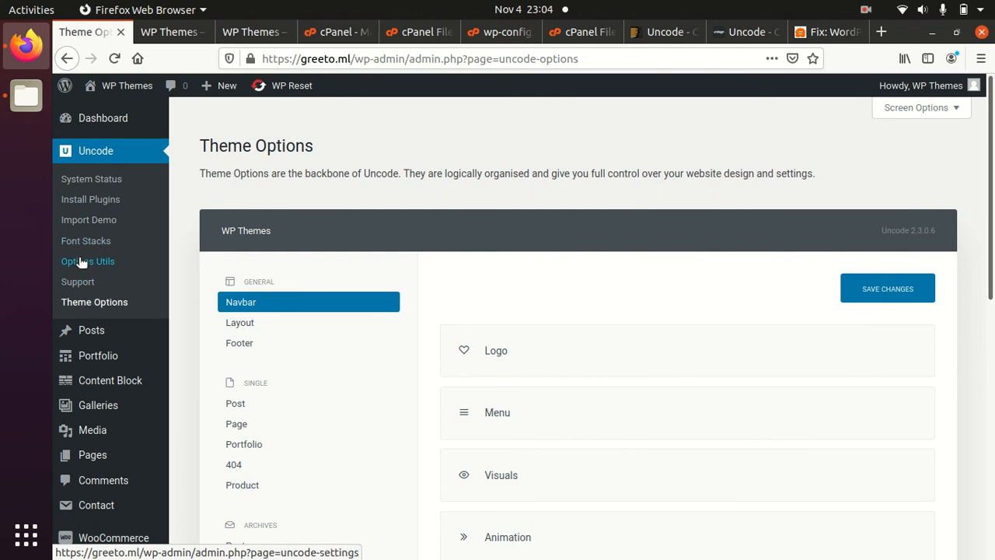
Step: Return to the site's front page and look further down the gallery of demo homepages
left_click(160, 32)
scroll(636, 313, "down", 5)
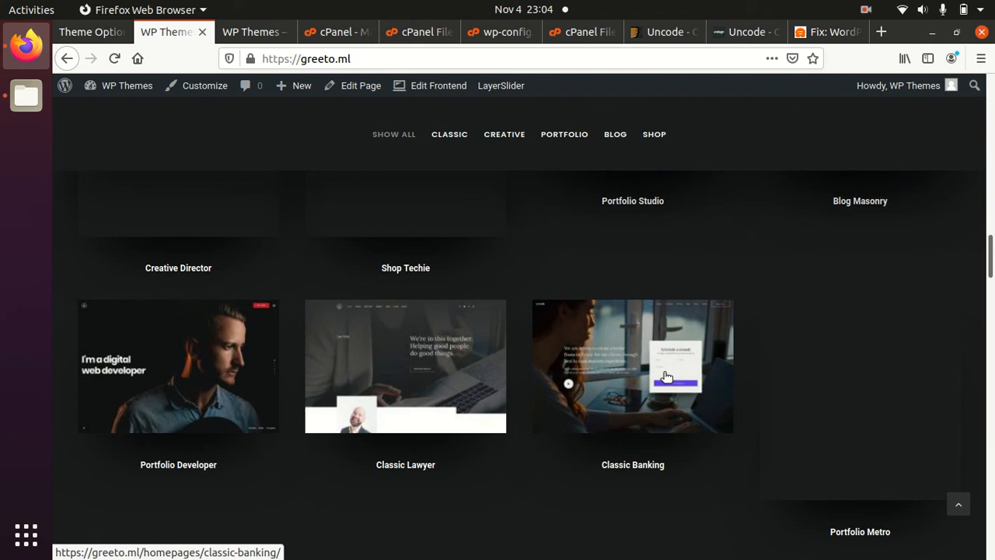
scroll(637, 369, "down", 8)
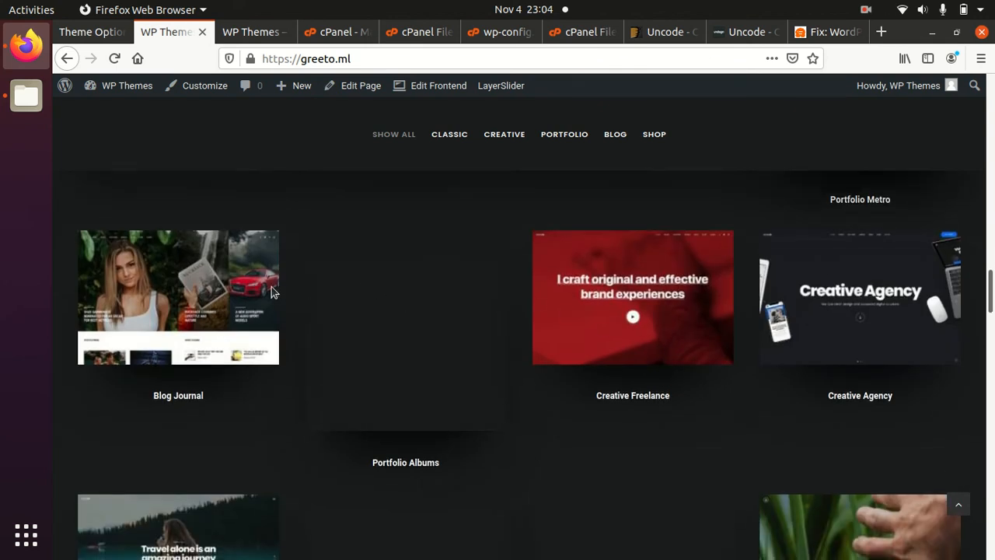